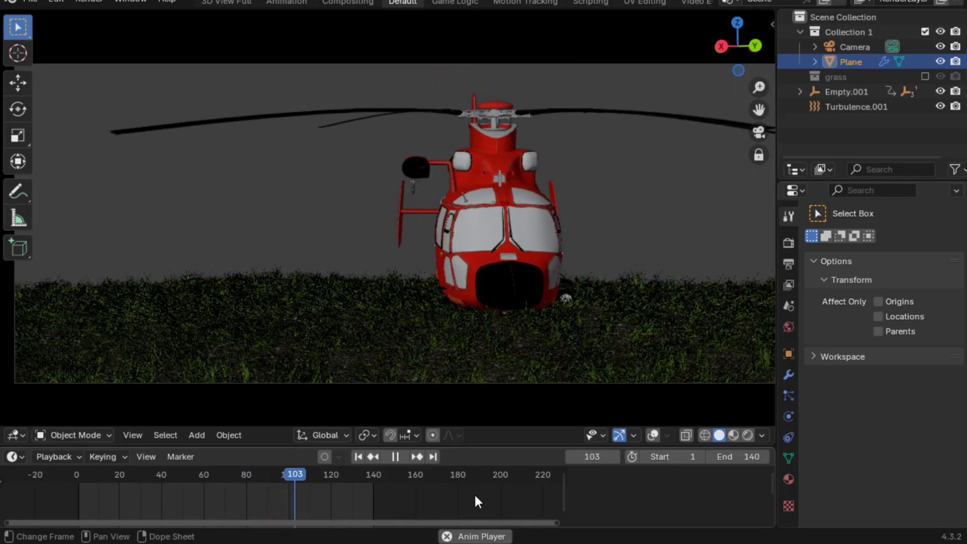
Stop the playback and view the finished helicopter scene from another angle
{"action": "key", "text": "space"}
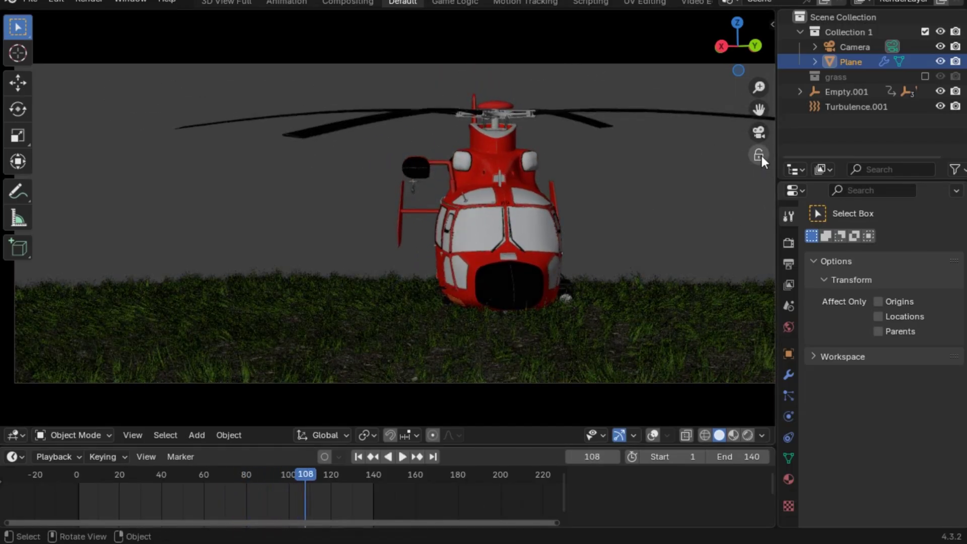
{"action": "left_click_drag", "start_coordinate": [743, 55], "coordinate": [775, 115]}
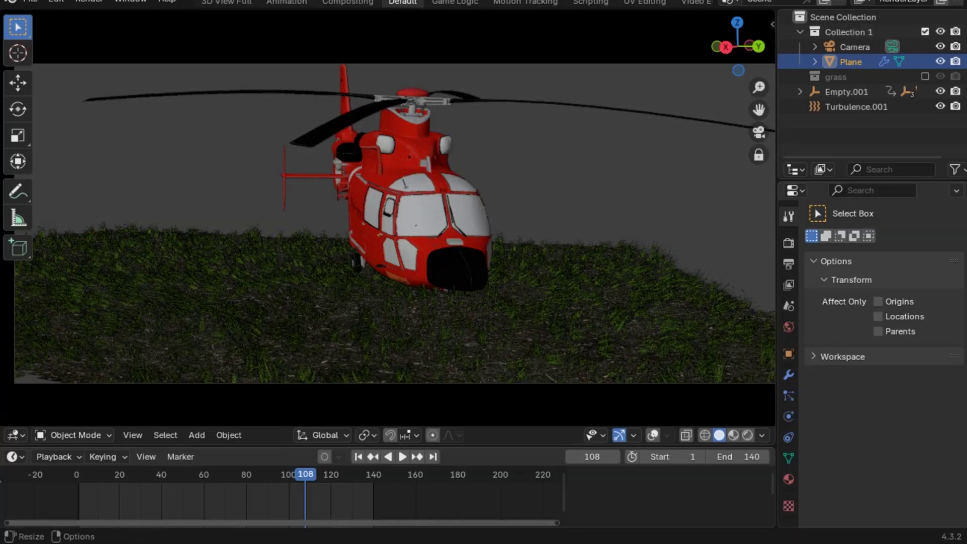
{"action": "left_click", "coordinate": [14, 420]}
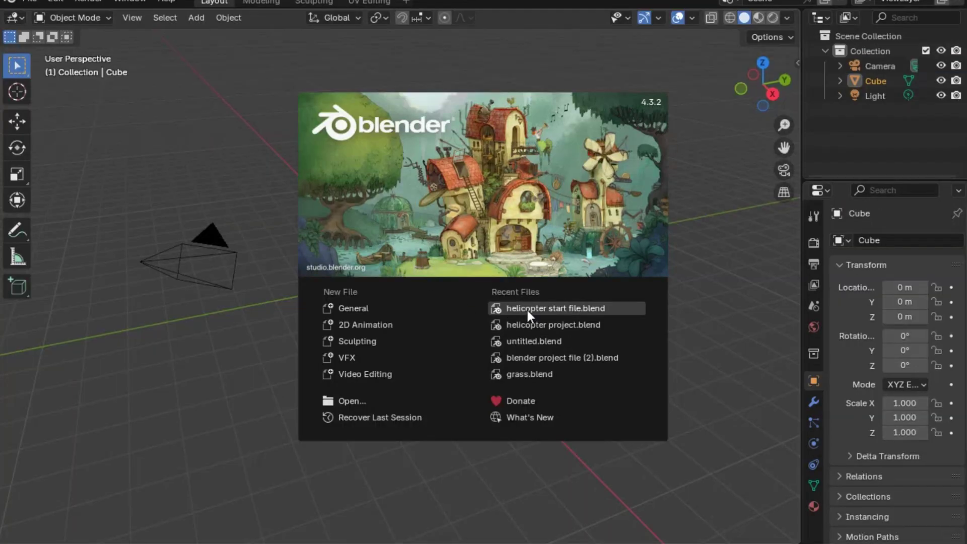
Open the recent file helicopter start file.blend and select the ground plane
{"action": "left_click", "coordinate": [527, 307]}
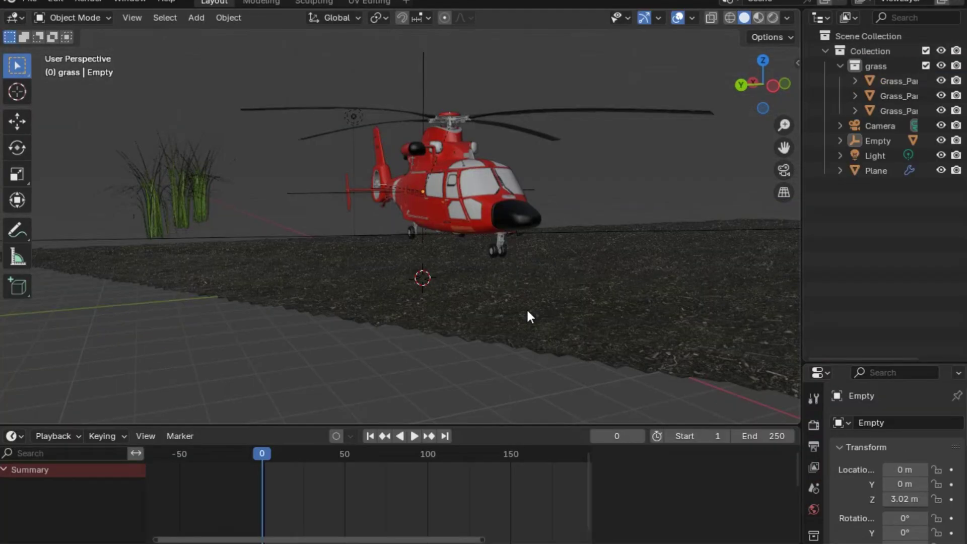
{"action": "mouse_move", "coordinate": [764, 86]}
{"action": "left_mouse_down"}
{"action": "mouse_move", "coordinate": [755, 81]}
{"action": "mouse_move", "coordinate": [763, 70]}
{"action": "mouse_move", "coordinate": [771, 88]}
{"action": "mouse_move", "coordinate": [781, 87]}
{"action": "left_mouse_up"}
{"action": "left_click", "coordinate": [646, 301]}
{"action": "left_click_drag", "start_coordinate": [784, 147], "coordinate": [784, 116]}
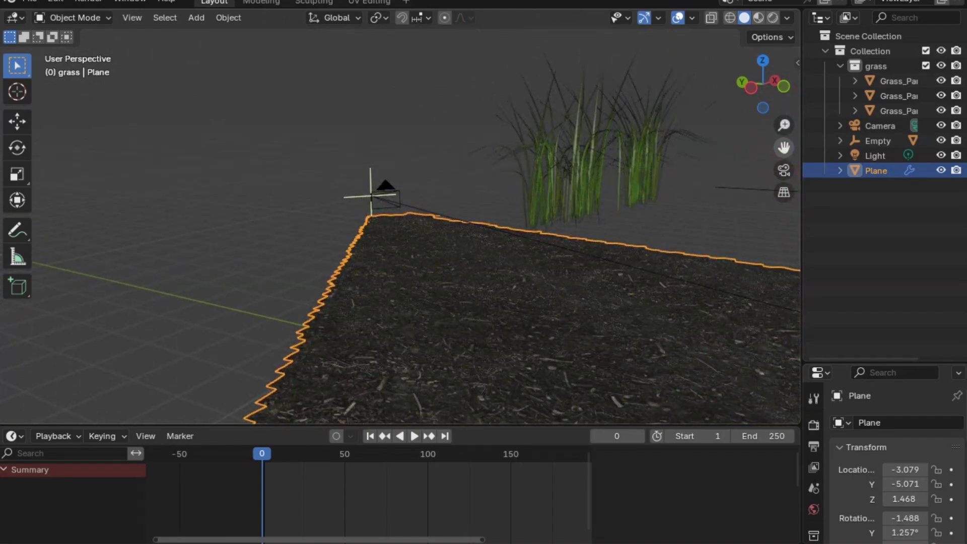
Examine the Grass_Pampas clumps beside the ground by selecting them one after another
{"action": "scroll", "coordinate": [543, 212], "scroll_direction": "up", "scroll_amount": 3}
{"action": "left_click", "coordinate": [545, 205]}
{"action": "left_click", "coordinate": [575, 203]}
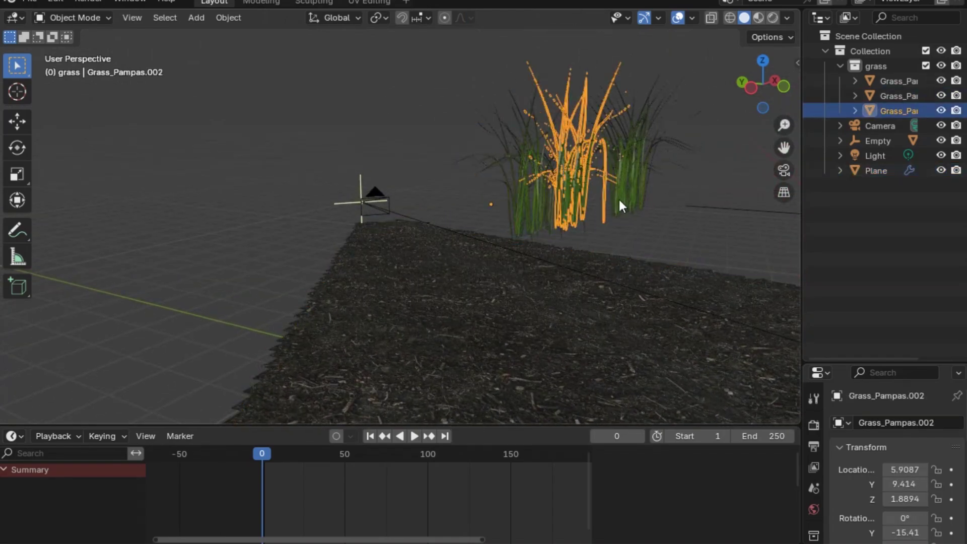
{"action": "left_click", "coordinate": [619, 199]}
{"action": "left_click_drag", "start_coordinate": [772, 131], "coordinate": [767, 131]}
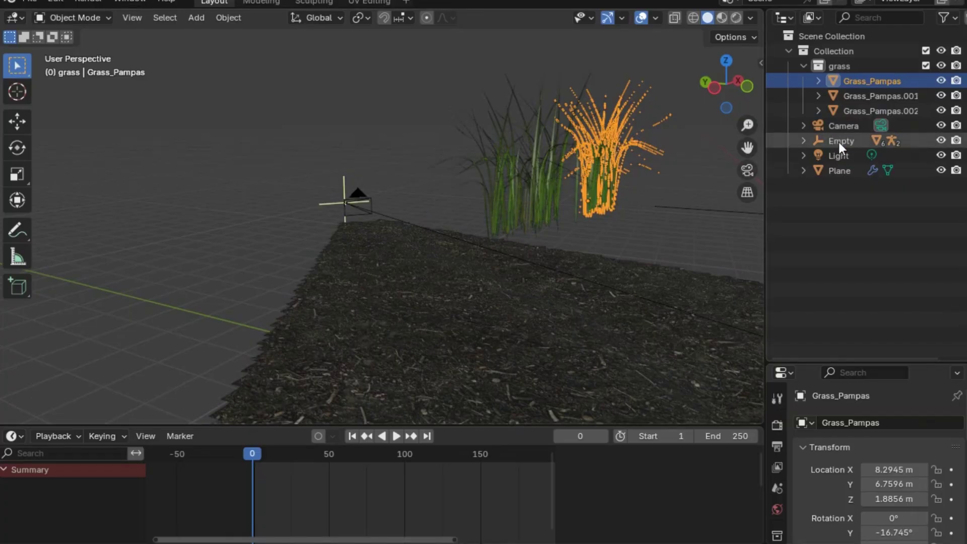
{"action": "left_click", "coordinate": [857, 110]}
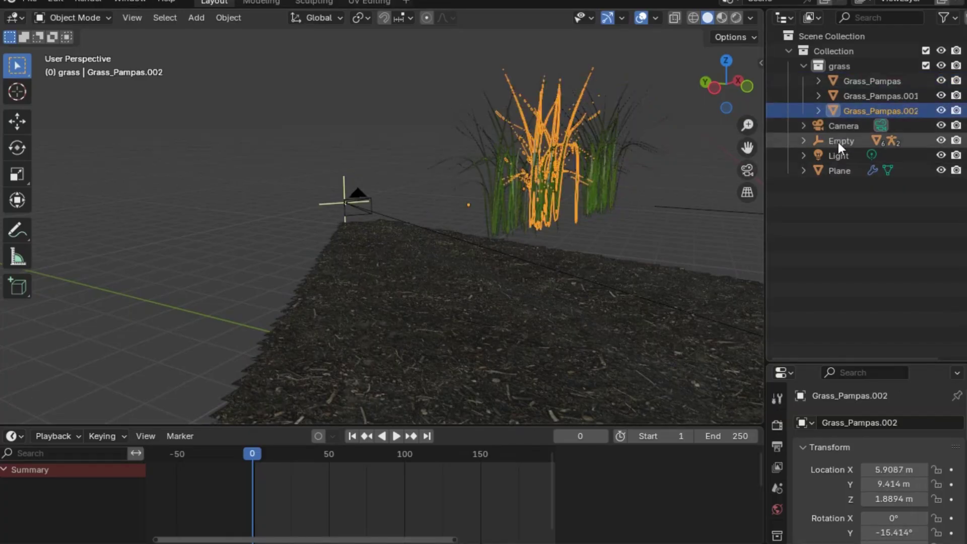
Frame the helicopter's Empty, expand its hierarchy and select the main rotor armature Арматура
{"action": "left_click", "coordinate": [839, 141]}
{"action": "left_click", "coordinate": [124, 19]}
{"action": "left_click", "coordinate": [165, 111]}
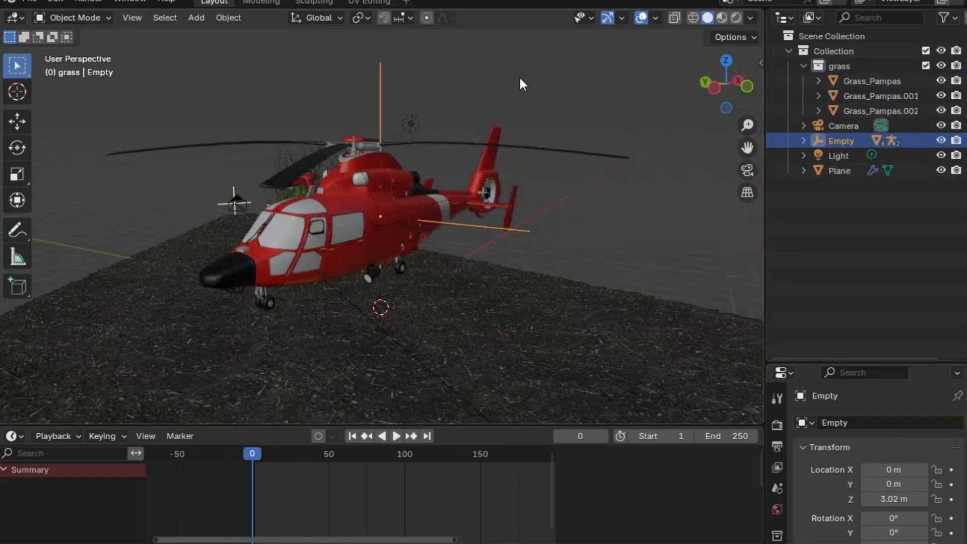
{"action": "mouse_move", "coordinate": [401, 94]}
{"action": "middle_mouse_down"}
{"action": "mouse_move", "coordinate": [352, 95]}
{"action": "mouse_move", "coordinate": [400, 94]}
{"action": "middle_mouse_up"}
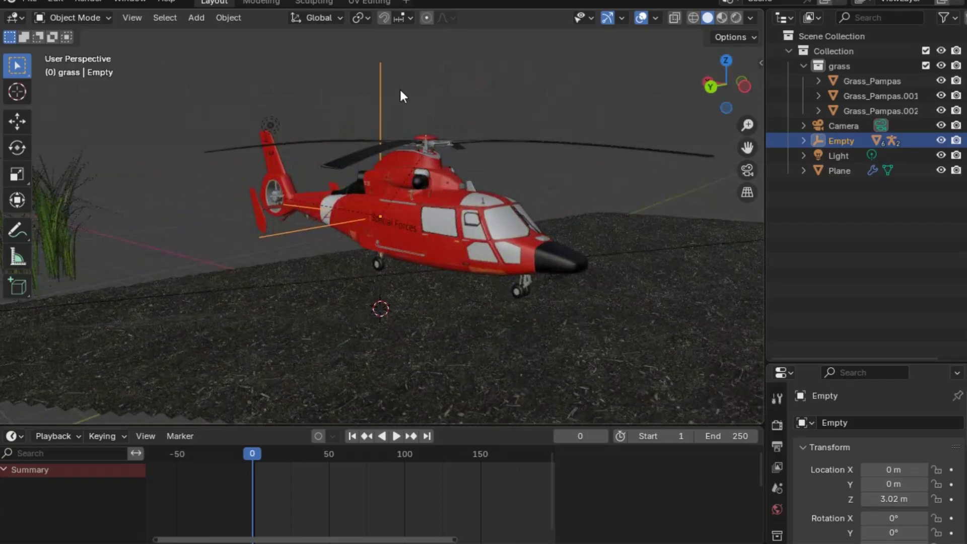
{"action": "left_click", "coordinate": [804, 141]}
{"action": "key", "text": "alt+a"}
{"action": "left_click_drag", "start_coordinate": [748, 125], "coordinate": [748, 98]}
{"action": "left_click", "coordinate": [853, 217]}
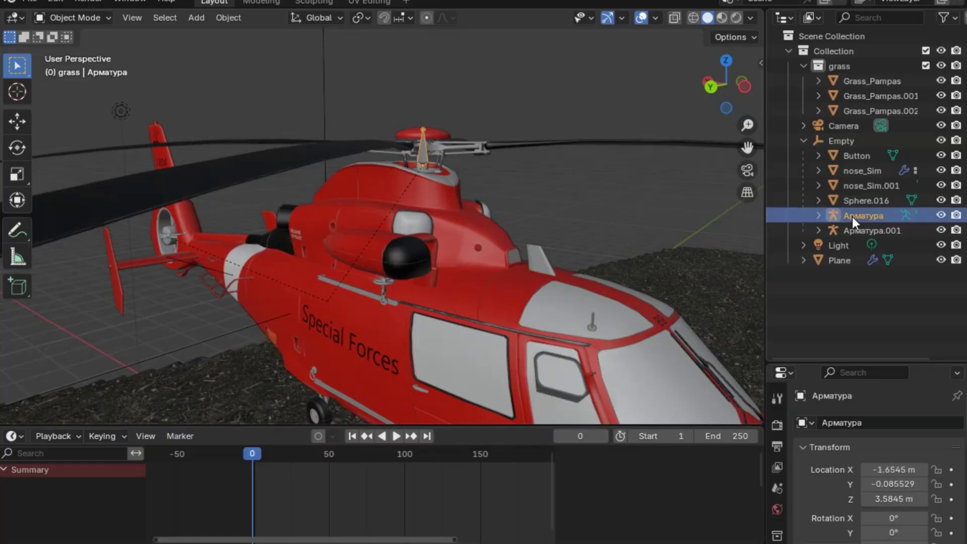
Try rotating the main rotor armature about the global Z axis
{"action": "key", "text": "r"}
{"action": "key", "text": "z"}
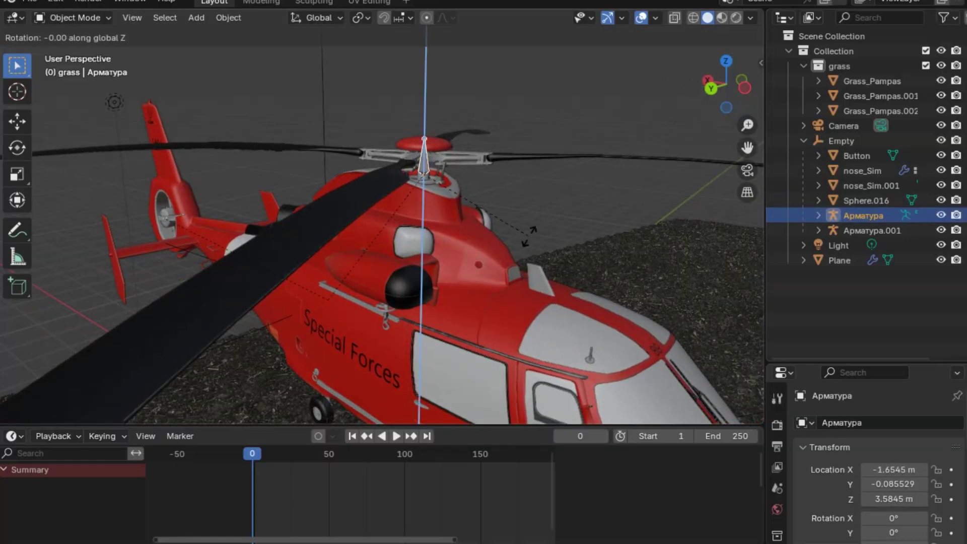
{"action": "right_click", "coordinate": [520, 256]}
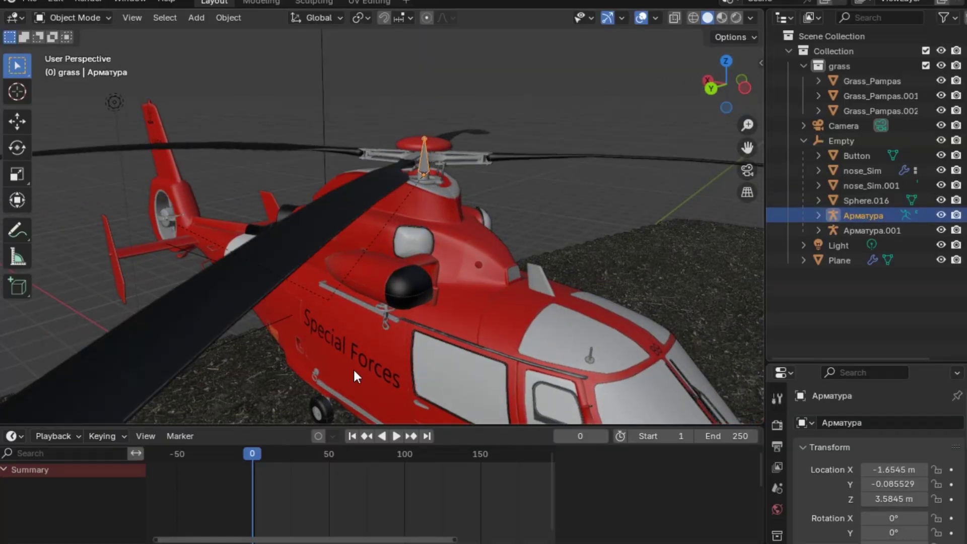
Insert a rotation keyframe for the main rotor armature at frame 1
{"action": "left_click_drag", "start_coordinate": [253, 455], "coordinate": [255, 456]}
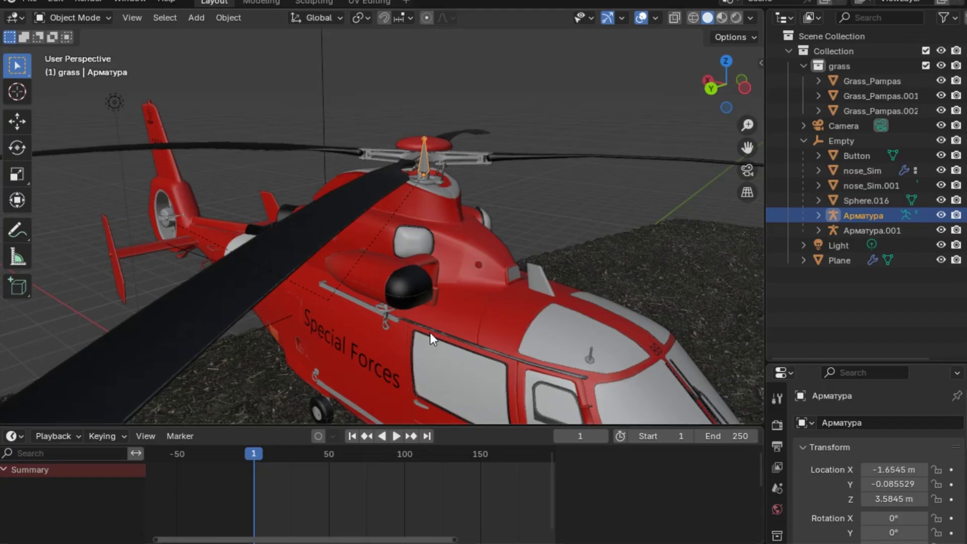
{"action": "key", "text": "n"}
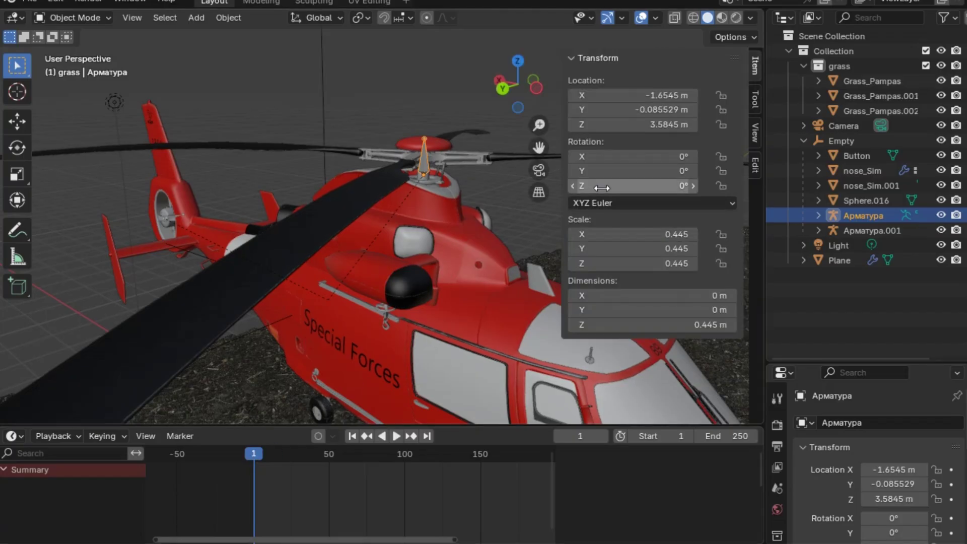
{"action": "key", "text": "i"}
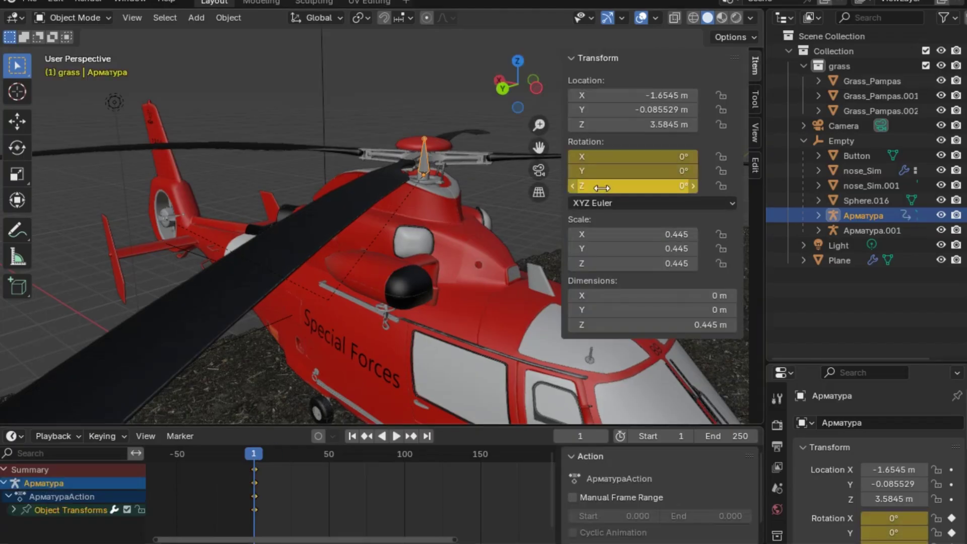
At frame 5, set the rotor armature's Z rotation to 360° and insert a rotation keyframe
{"action": "key", "text": "space"}
{"action": "left_click", "coordinate": [261, 455]}
{"action": "key", "text": "space"}
{"action": "left_click", "coordinate": [605, 188]}
{"action": "type", "text": "3"}
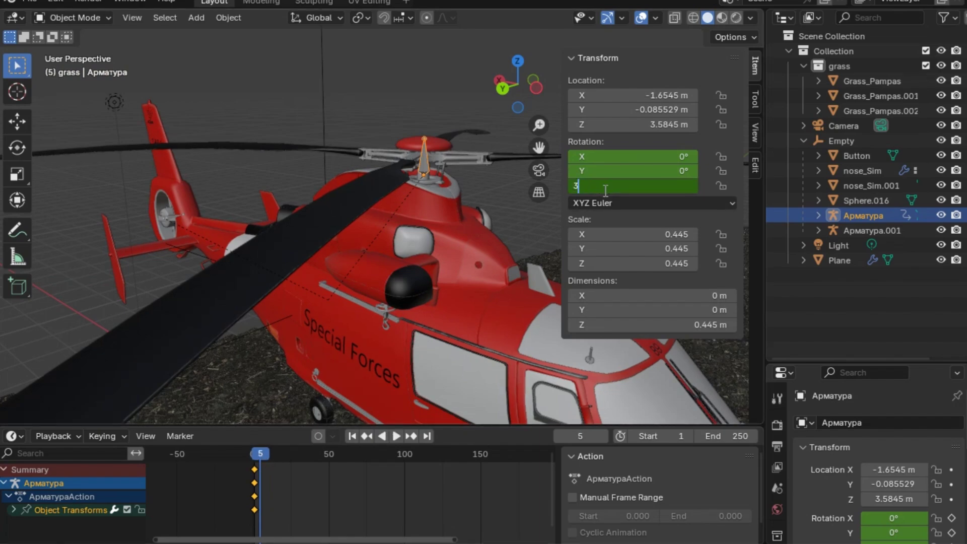
{"action": "type", "text": "60"}
{"action": "key", "text": "Return"}
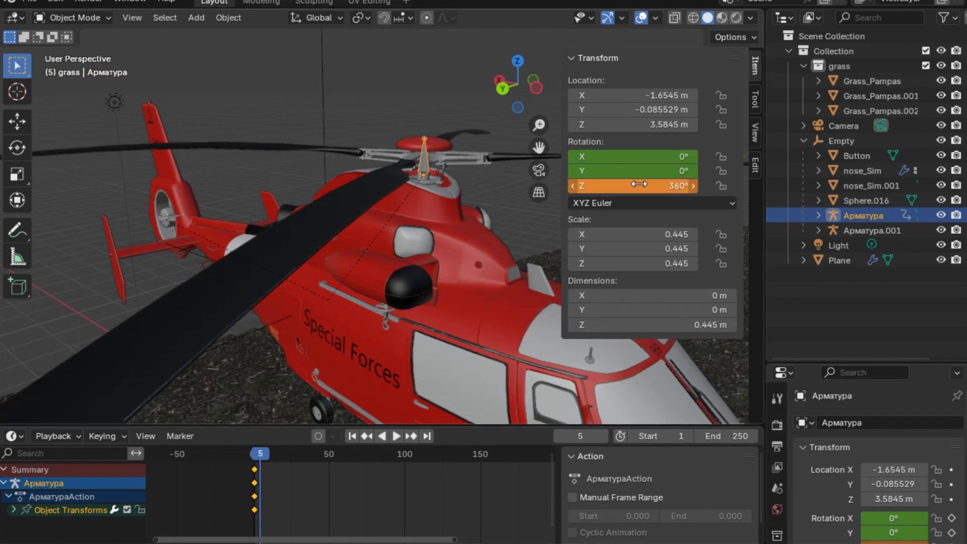
{"action": "key", "text": "i"}
{"action": "key", "text": "n"}
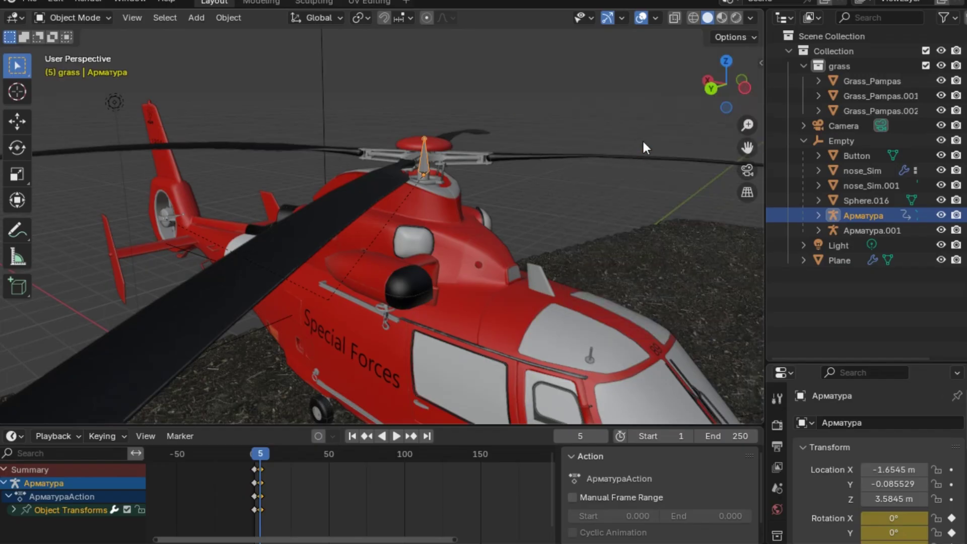
Play the animation from the start to check the main rotor's single turn
{"action": "left_click_drag", "start_coordinate": [259, 452], "coordinate": [246, 454]}
{"action": "key", "text": "space"}
{"action": "key", "text": "space"}
Switch the timeline area to an enlarged Graph Editor and select the armature's Z Euler Rotation channel
{"action": "left_click", "coordinate": [15, 436]}
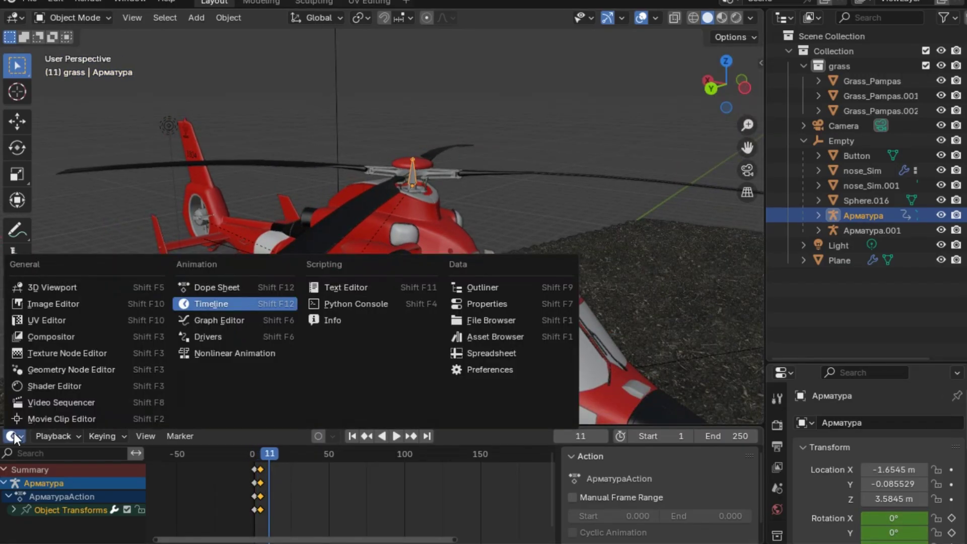
{"action": "left_click", "coordinate": [247, 317]}
{"action": "left_click_drag", "start_coordinate": [239, 425], "coordinate": [239, 309]}
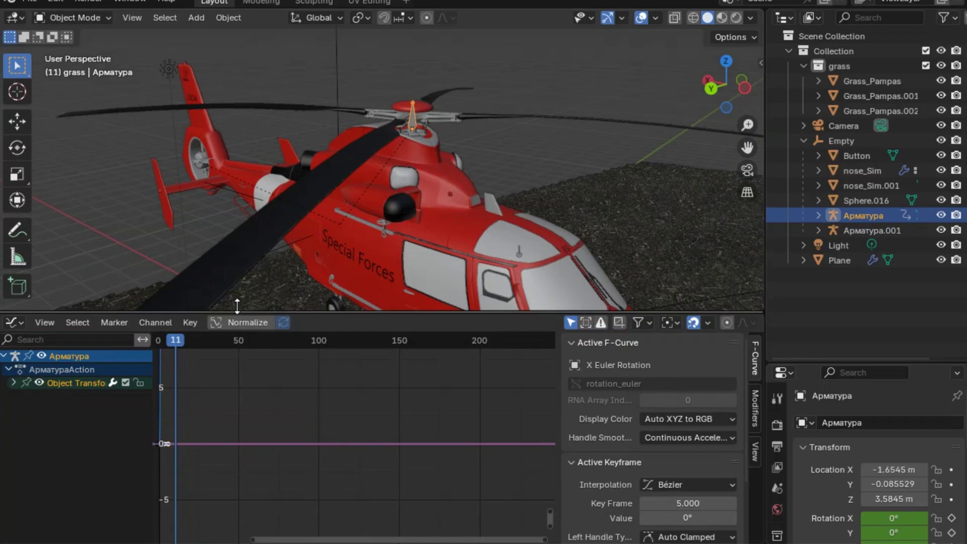
{"action": "left_click", "coordinate": [14, 381]}
{"action": "left_click", "coordinate": [56, 422]}
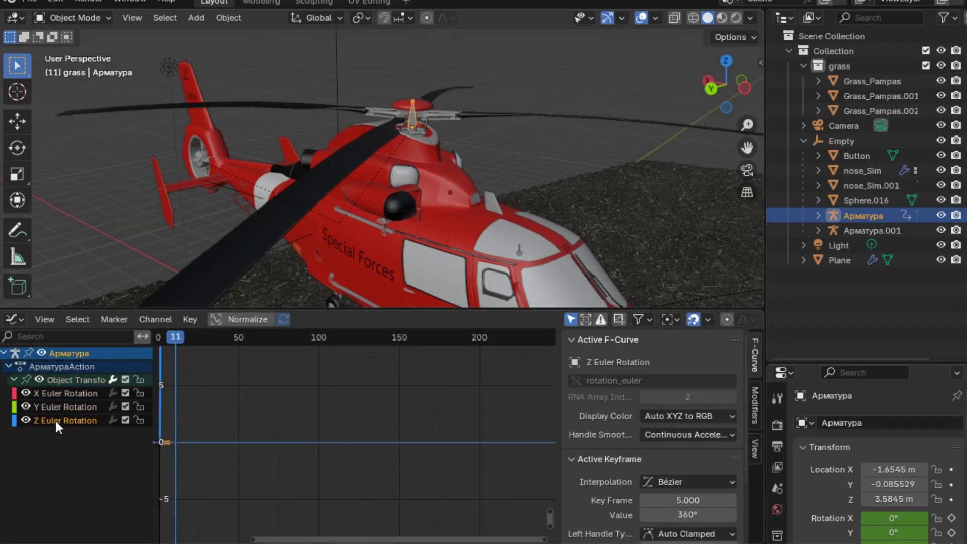
Add a Cycles modifier to the Z Euler Rotation curve and fit the repeating curve in the graph
{"action": "left_click", "coordinate": [755, 408]}
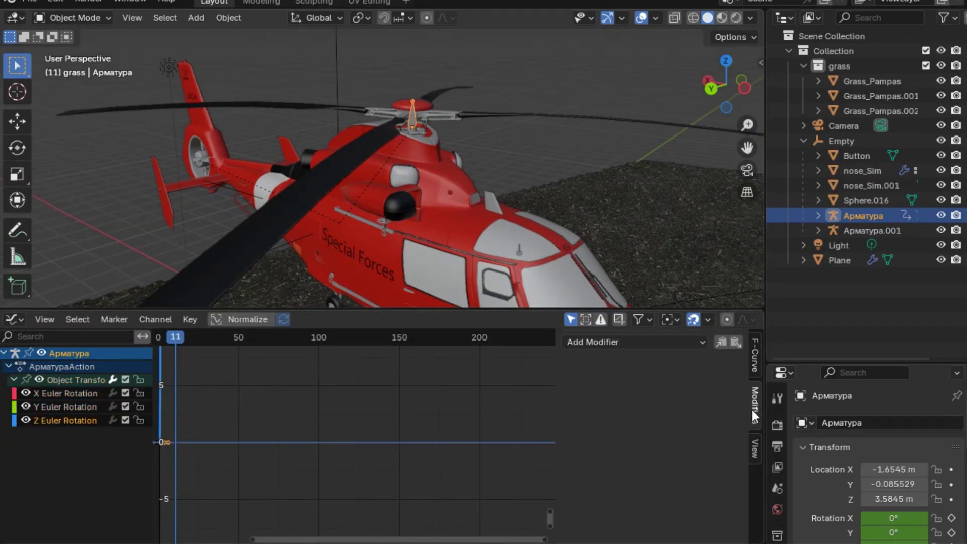
{"action": "left_click", "coordinate": [692, 342]}
{"action": "left_click", "coordinate": [667, 408]}
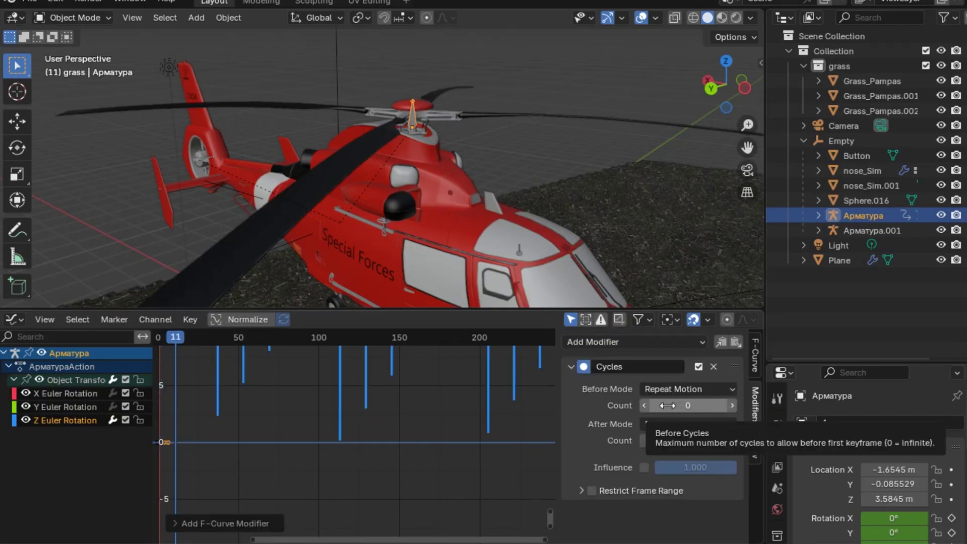
{"action": "key", "text": "Home"}
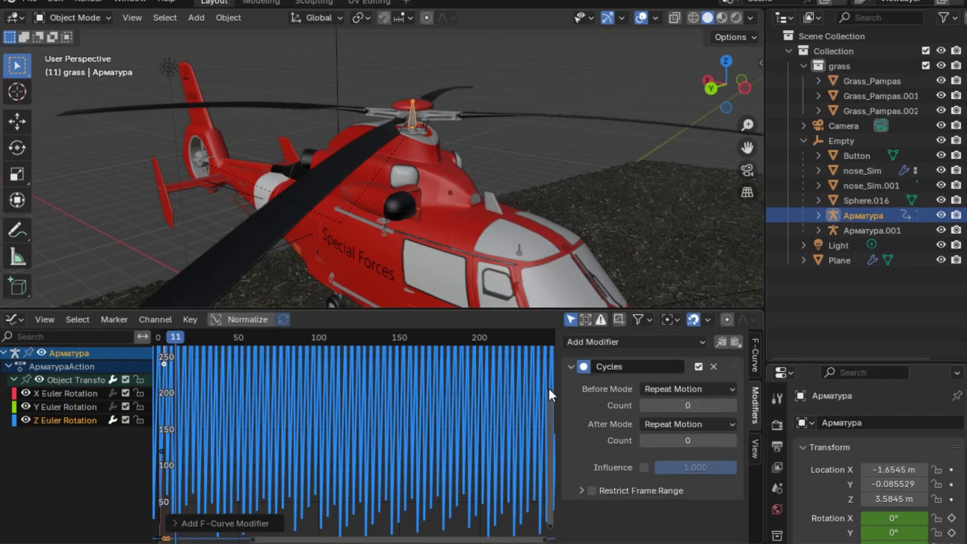
{"action": "key", "text": "Home"}
Play the cycled rotor animation from frame 1 to check the continuous spin
{"action": "left_click_drag", "start_coordinate": [177, 335], "coordinate": [159, 339]}
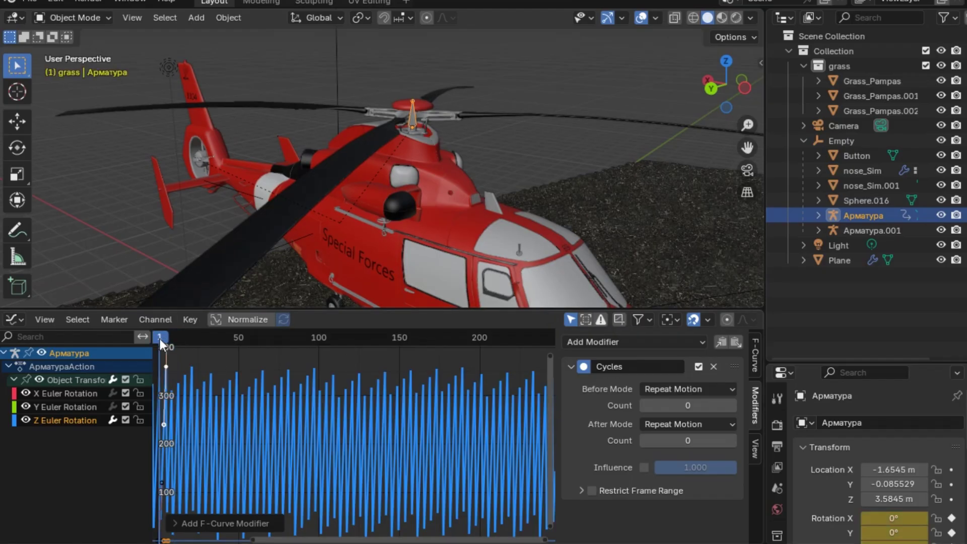
{"action": "key", "text": "space"}
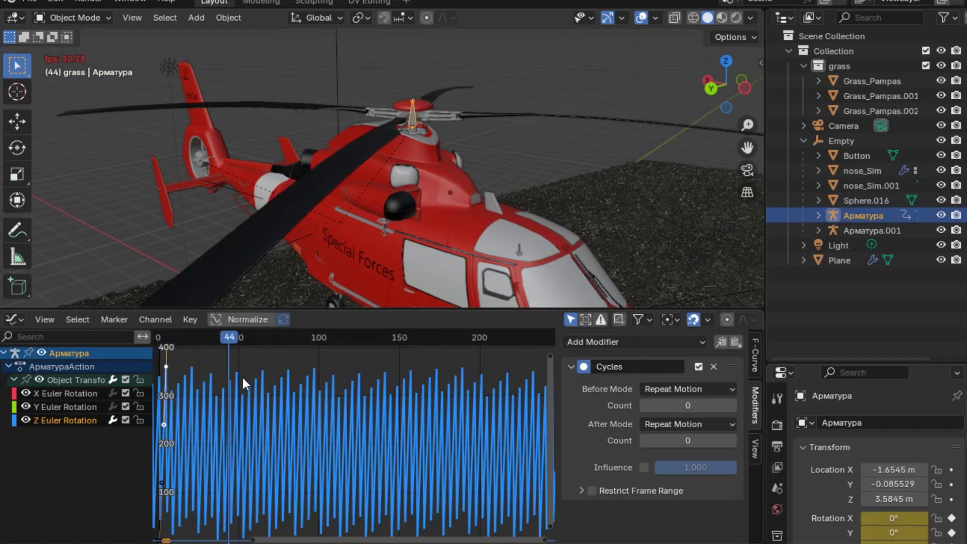
{"action": "key", "text": "space"}
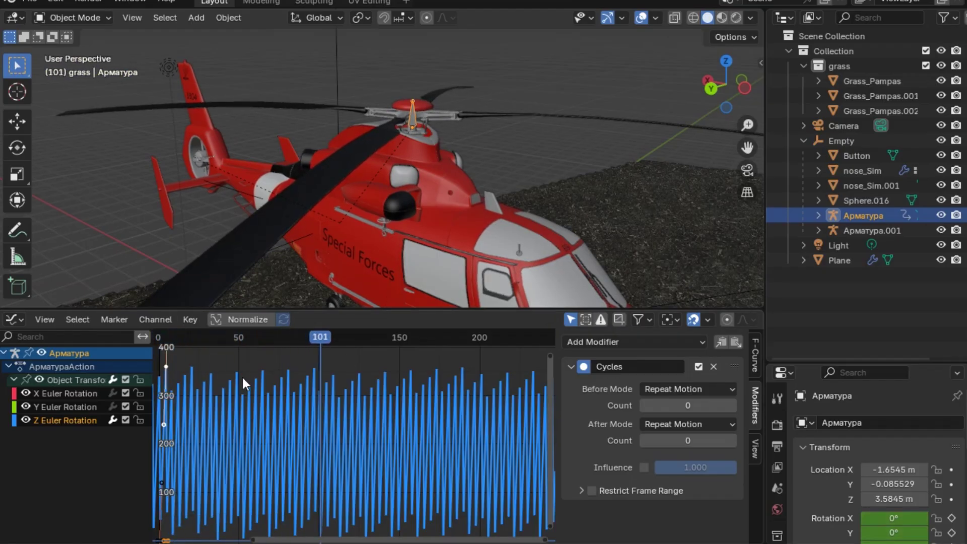
Set the Cycles modifier's before count to 1 and its after count to 60
{"action": "left_click_drag", "start_coordinate": [318, 542], "coordinate": [149, 461]}
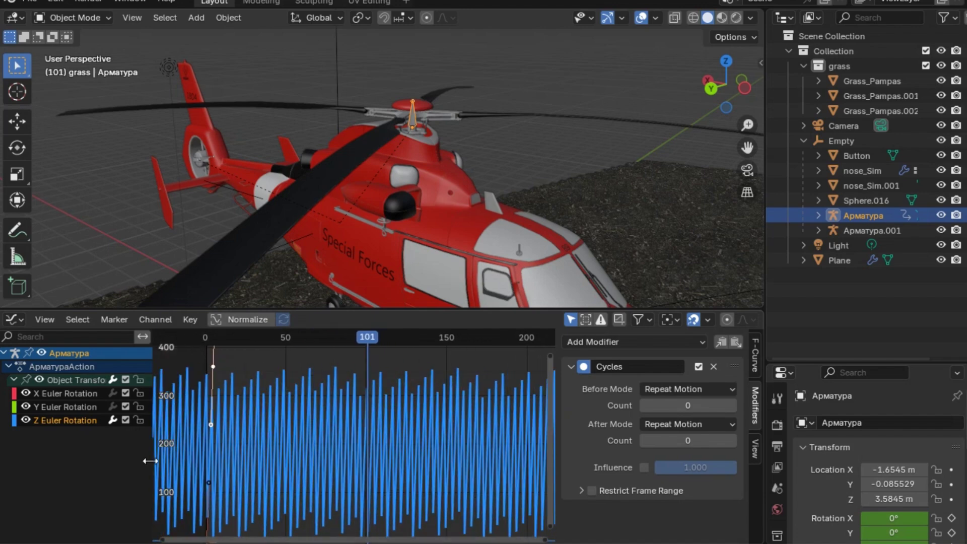
{"action": "left_click", "coordinate": [733, 406]}
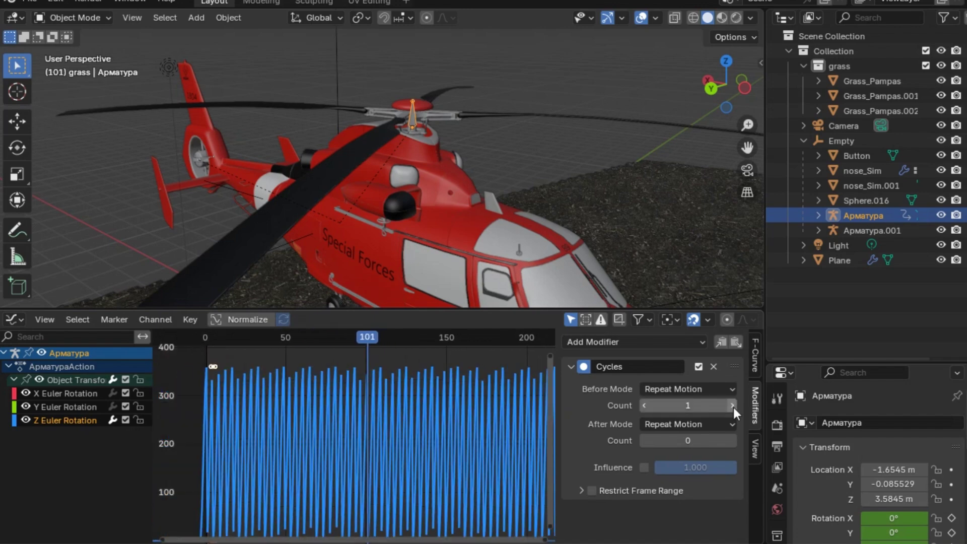
{"action": "left_click", "coordinate": [693, 438]}
{"action": "key", "text": "Return"}
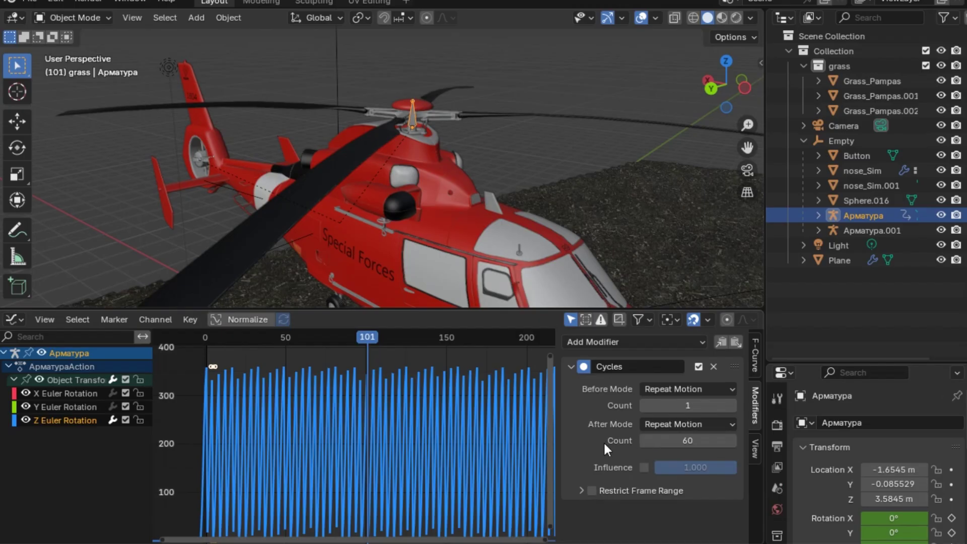
Play back the limited rotor cycles while viewing the helicopter from the front
{"action": "key", "text": "space"}
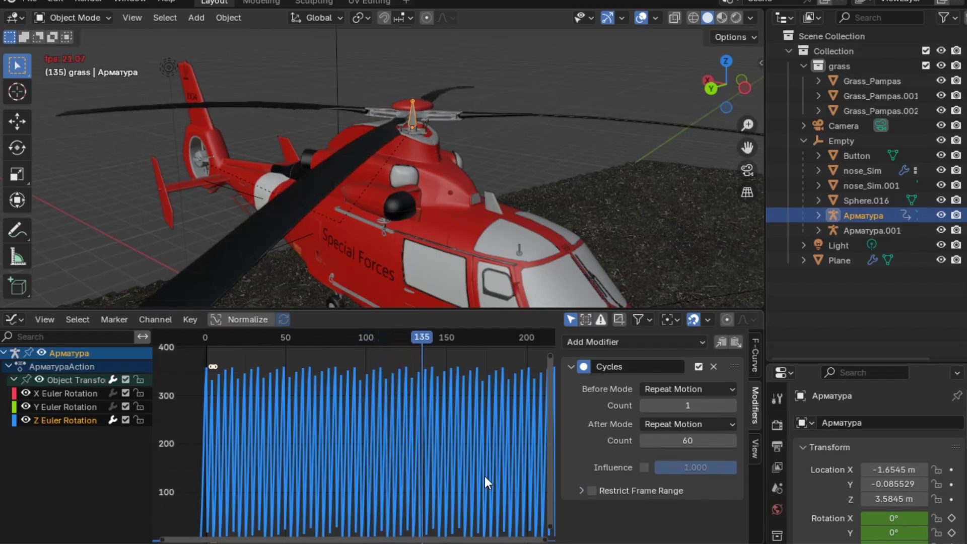
{"action": "mouse_move", "coordinate": [731, 108]}
{"action": "left_mouse_down"}
{"action": "mouse_move", "coordinate": [715, 100]}
{"action": "mouse_move", "coordinate": [741, 98]}
{"action": "mouse_move", "coordinate": [723, 104]}
{"action": "left_mouse_up"}
{"action": "key", "text": "space"}
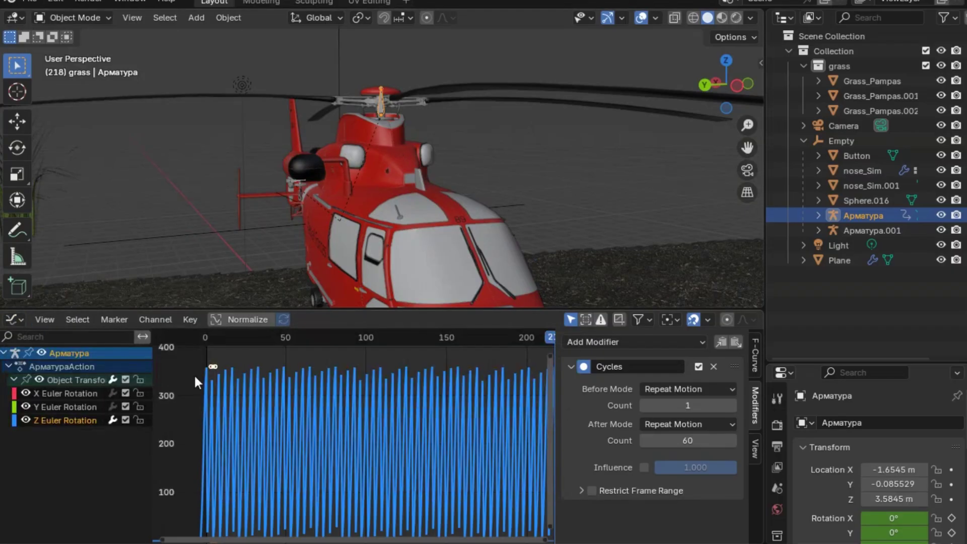
Return the lower editor to the Timeline and select the tail rotor armature Арматура.001
{"action": "left_click", "coordinate": [11, 319]}
{"action": "left_click", "coordinate": [209, 372]}
{"action": "left_click", "coordinate": [852, 230]}
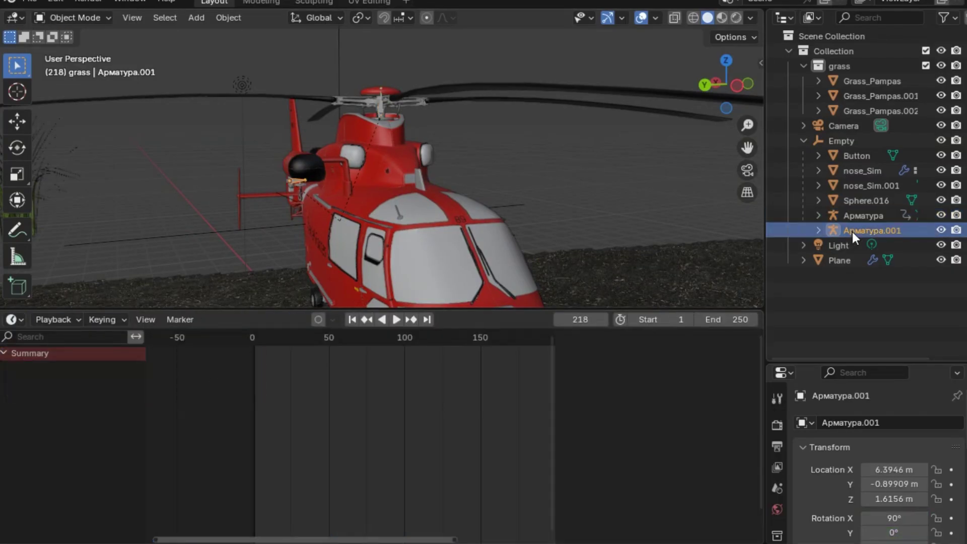
{"action": "left_click_drag", "start_coordinate": [710, 78], "coordinate": [283, 243]}
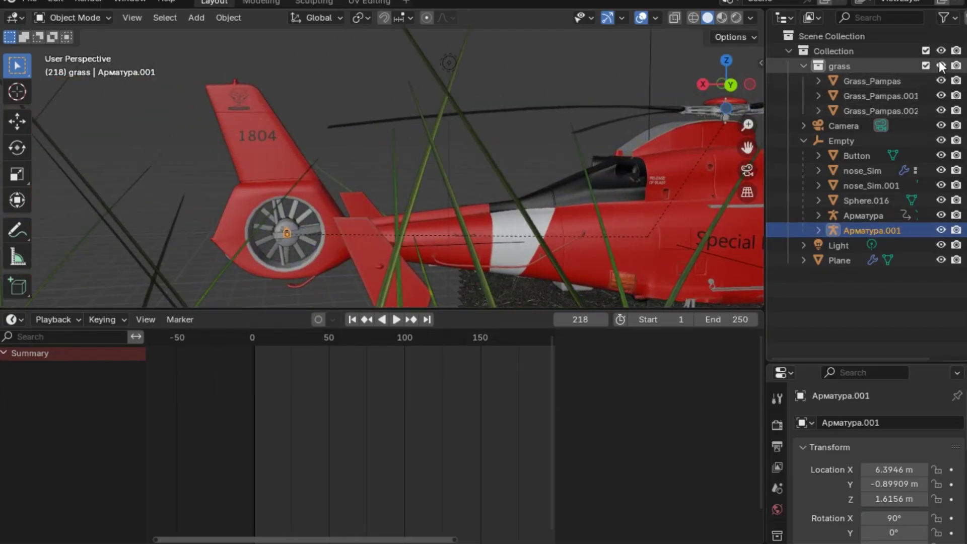
Exclude the grass collection from the view layer and insert a keyframe on the tail rotor armature at frame 1
{"action": "left_click", "coordinate": [926, 64]}
{"action": "left_click", "coordinate": [253, 333]}
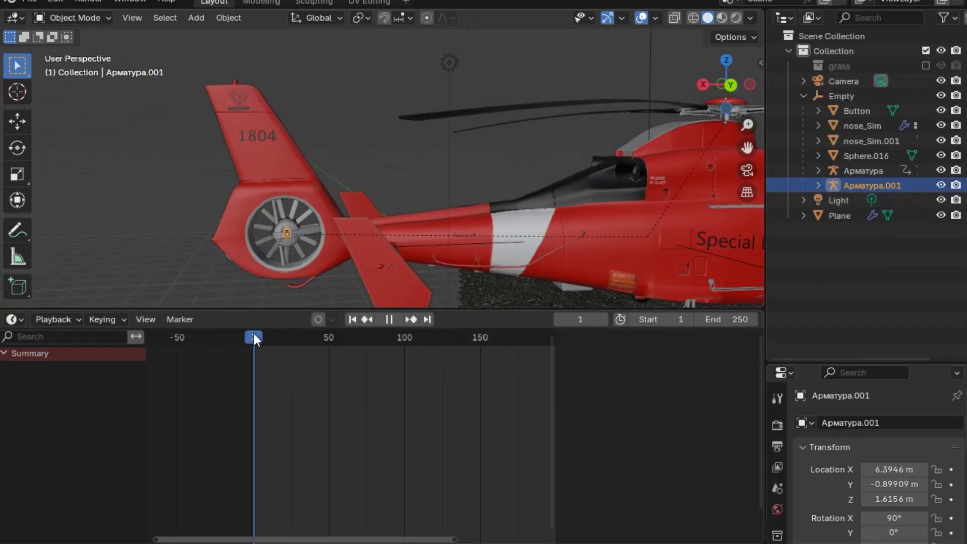
{"action": "key", "text": "i"}
{"action": "left_click", "coordinate": [312, 383]}
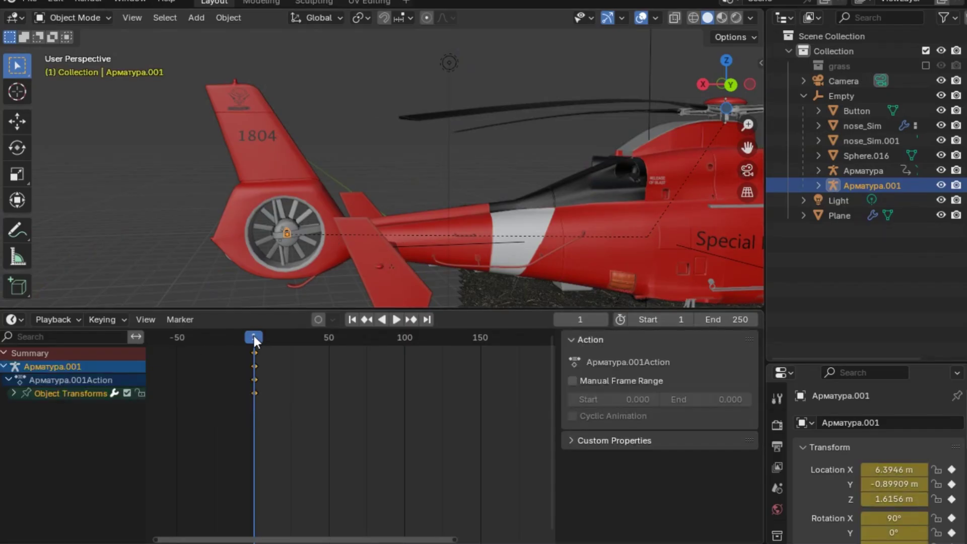
Rotate the tail rotor armature 720° about the global Y axis at frame 5 and insert a keyframe there
{"action": "key", "text": "space"}
{"action": "left_click_drag", "start_coordinate": [265, 340], "coordinate": [262, 340]}
{"action": "key", "text": "space"}
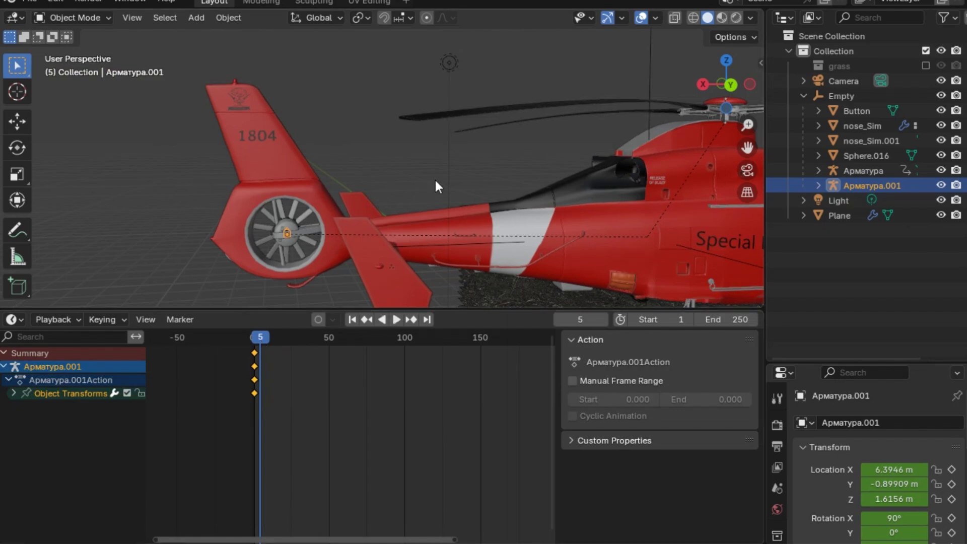
{"action": "key", "text": "r"}
{"action": "key", "text": "x"}
{"action": "type", "text": "y"}
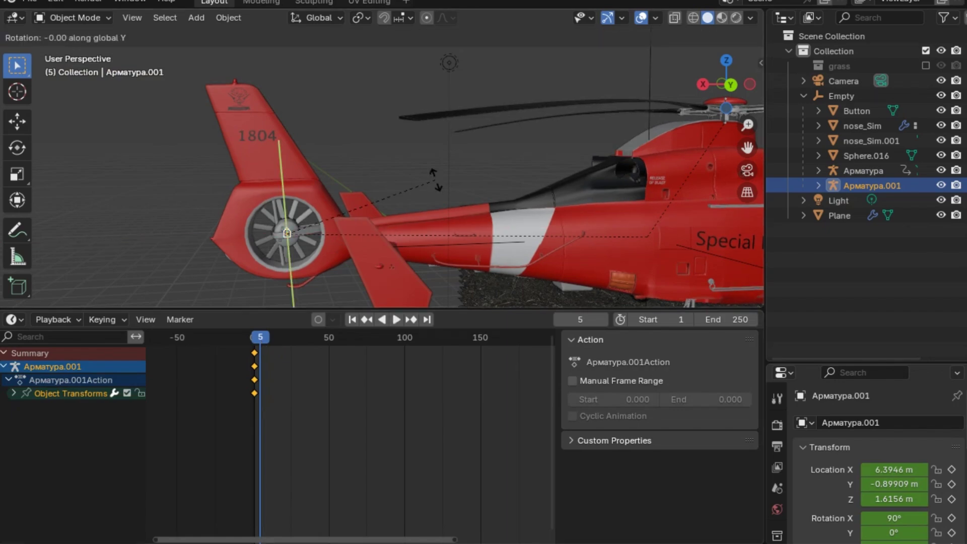
{"action": "type", "text": "36"}
{"action": "key", "text": "BackSpace"}
{"action": "key", "text": "BackSpace"}
{"action": "type", "text": "720"}
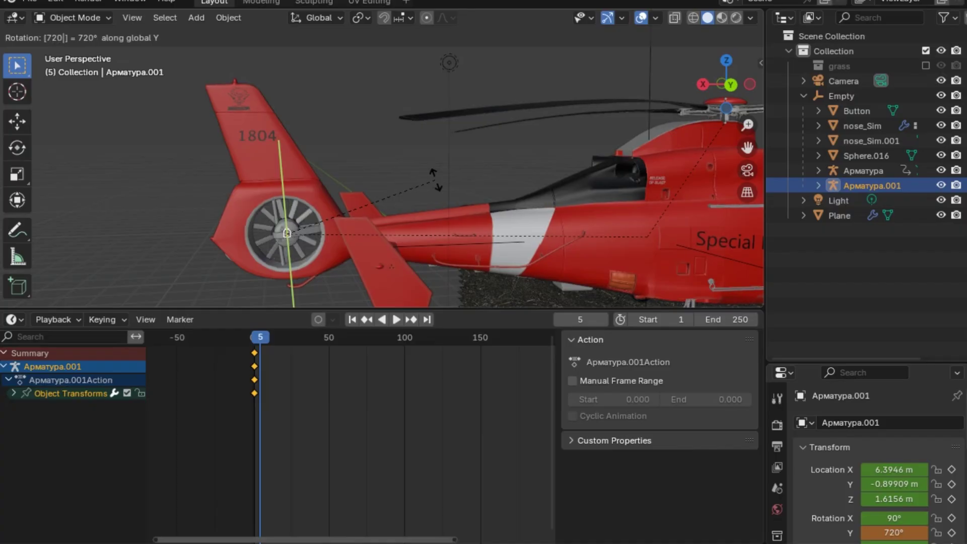
{"action": "key", "text": "Return"}
{"action": "key", "text": "i"}
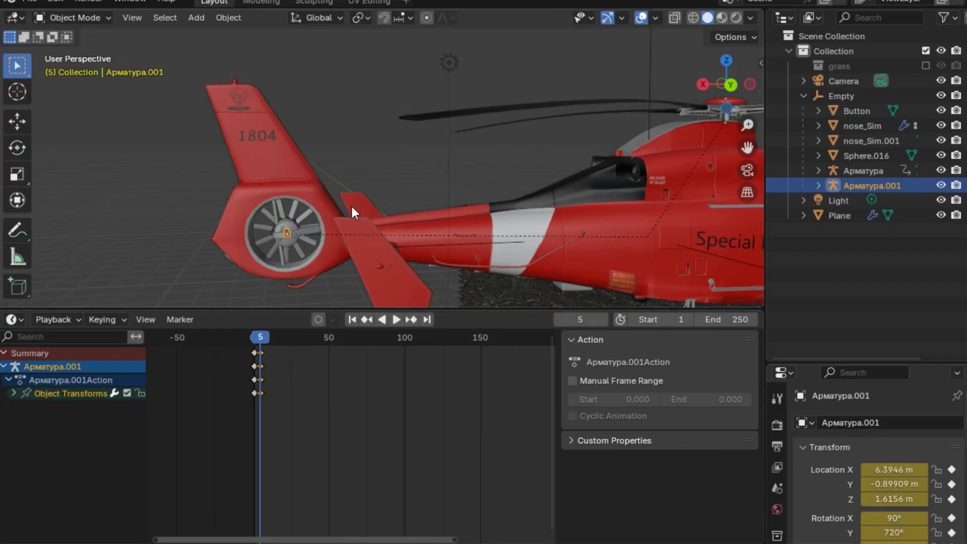
Play the animation from the start to check the tail rotor's keyframed spin
{"action": "left_click", "coordinate": [247, 338]}
{"action": "key", "text": "space"}
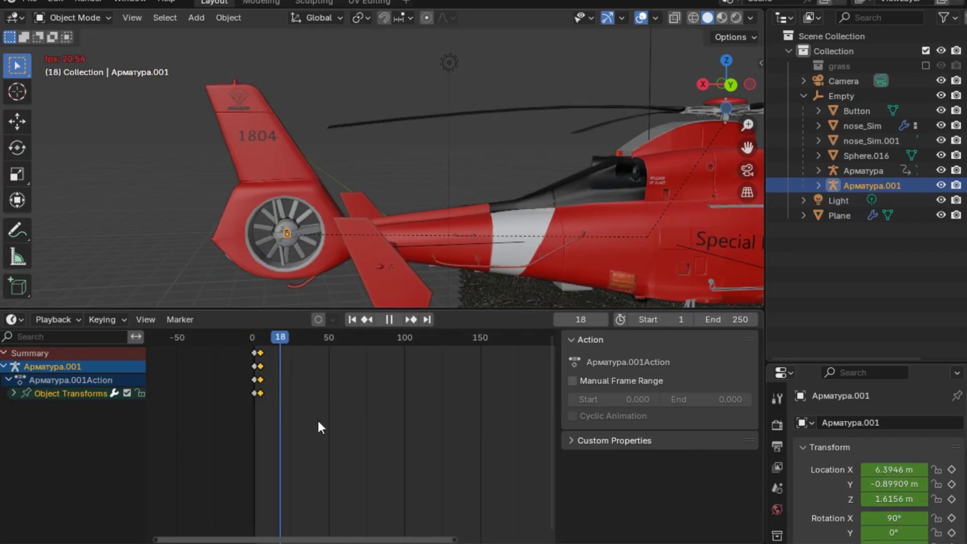
{"action": "key", "text": "space"}
In the Graph Editor, add a Cycles modifier to the tail rotor armature's Y Euler Rotation curve
{"action": "left_click", "coordinate": [11, 323]}
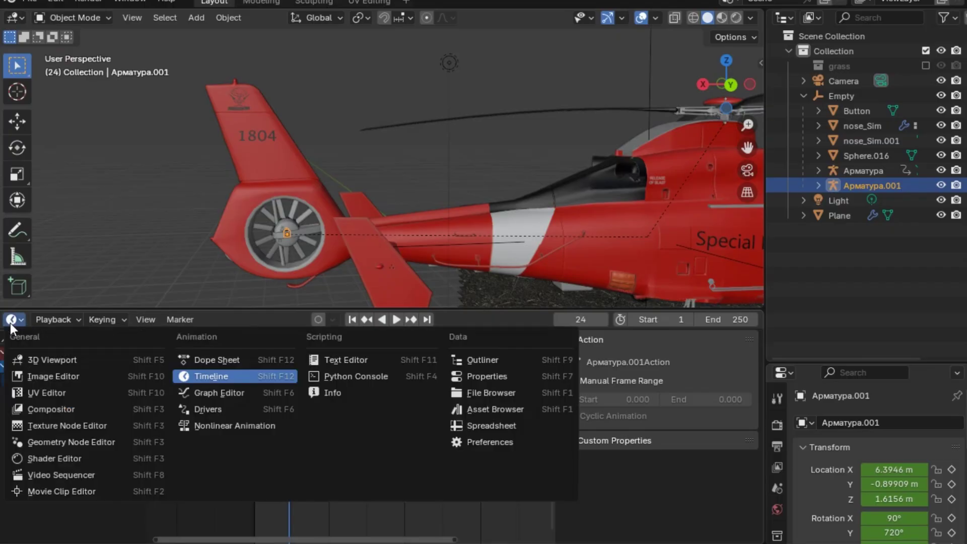
{"action": "left_click", "coordinate": [259, 394]}
{"action": "left_click", "coordinate": [14, 378]}
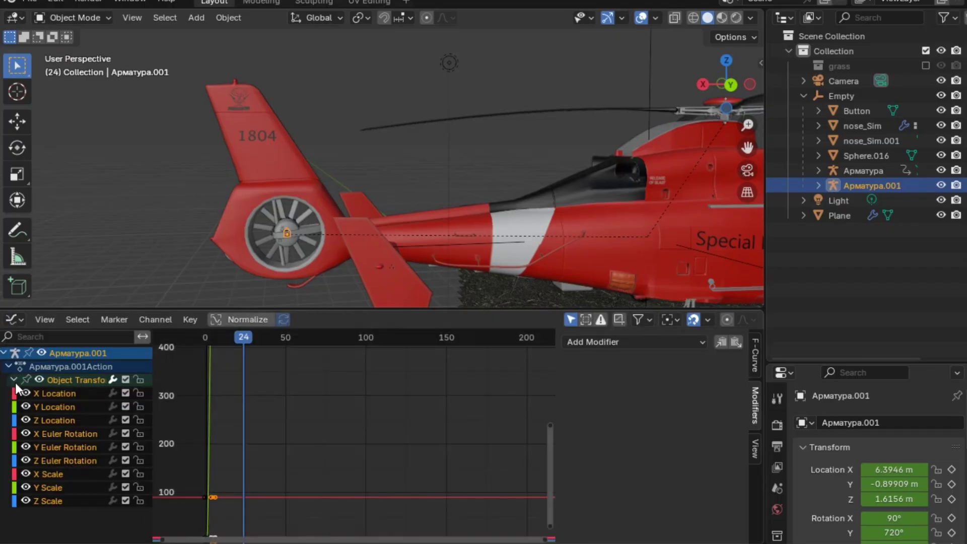
{"action": "left_click", "coordinate": [64, 446]}
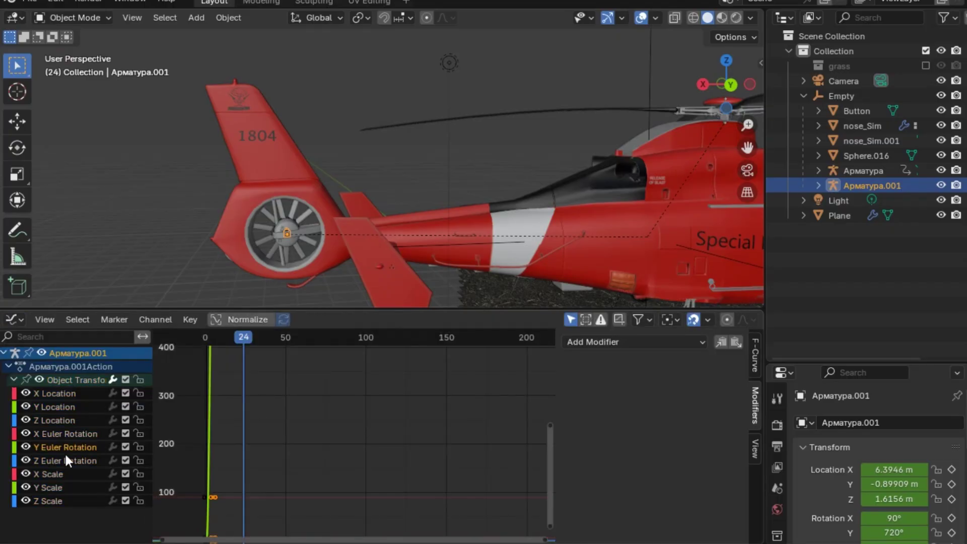
{"action": "left_click_drag", "start_coordinate": [550, 424], "coordinate": [549, 249]}
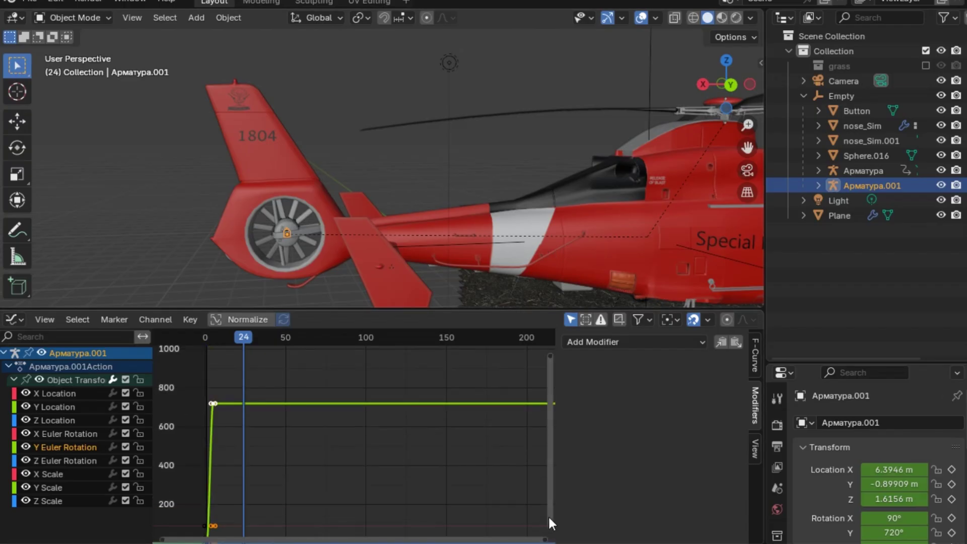
{"action": "left_click_drag", "start_coordinate": [548, 515], "coordinate": [549, 539]}
{"action": "left_click", "coordinate": [692, 341]}
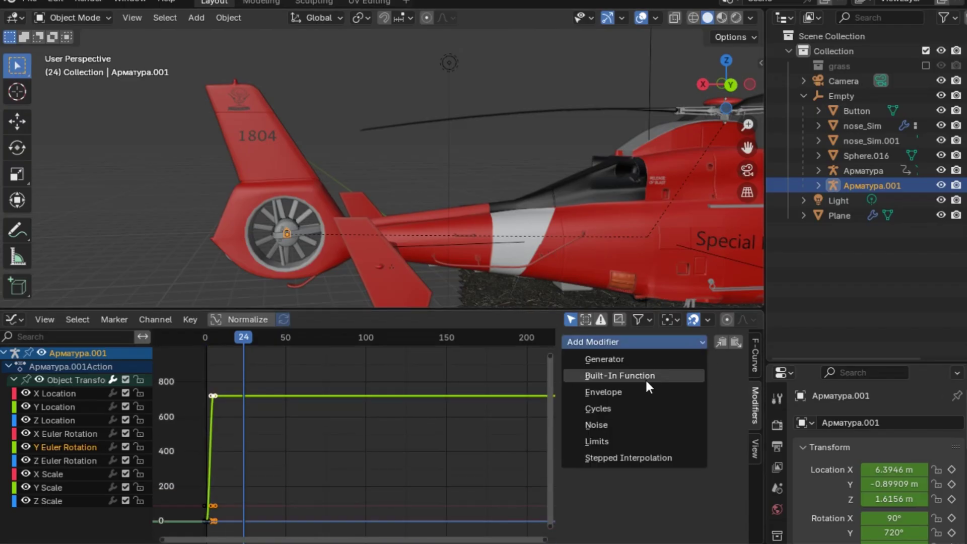
{"action": "left_click", "coordinate": [634, 409]}
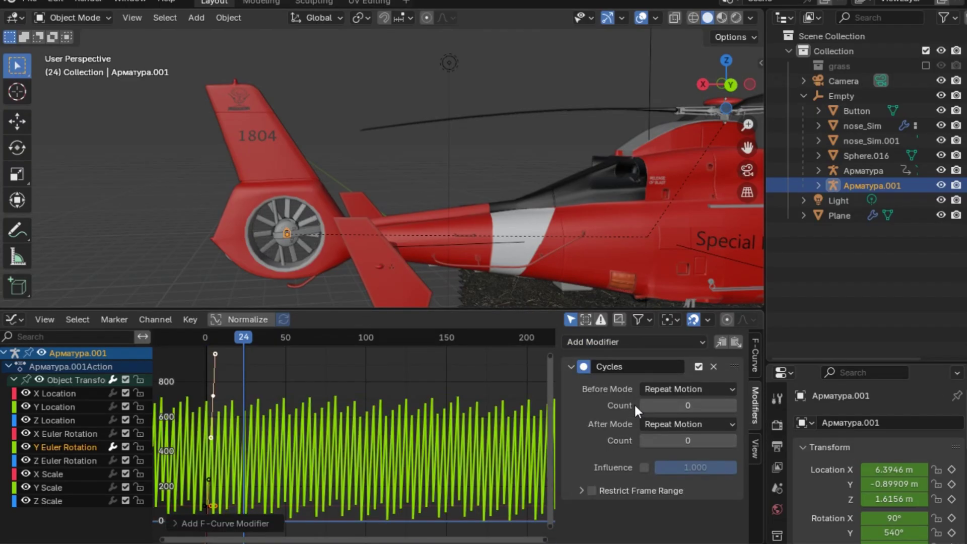
Set the tail rotor's Cycles modifier to a before count of 1 and an after count of 60
{"action": "left_click", "coordinate": [733, 406]}
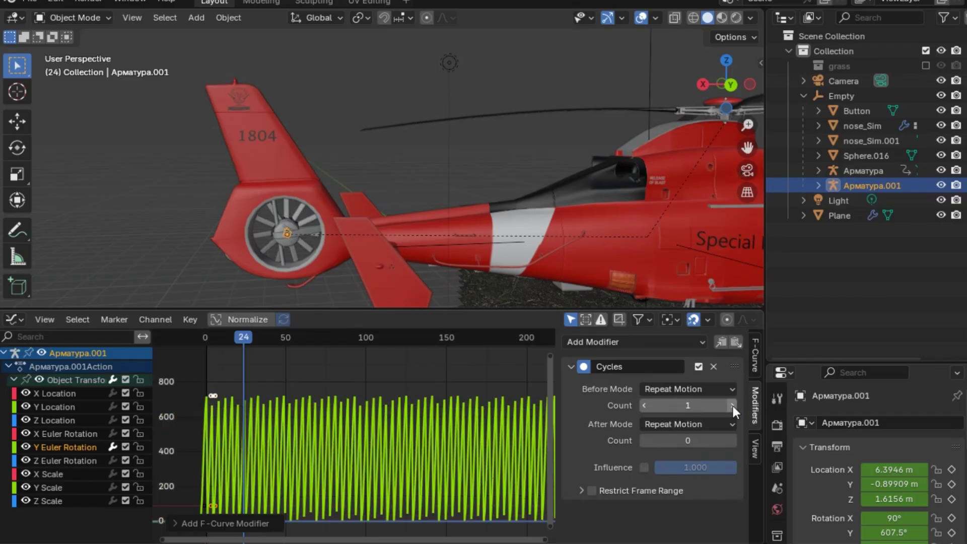
{"action": "left_click", "coordinate": [731, 439]}
{"action": "type", "text": "60"}
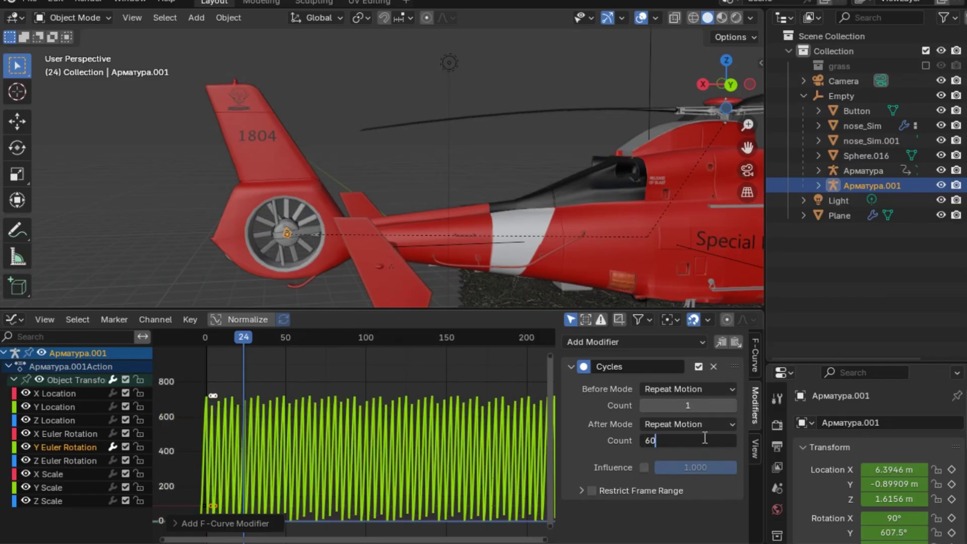
{"action": "key", "text": "Return"}
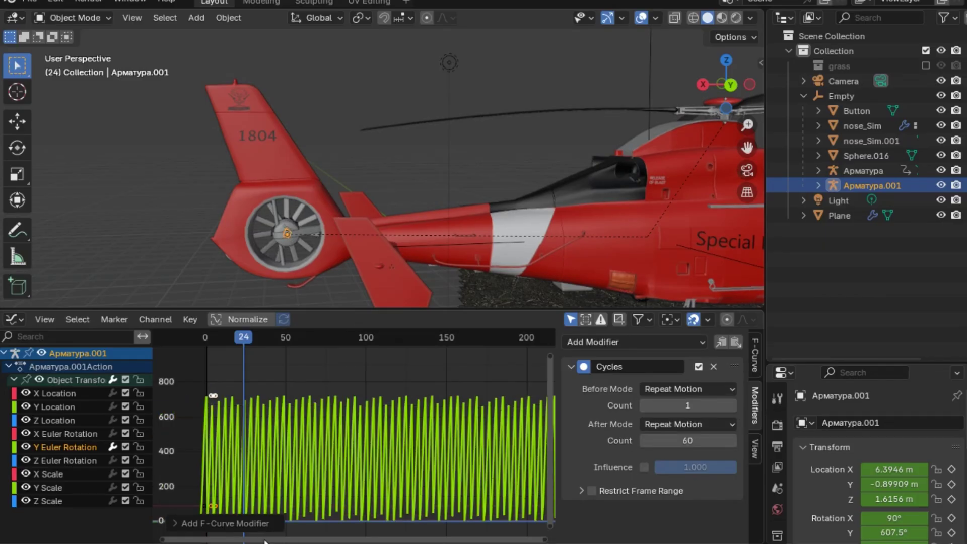
Try restricting the Cycles modifier's frame range with the end at 48.8, and turn the restriction off again
{"action": "scroll", "coordinate": [264, 542], "scroll_direction": "down", "scroll_amount": 4, "text": "ctrl"}
{"action": "left_click", "coordinate": [592, 490]}
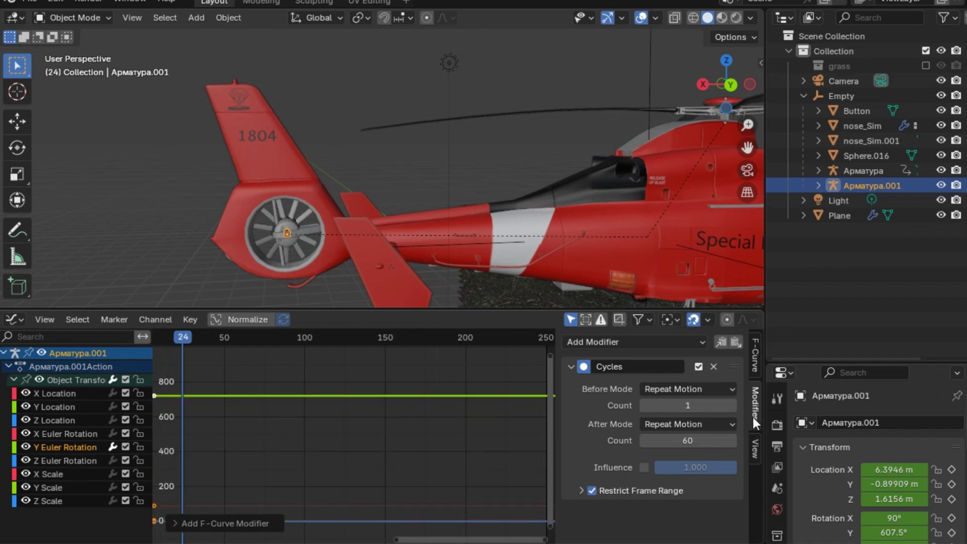
{"action": "left_click", "coordinate": [582, 490]}
{"action": "scroll", "coordinate": [746, 475], "scroll_direction": "down", "scroll_amount": 2}
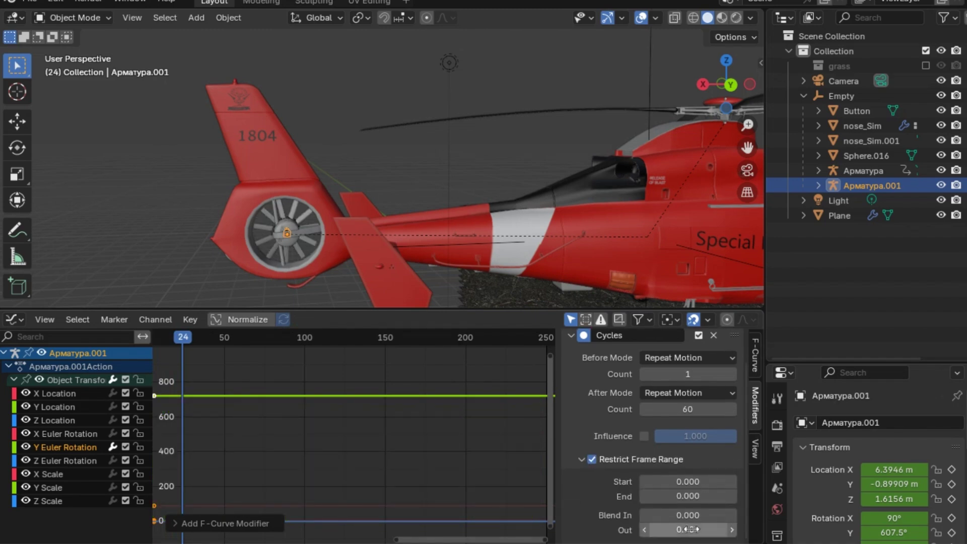
{"action": "left_click_drag", "start_coordinate": [688, 496], "coordinate": [736, 497]}
{"action": "left_click", "coordinate": [593, 459]}
Play back the cycled tail rotor spin and return the lower editor to the Timeline
{"action": "key", "text": "space"}
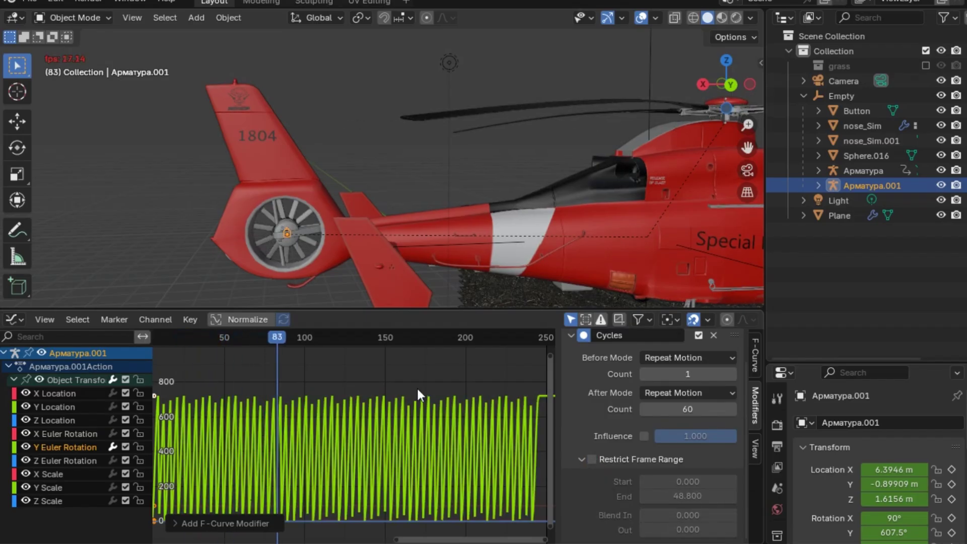
{"action": "key", "text": "space"}
{"action": "left_click", "coordinate": [114, 319]}
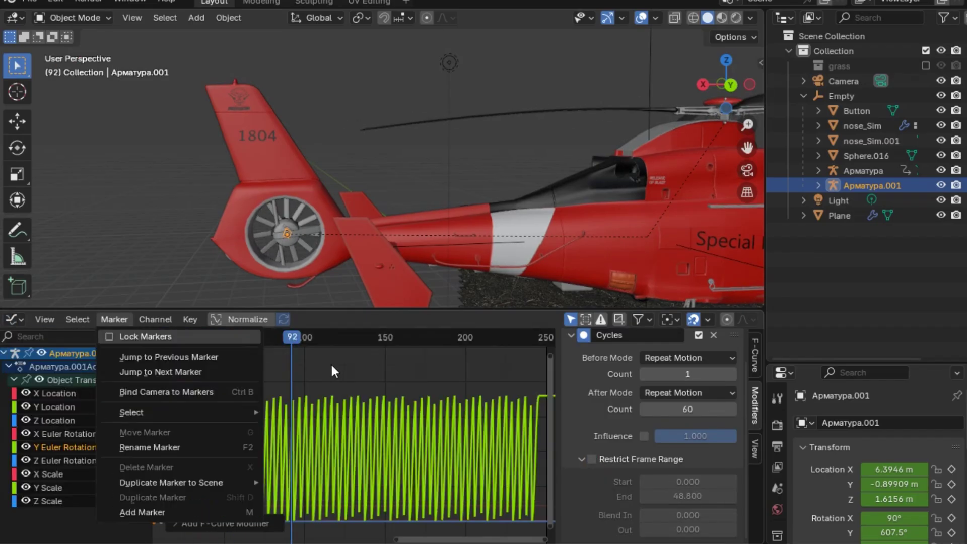
{"action": "left_click", "coordinate": [14, 321]}
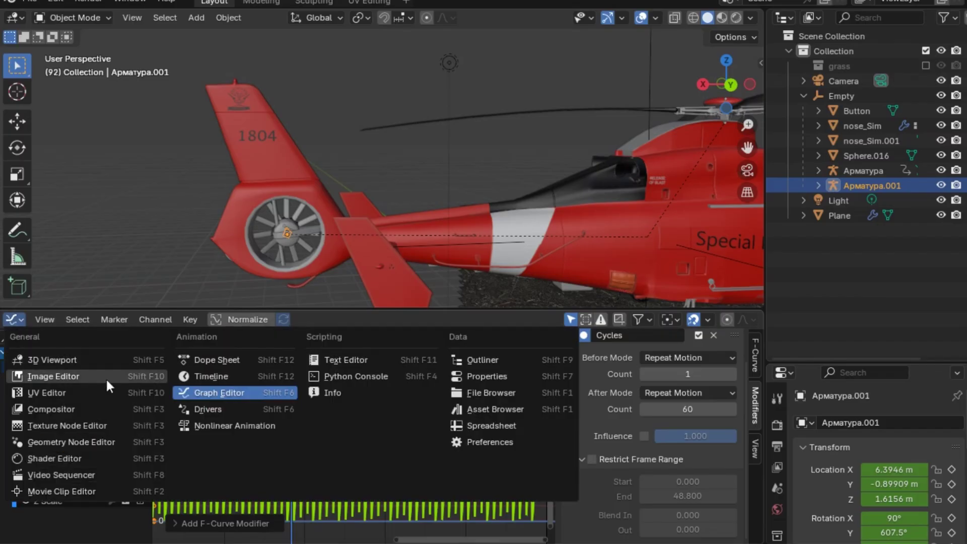
{"action": "left_click", "coordinate": [200, 373]}
Enlarge the 3D viewport and select the helicopter's parent Empty from a front view
{"action": "left_click_drag", "start_coordinate": [256, 308], "coordinate": [270, 409]}
{"action": "mouse_move", "coordinate": [736, 92]}
{"action": "left_mouse_down"}
{"action": "mouse_move", "coordinate": [757, 131]}
{"action": "mouse_move", "coordinate": [749, 151]}
{"action": "mouse_move", "coordinate": [723, 87]}
{"action": "left_mouse_up"}
{"action": "left_click", "coordinate": [755, 131]}
{"action": "left_click", "coordinate": [380, 105]}
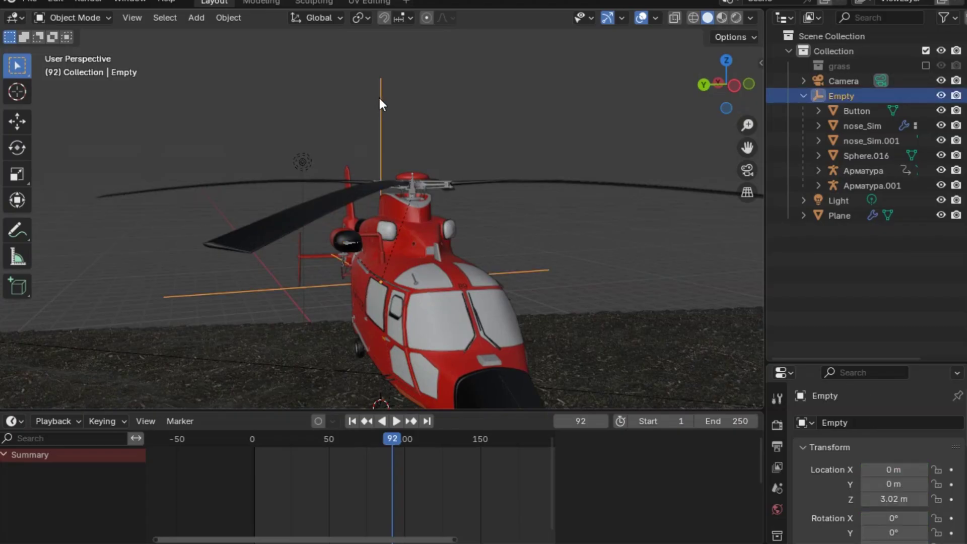
Test moving the whole helicopter with its parent Empty and undo the move
{"action": "key", "text": "g"}
{"action": "left_click", "coordinate": [426, 107]}
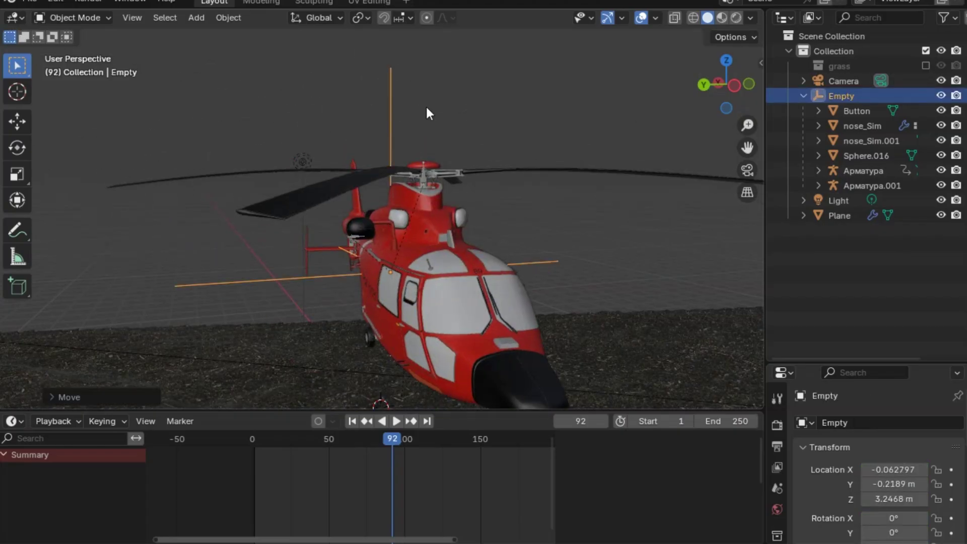
{"action": "key", "text": "ctrl+z"}
Insert a keyframe on the Empty at frame 1 and enlarge the animation editor and properties areas
{"action": "left_click_drag", "start_coordinate": [261, 442], "coordinate": [255, 442]}
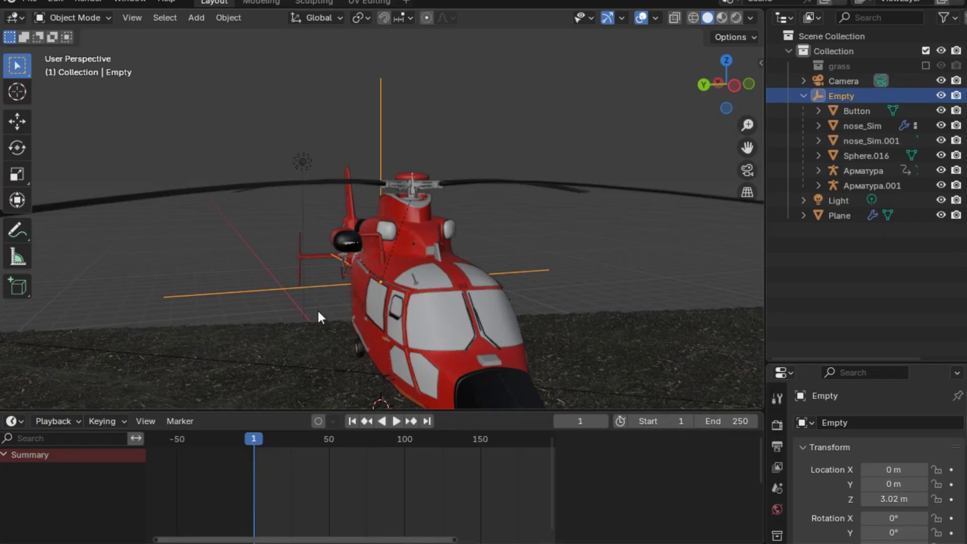
{"action": "key", "text": "i"}
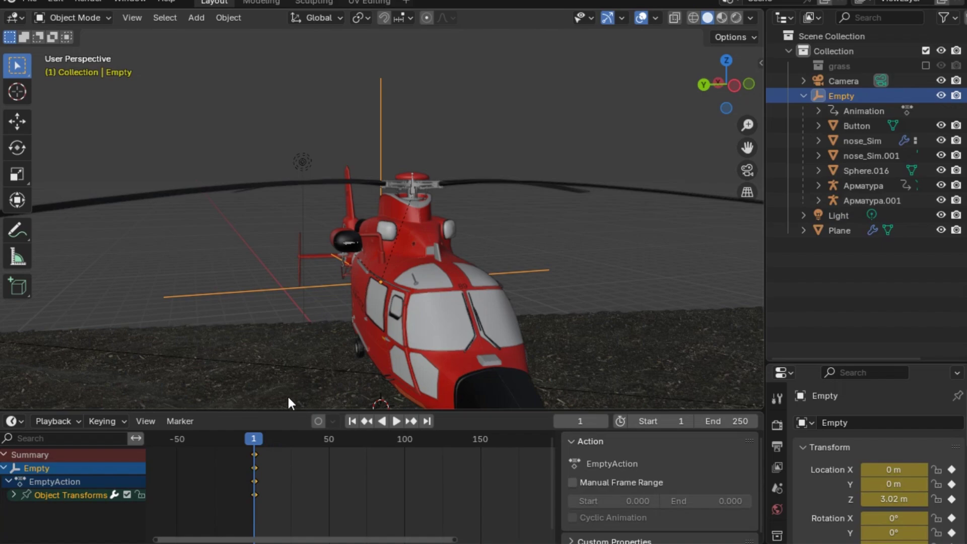
{"action": "left_click_drag", "start_coordinate": [288, 411], "coordinate": [287, 292]}
{"action": "left_click_drag", "start_coordinate": [810, 364], "coordinate": [810, 297]}
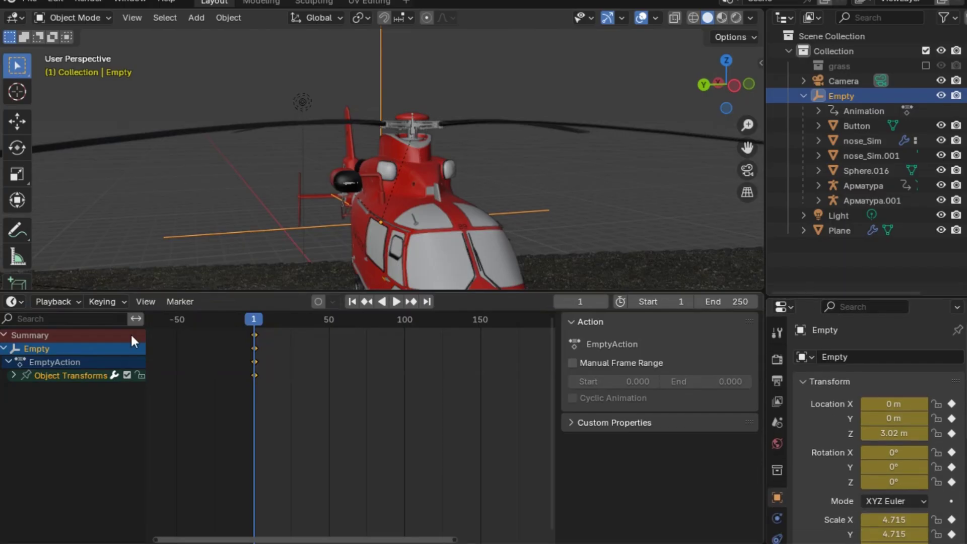
In the Graph Editor, add a Noise modifier to the Empty's X Euler Rotation curve
{"action": "left_click", "coordinate": [17, 301]}
{"action": "left_click", "coordinate": [216, 375]}
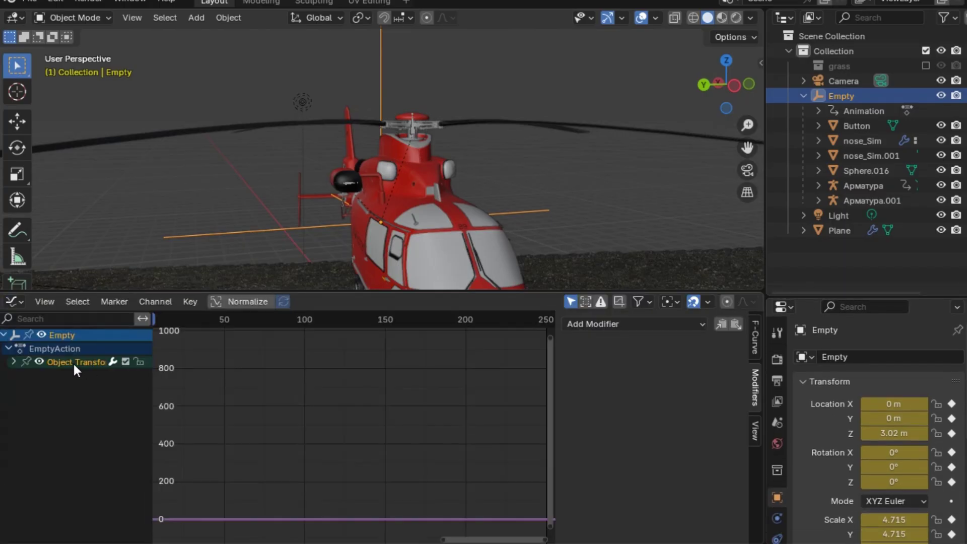
{"action": "left_click", "coordinate": [13, 362]}
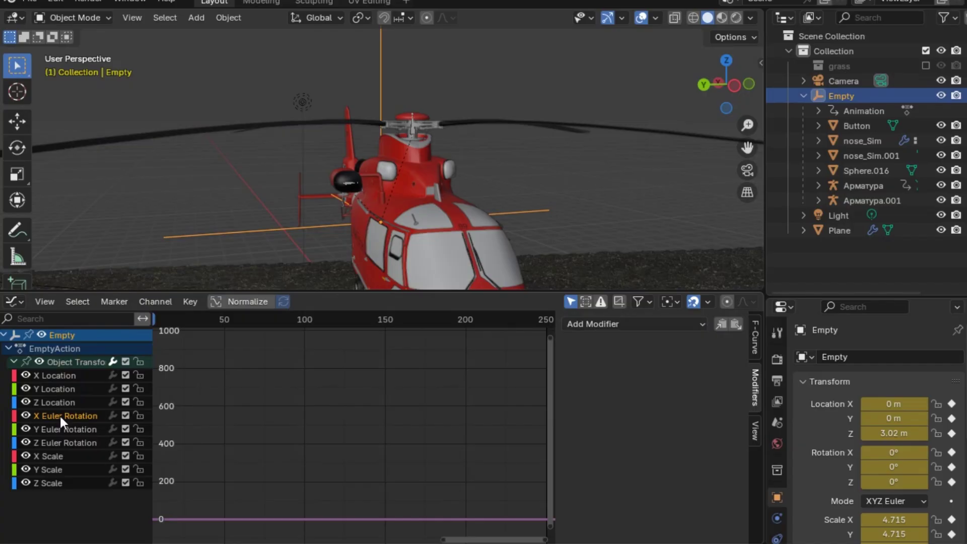
{"action": "left_click", "coordinate": [640, 325]}
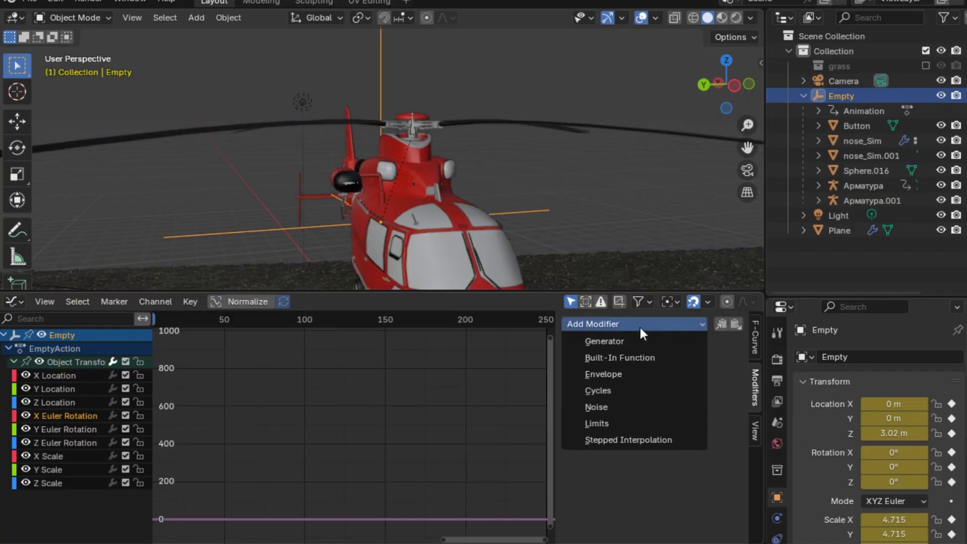
{"action": "left_click", "coordinate": [629, 408]}
Set the Noise modifier's scale to 50 and strength to 0.6, and play back the helicopter's sway
{"action": "left_click", "coordinate": [678, 390]}
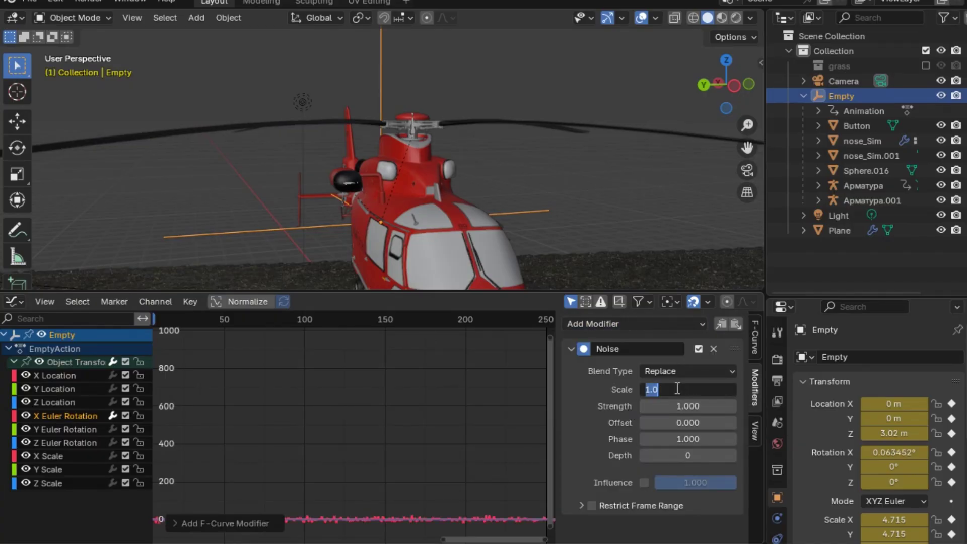
{"action": "type", "text": "50"}
{"action": "key", "text": "Return"}
{"action": "left_click", "coordinate": [686, 407]}
{"action": "type", "text": ".6"}
{"action": "key", "text": "Return"}
{"action": "key", "text": "space"}
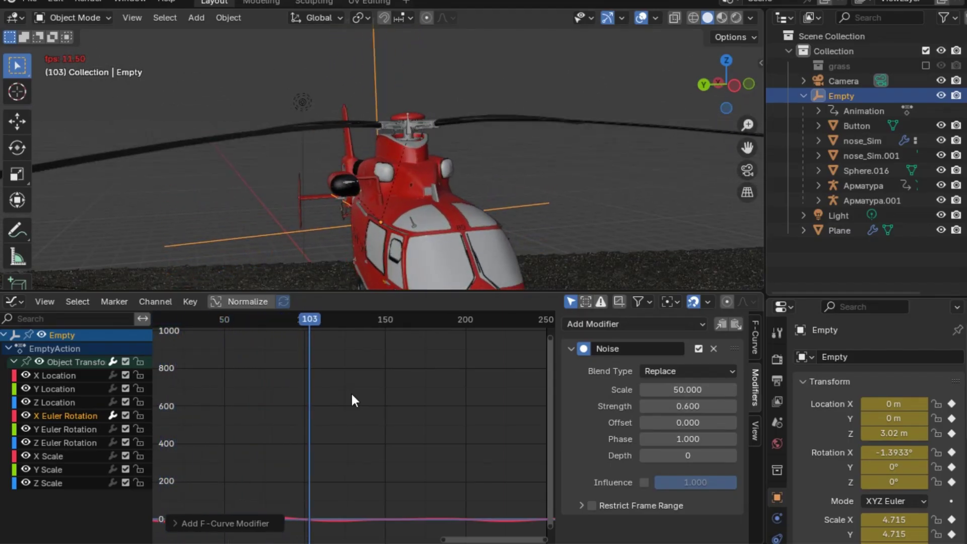
{"action": "key", "text": "space"}
Restrict the frame range of the X Euler Rotation curve's Noise modifier and set its end frame to 100
{"action": "left_click", "coordinate": [591, 505]}
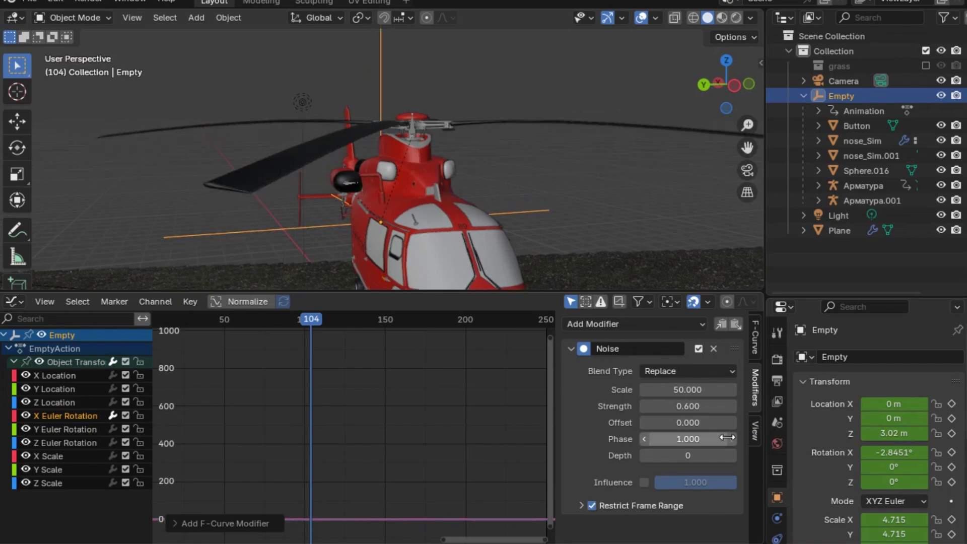
{"action": "left_click", "coordinate": [580, 502]}
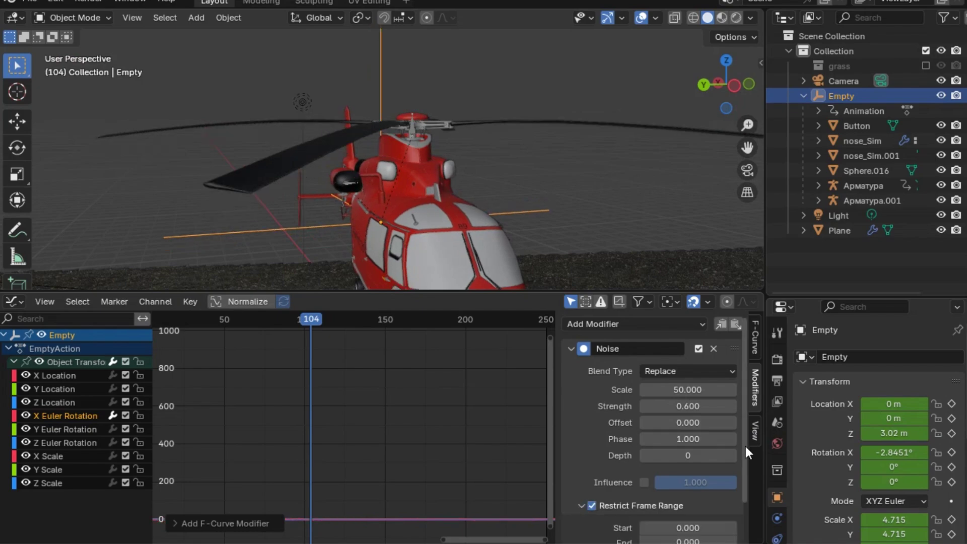
{"action": "scroll", "coordinate": [746, 447], "scroll_direction": "down", "scroll_amount": 2}
{"action": "left_click_drag", "start_coordinate": [325, 318], "coordinate": [304, 323]}
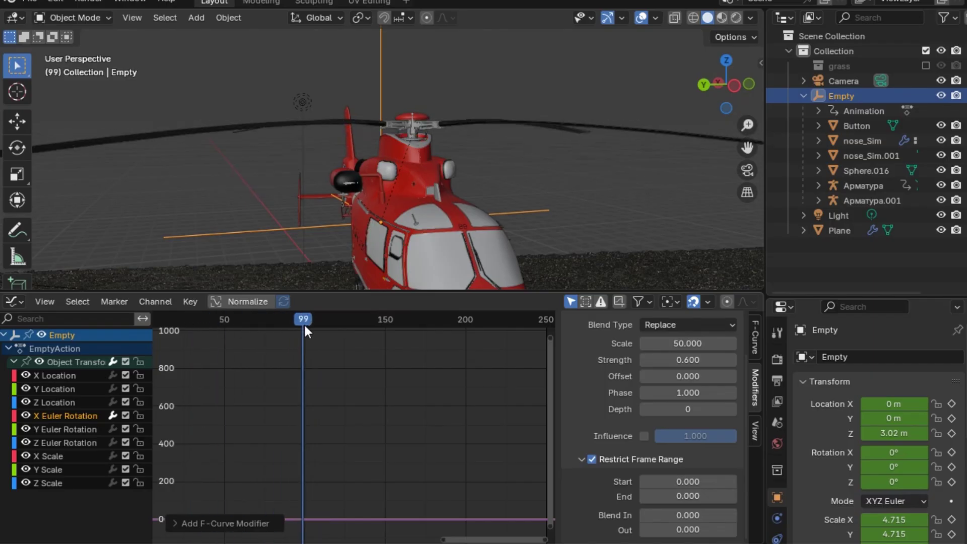
{"action": "left_click", "coordinate": [686, 497]}
{"action": "type", "text": "100"}
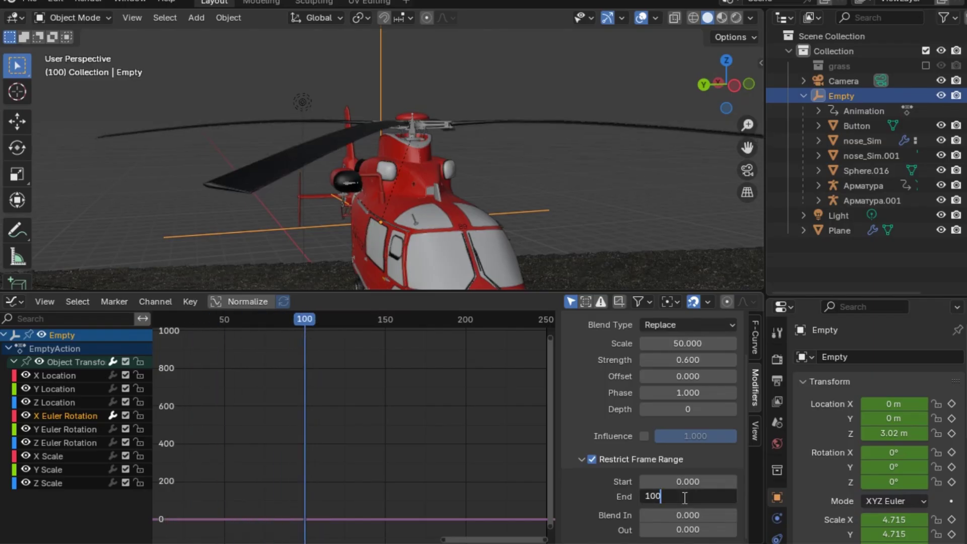
{"action": "key", "text": "Return"}
Add a Noise modifier to the Empty's Y Euler Rotation curve with scale 50 and strength 0.2
{"action": "left_click", "coordinate": [63, 427]}
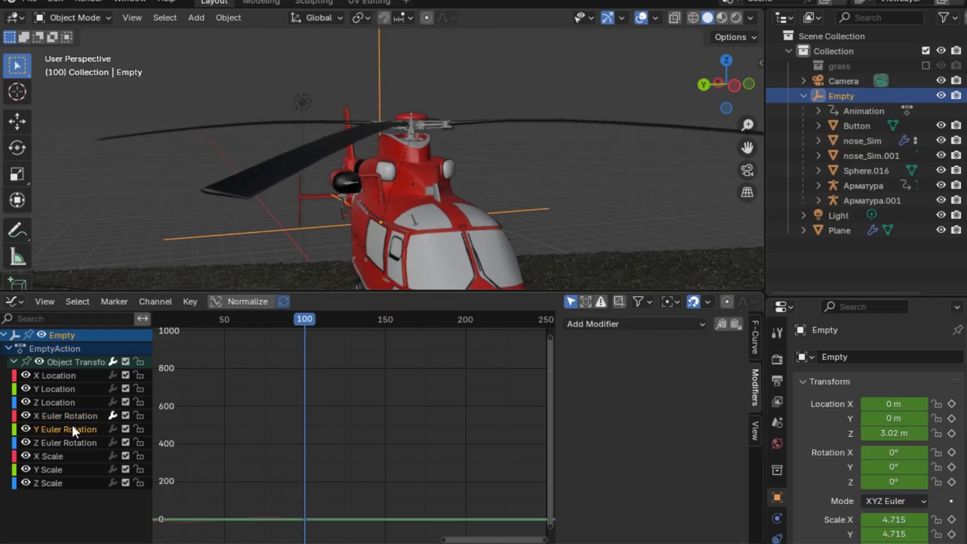
{"action": "left_click", "coordinate": [672, 323]}
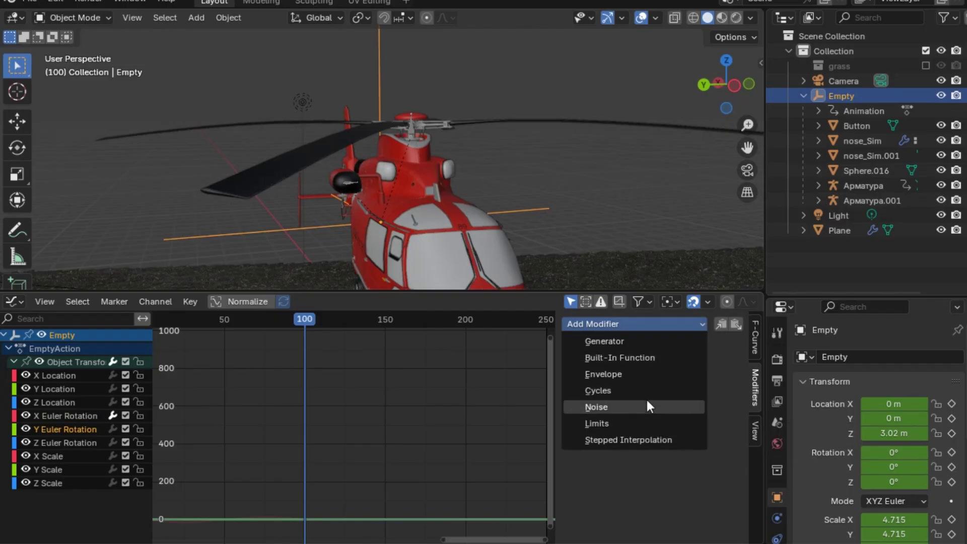
{"action": "left_click", "coordinate": [648, 401]}
{"action": "left_click", "coordinate": [669, 390]}
{"action": "type", "text": "50"}
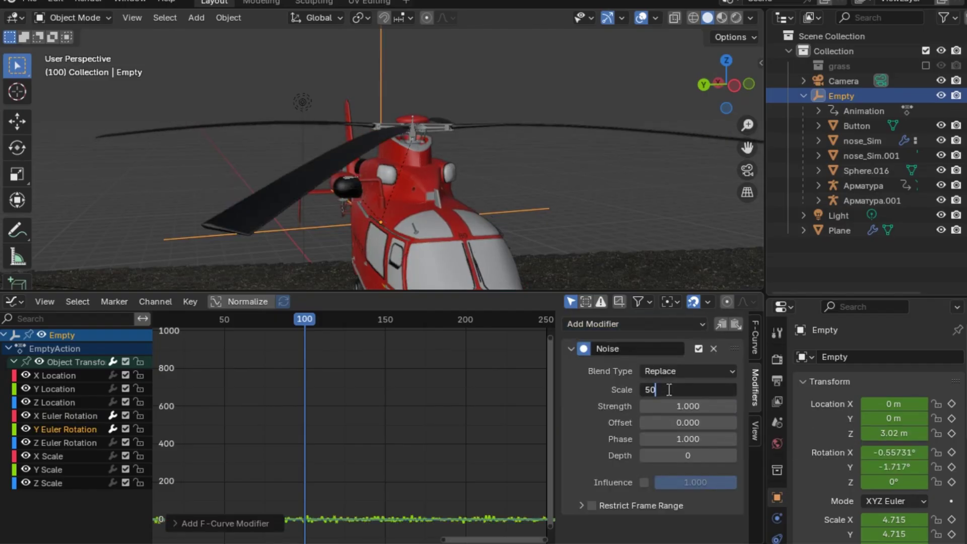
{"action": "key", "text": "Return"}
{"action": "left_click", "coordinate": [681, 407]}
{"action": "type", "text": ".2"}
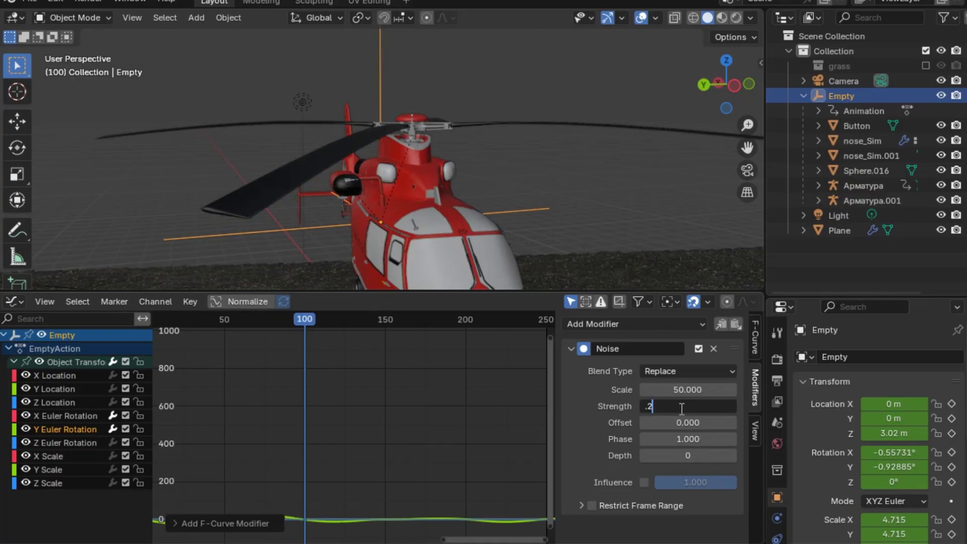
{"action": "key", "text": "Return"}
Restrict the frame range of the Y rotation's Noise modifier and set its end frame to 300
{"action": "left_click", "coordinate": [593, 505]}
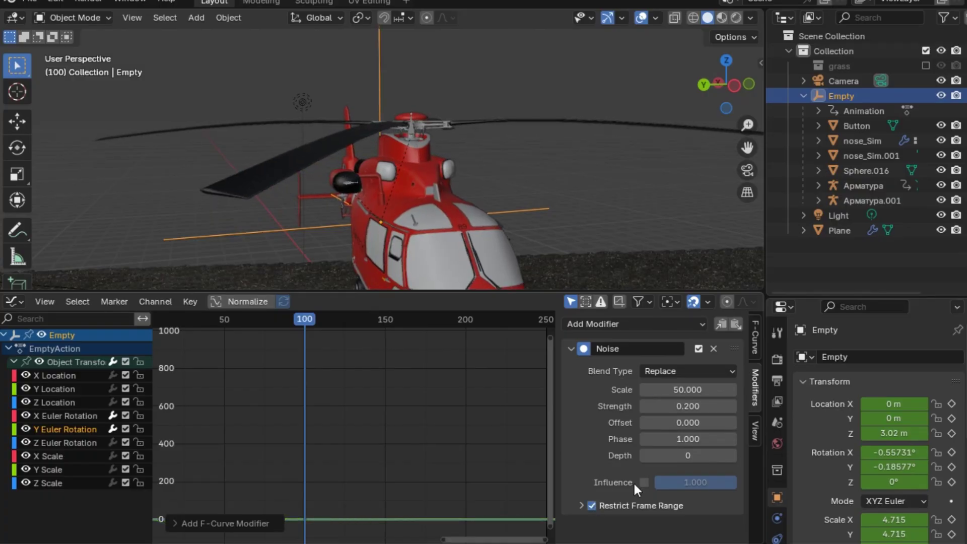
{"action": "left_click", "coordinate": [581, 506]}
{"action": "scroll", "coordinate": [746, 441], "scroll_direction": "down", "scroll_amount": 2}
{"action": "left_click", "coordinate": [694, 497]}
{"action": "type", "text": "300"}
{"action": "key", "text": "Return"}
Enlarge the 3D viewport and play back the whole helicopter's swaying motion
{"action": "left_click_drag", "start_coordinate": [205, 294], "coordinate": [205, 488]}
{"action": "left_click_drag", "start_coordinate": [748, 125], "coordinate": [726, 101]}
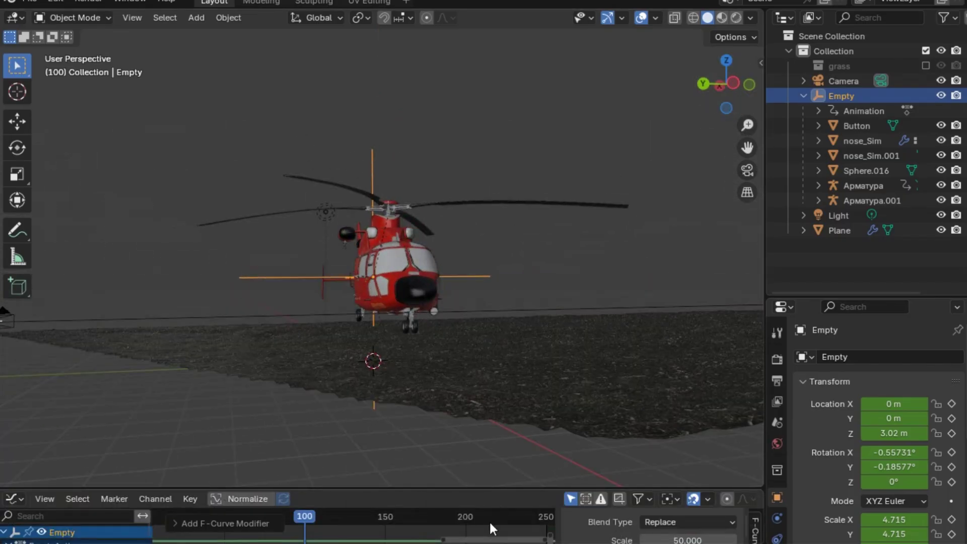
{"action": "key", "text": "space"}
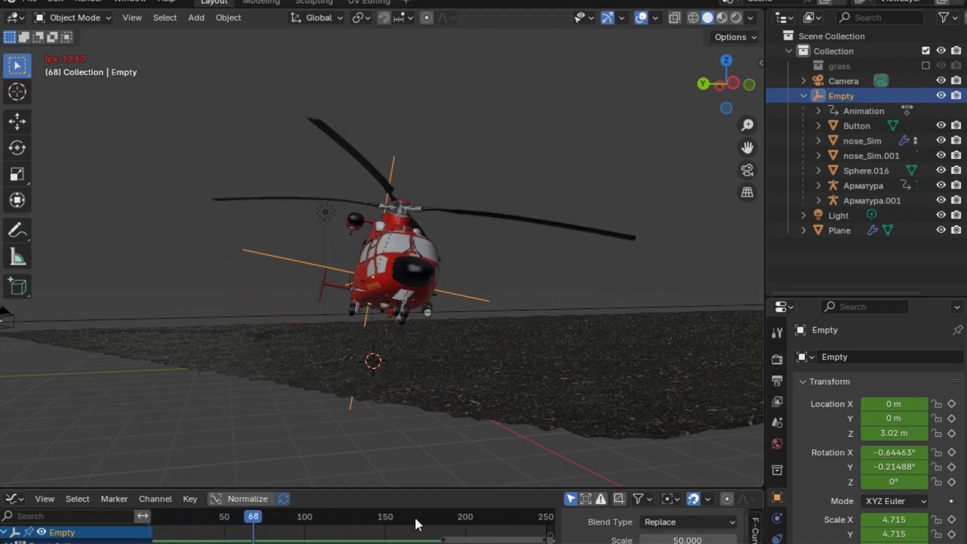
{"action": "key", "text": "space"}
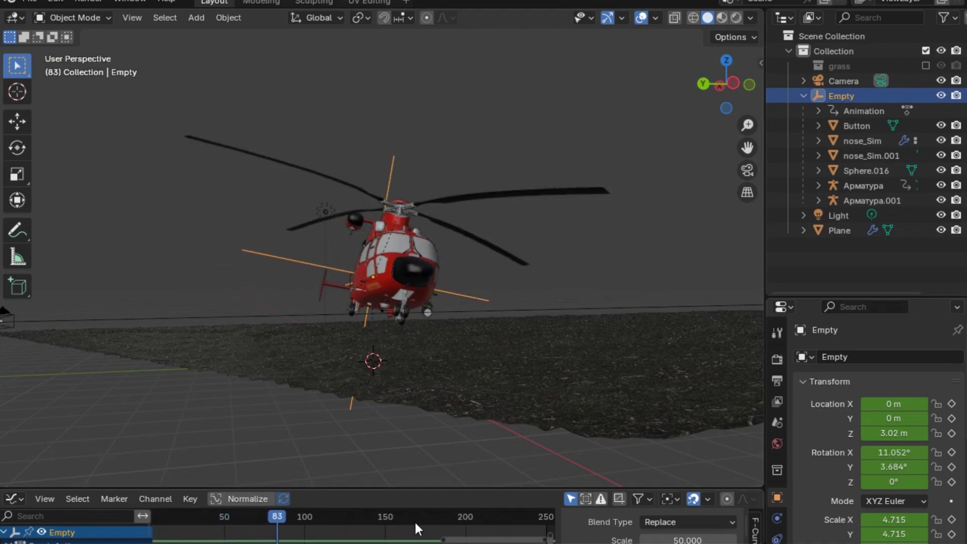
Return to frame 0 and, in the left orthographic view, add a sphere-shaped Empty at the world origin
{"action": "left_click", "coordinate": [732, 83]}
{"action": "left_click_drag", "start_coordinate": [351, 488], "coordinate": [351, 378]}
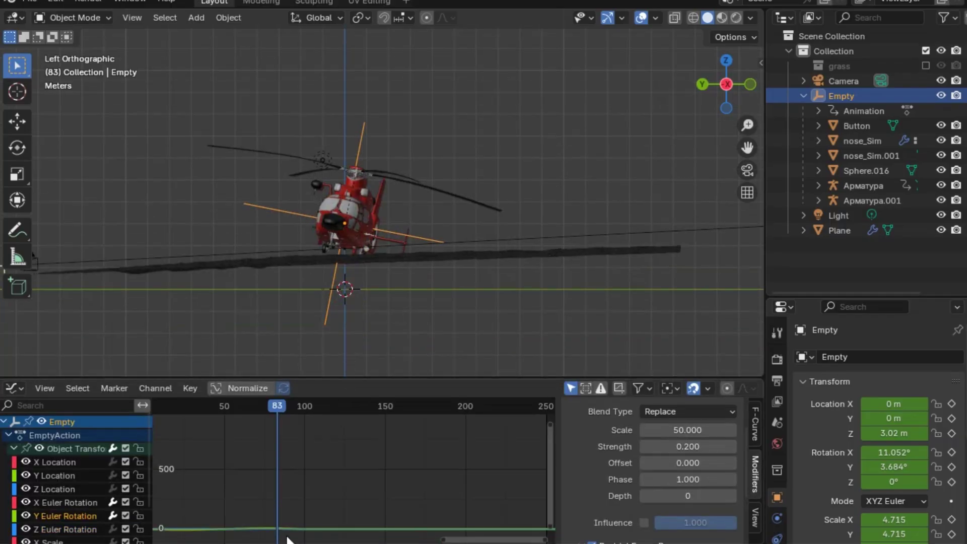
{"action": "left_click_drag", "start_coordinate": [479, 540], "coordinate": [375, 540]}
{"action": "key", "text": "shift+Left"}
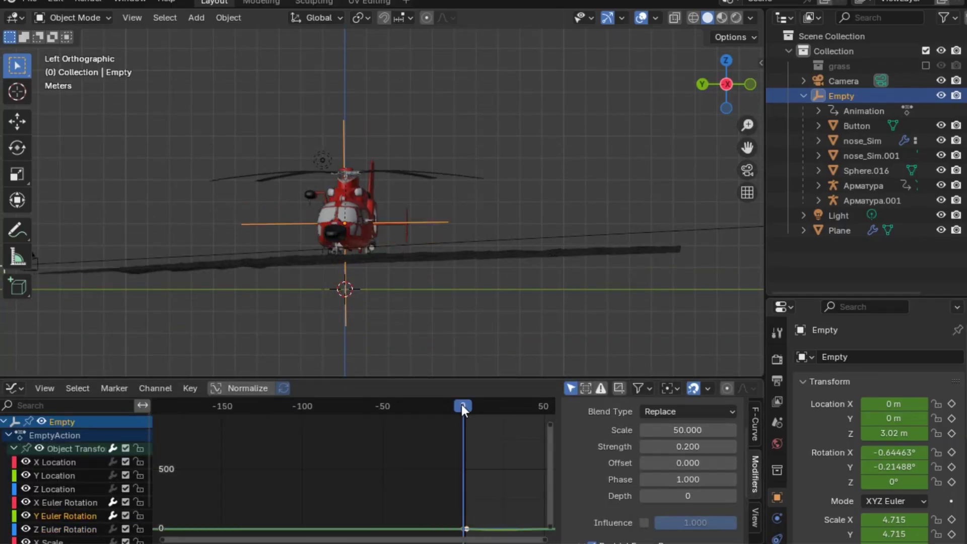
{"action": "left_click_drag", "start_coordinate": [748, 124], "coordinate": [569, 192]}
{"action": "left_click", "coordinate": [746, 137]}
{"action": "key", "text": "shift+a"}
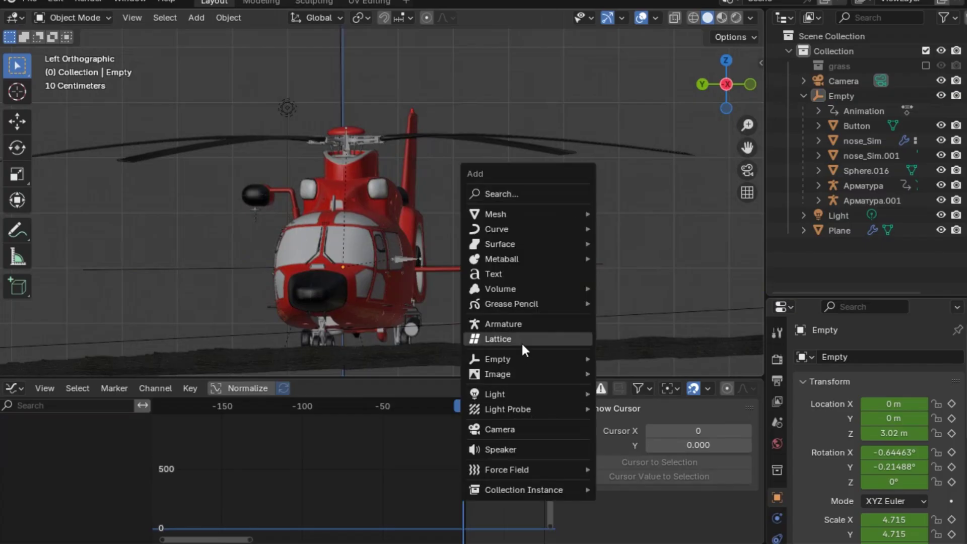
{"action": "mouse_move", "coordinate": [536, 358]}
{"action": "left_click", "coordinate": [631, 442]}
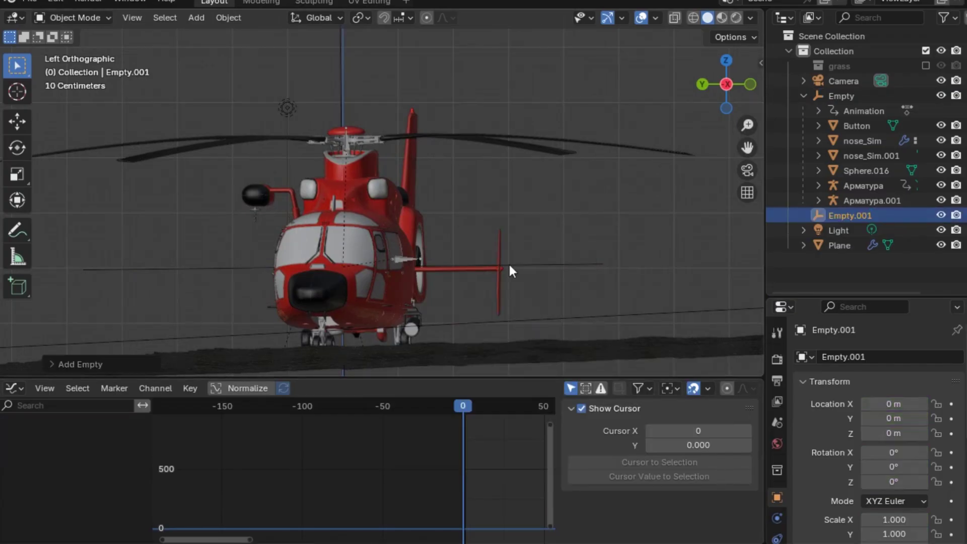
Scale the new sphere Empty uniformly up to about 2.35
{"action": "key", "text": "s"}
{"action": "left_click", "coordinate": [499, 244]}
{"action": "key", "text": "n"}
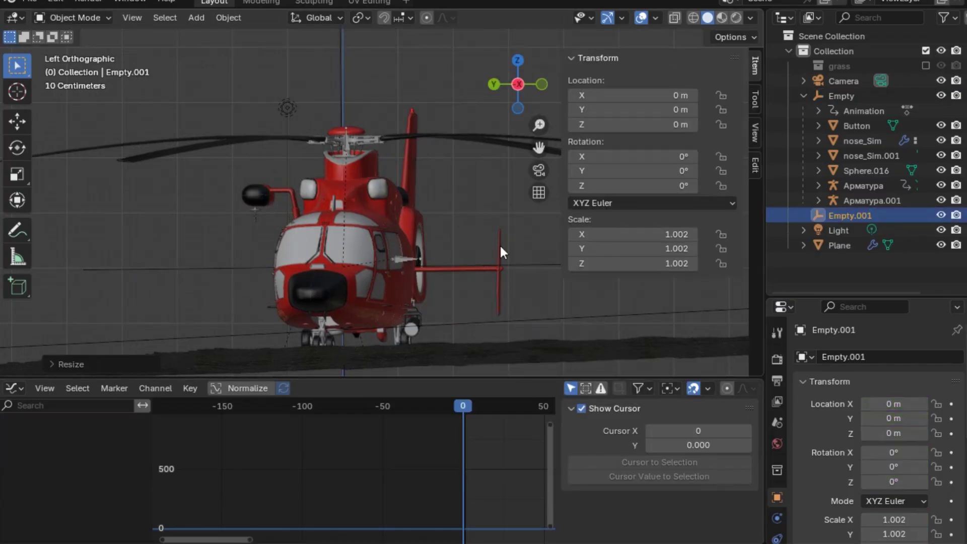
{"action": "key", "text": "s"}
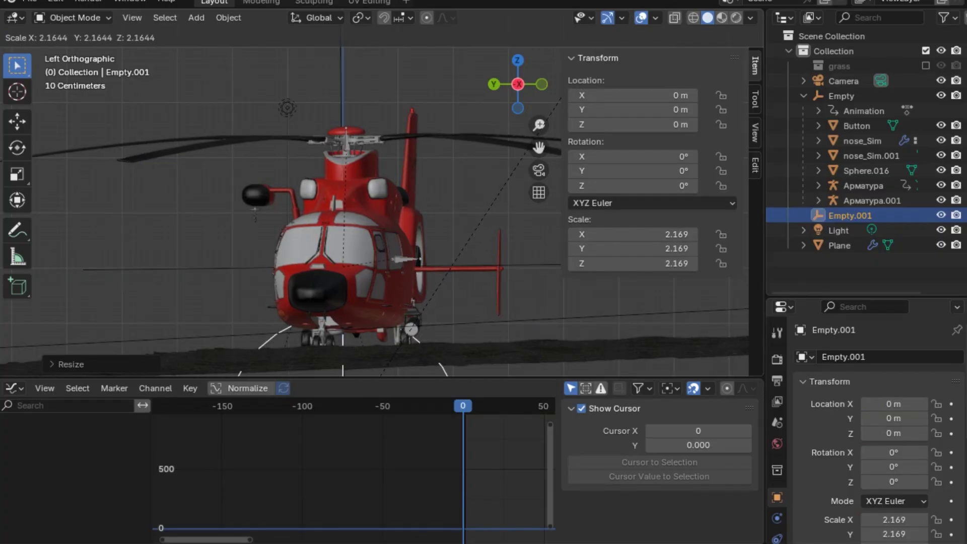
{"action": "left_click", "coordinate": [592, 47]}
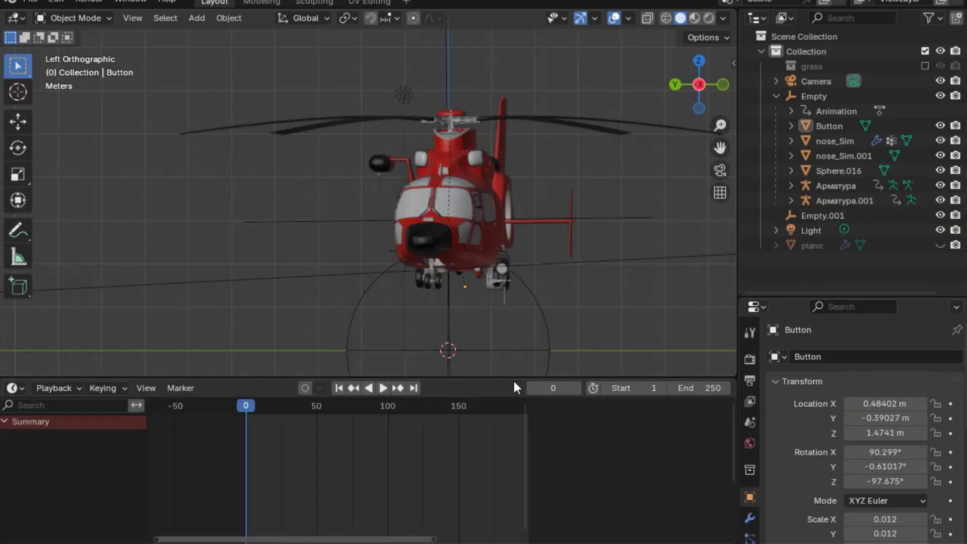
Parent the original Empty and all helicopter parts to the sphere Empty
{"action": "left_click_drag", "start_coordinate": [513, 379], "coordinate": [522, 482]}
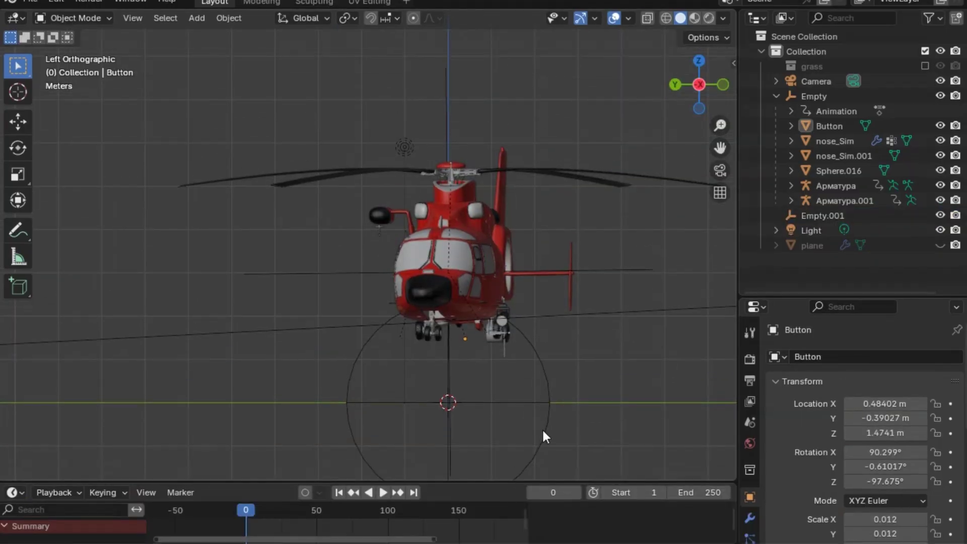
{"action": "left_click_drag", "start_coordinate": [766, 90], "coordinate": [823, 204]}
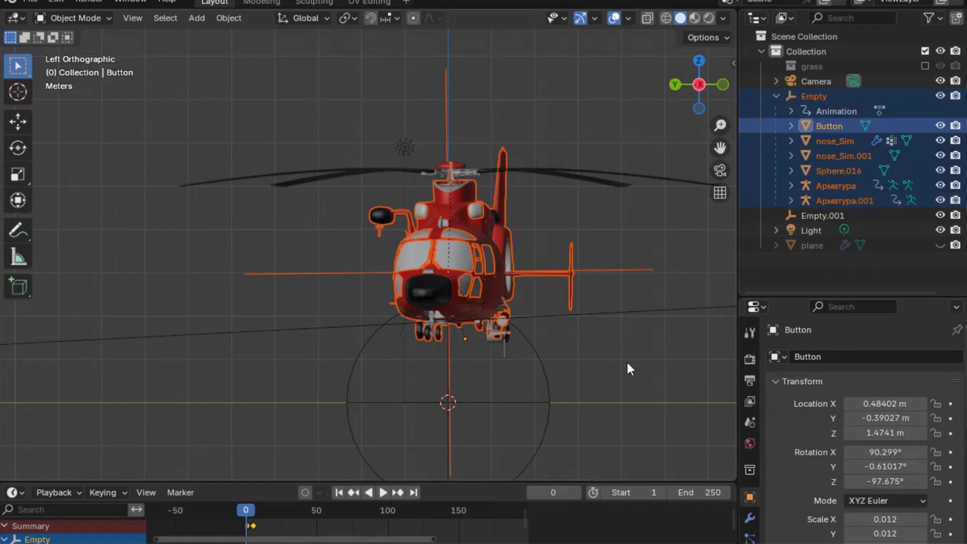
{"action": "left_click", "coordinate": [548, 383], "text": "shift"}
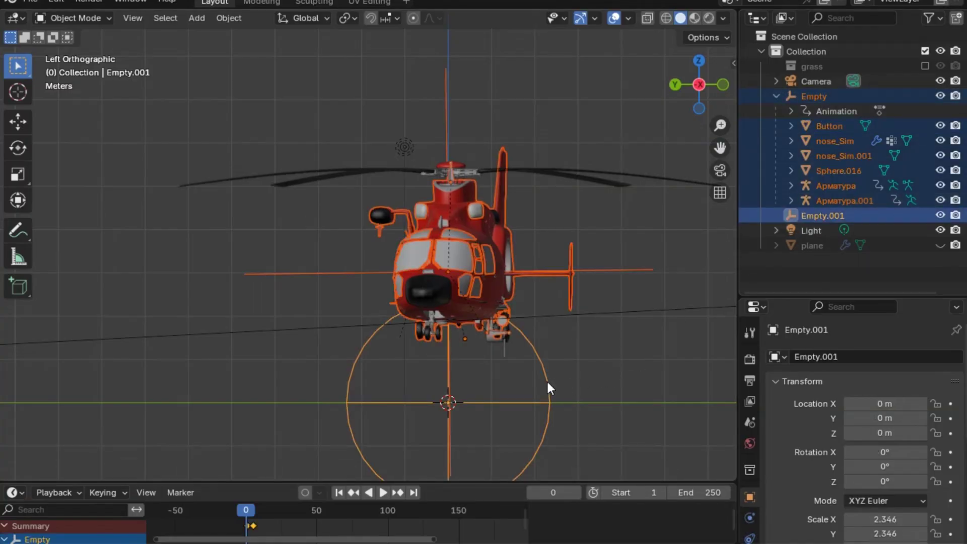
{"action": "key", "text": "ctrl+p"}
{"action": "left_click", "coordinate": [548, 383]}
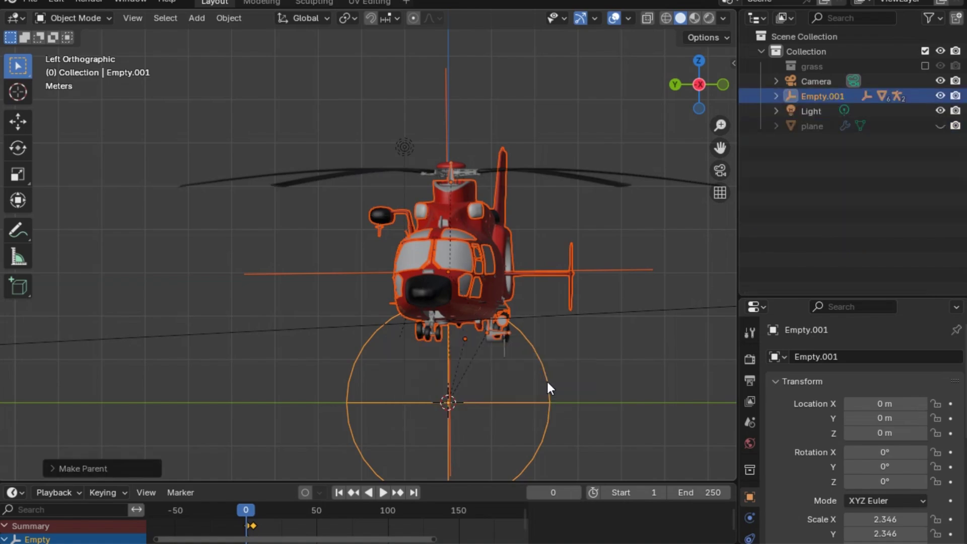
Test the parenting by rotating the sphere Empty about 14° in the left view, and undo the rotation
{"action": "left_click", "coordinate": [547, 378]}
{"action": "key", "text": "r"}
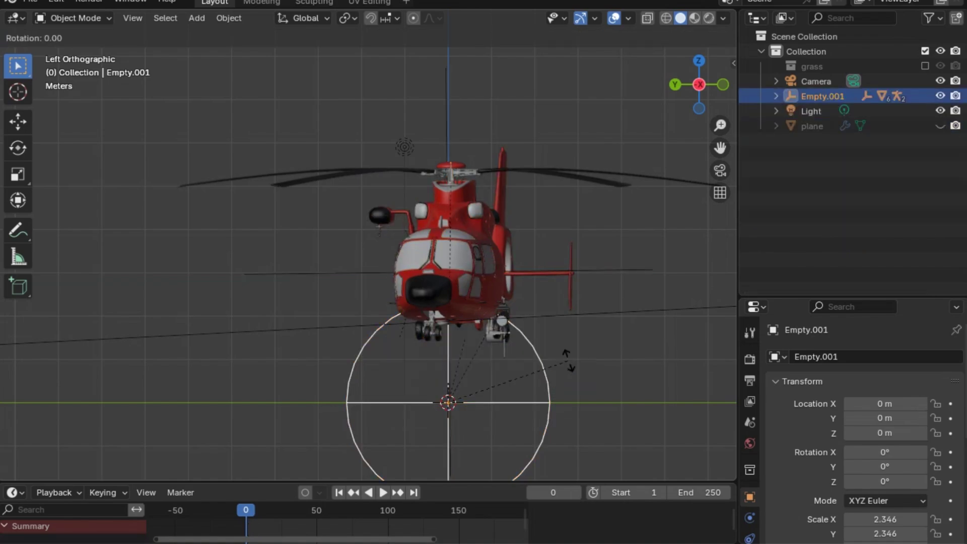
{"action": "left_click", "coordinate": [544, 340]}
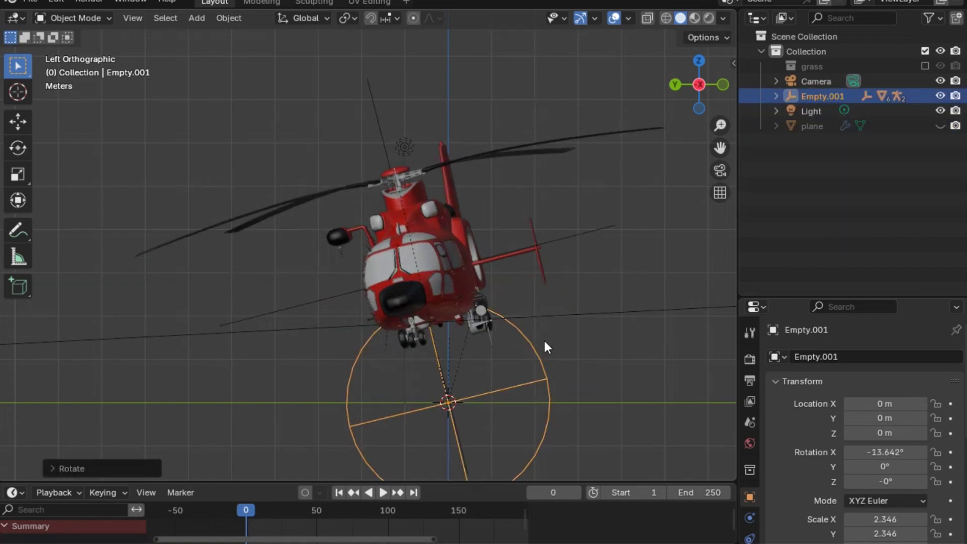
{"action": "key", "text": "ctrl+z"}
Set the sphere Empty's location to X -4.3 m, Y -39.3 m and Z -9.9 m
{"action": "left_click_drag", "start_coordinate": [444, 479], "coordinate": [443, 418]}
{"action": "key", "text": "n"}
{"action": "left_click", "coordinate": [592, 95]}
{"action": "type", "text": "-"}
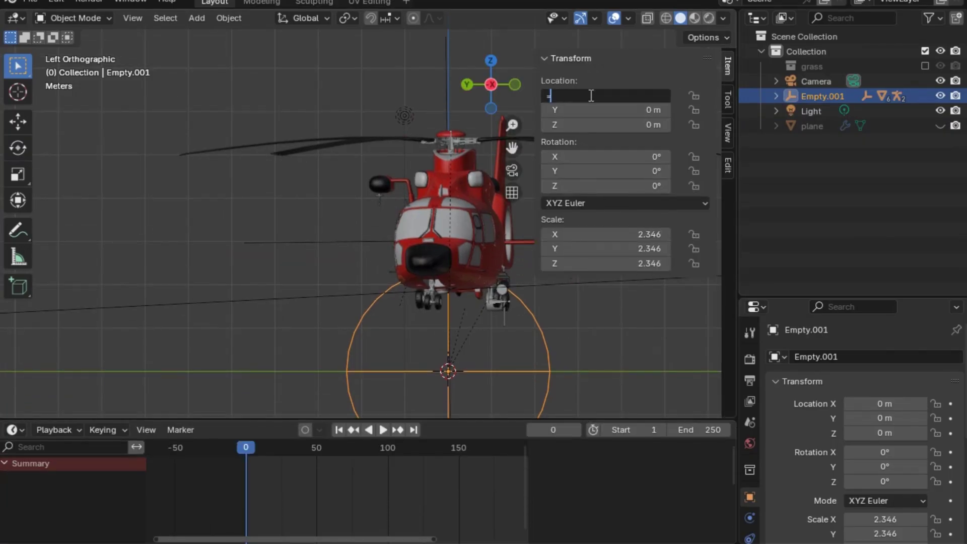
{"action": "type", "text": "4.3"}
{"action": "left_click", "coordinate": [597, 109]}
{"action": "type", "text": "-39.3"}
{"action": "key", "text": "Return"}
{"action": "left_click", "coordinate": [636, 125]}
{"action": "type", "text": "-9."}
{"action": "key", "text": "BackSpace"}
{"action": "key", "text": "BackSpace"}
{"action": "key", "text": "BackSpace"}
{"action": "type", "text": "-9.9"}
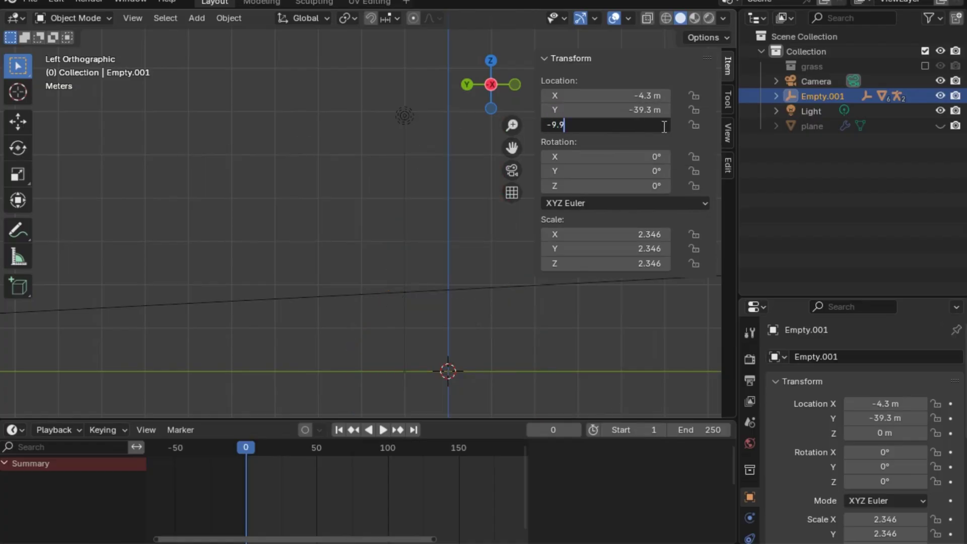
{"action": "key", "text": "Return"}
{"action": "left_click", "coordinate": [629, 157]}
{"action": "type", "text": "=23.8"}
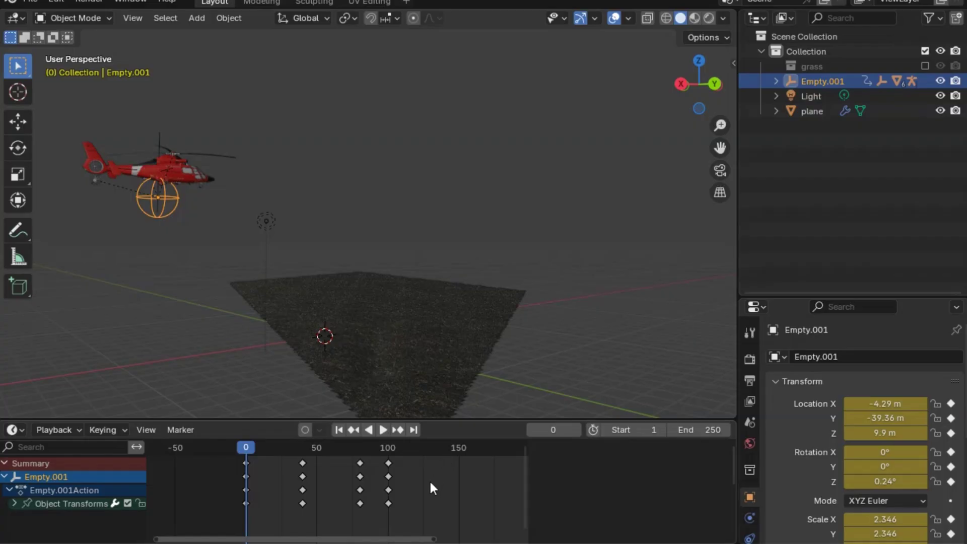
Play back the flight animation and examine the sphere Empty's transform values at frames 0 and 40
{"action": "left_click", "coordinate": [383, 430]}
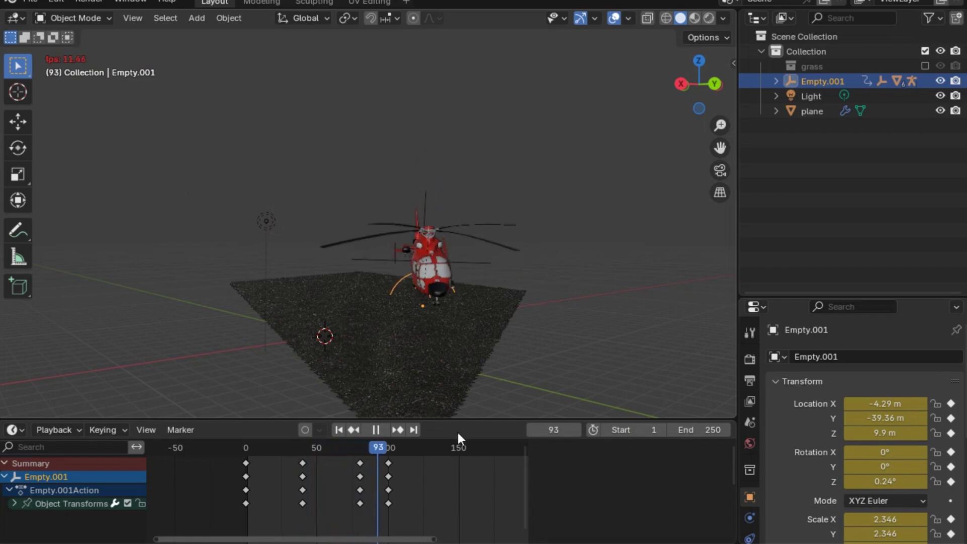
{"action": "key", "text": "space"}
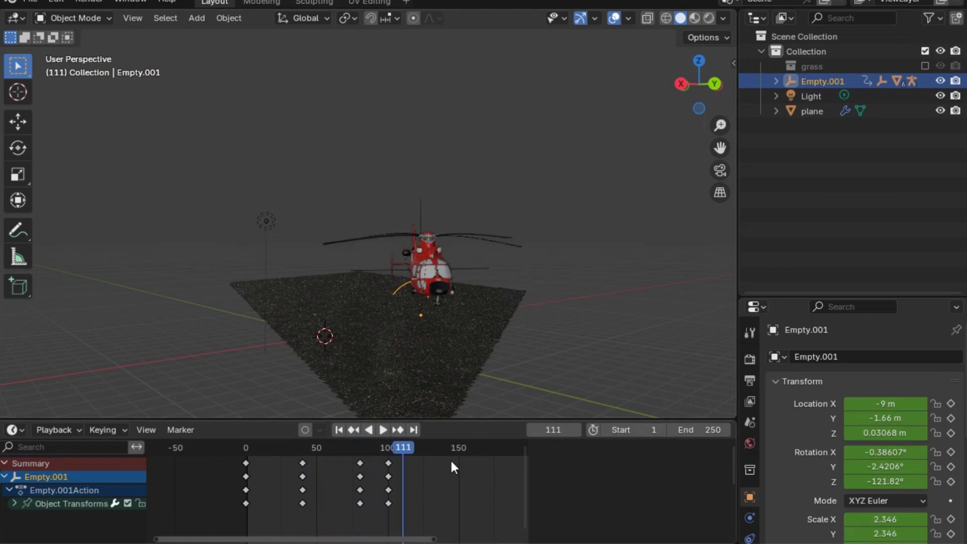
{"action": "left_click", "coordinate": [246, 451]}
{"action": "key", "text": "n"}
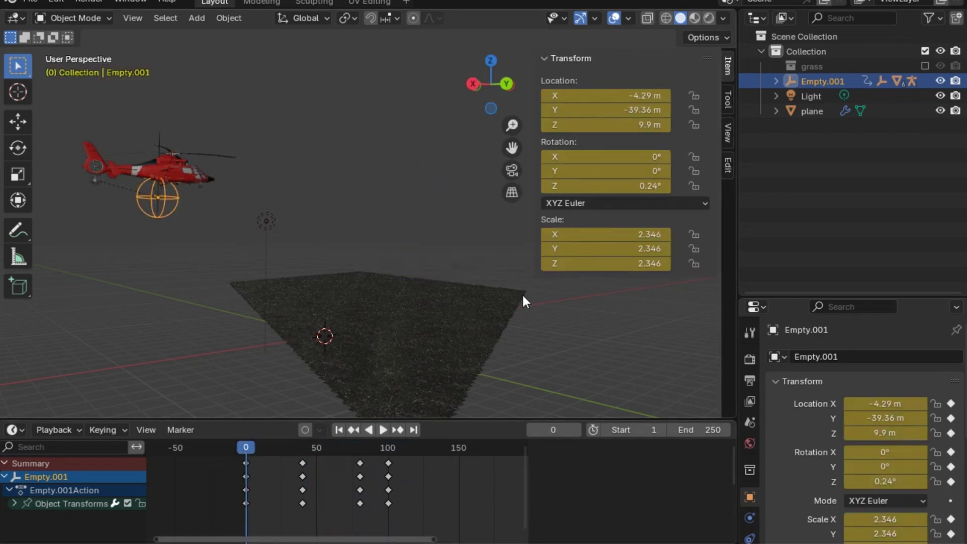
{"action": "left_click", "coordinate": [303, 457]}
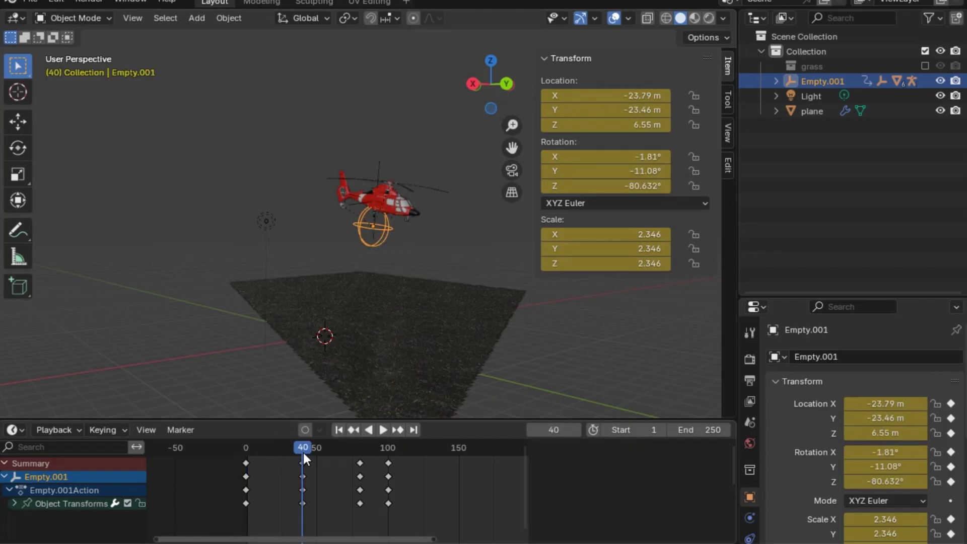
Shift the sphere Empty's keyframes at frame 81 back to about frame 80 and check the transform there
{"action": "left_click", "coordinate": [361, 452]}
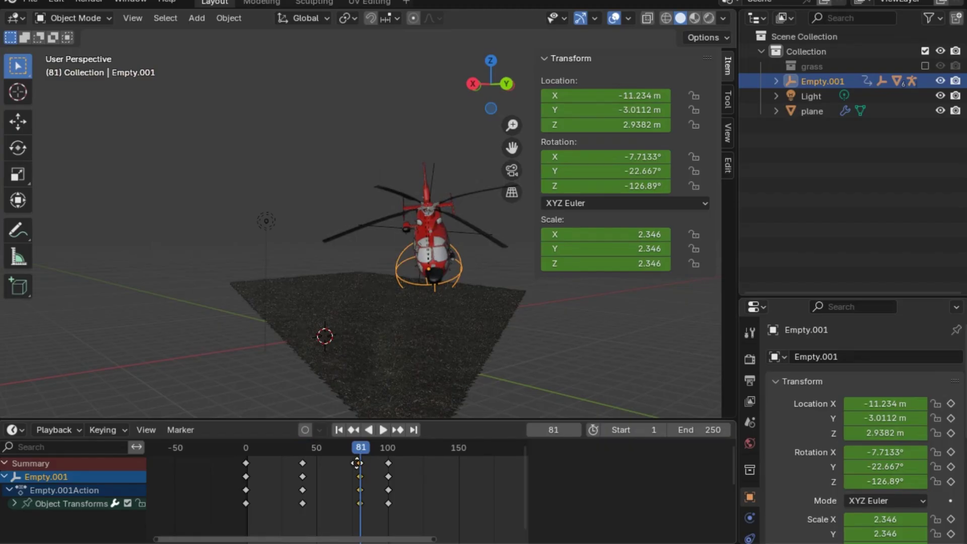
{"action": "left_click", "coordinate": [356, 452]}
{"action": "key", "text": "space"}
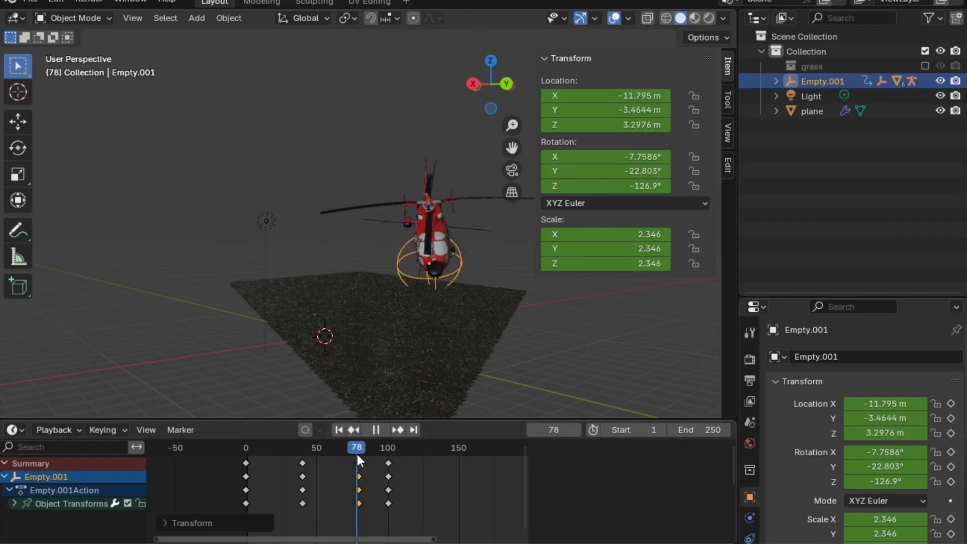
{"action": "key", "text": "space"}
{"action": "left_click", "coordinate": [359, 452]}
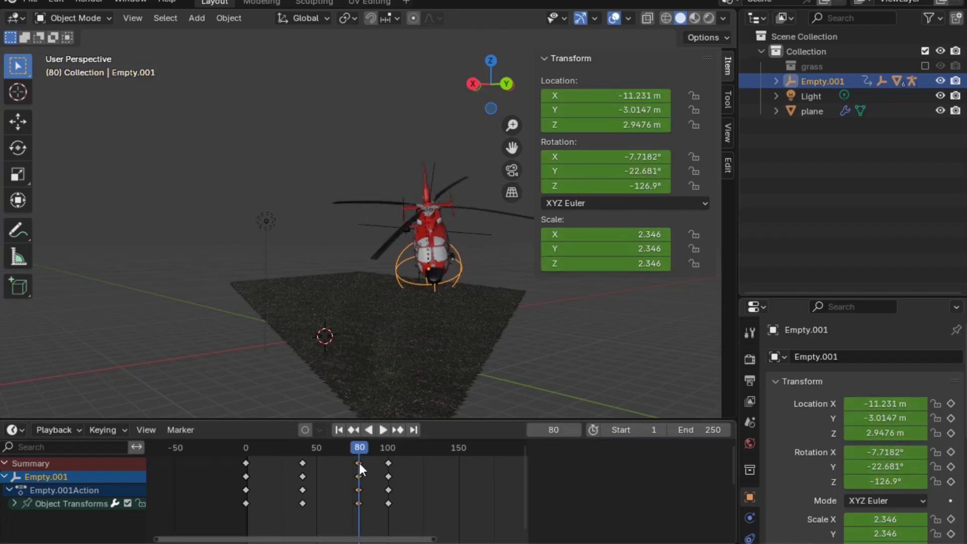
Go to frame 101, play back the flight animation and hide the transform values of the sphere Empty
{"action": "left_click", "coordinate": [387, 454]}
{"action": "key", "text": "space"}
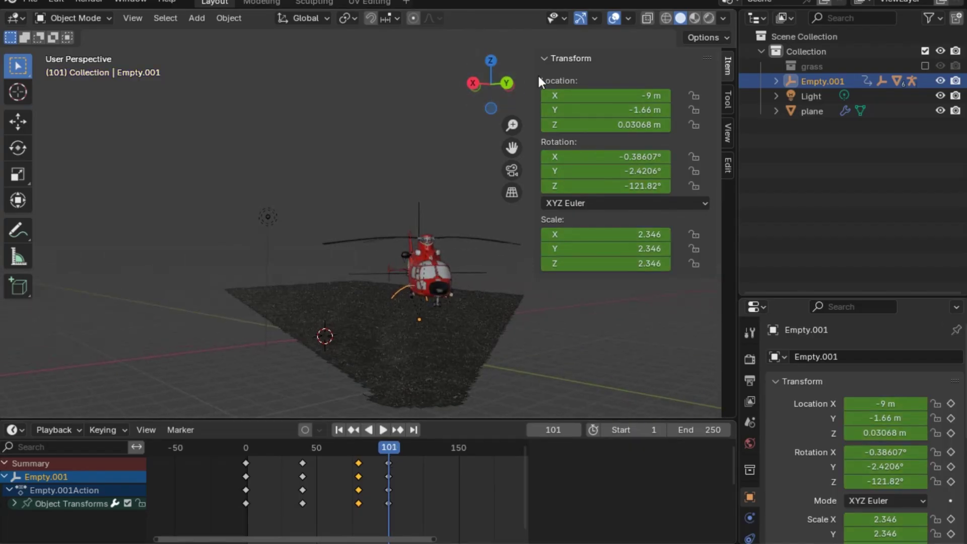
{"action": "key", "text": "n"}
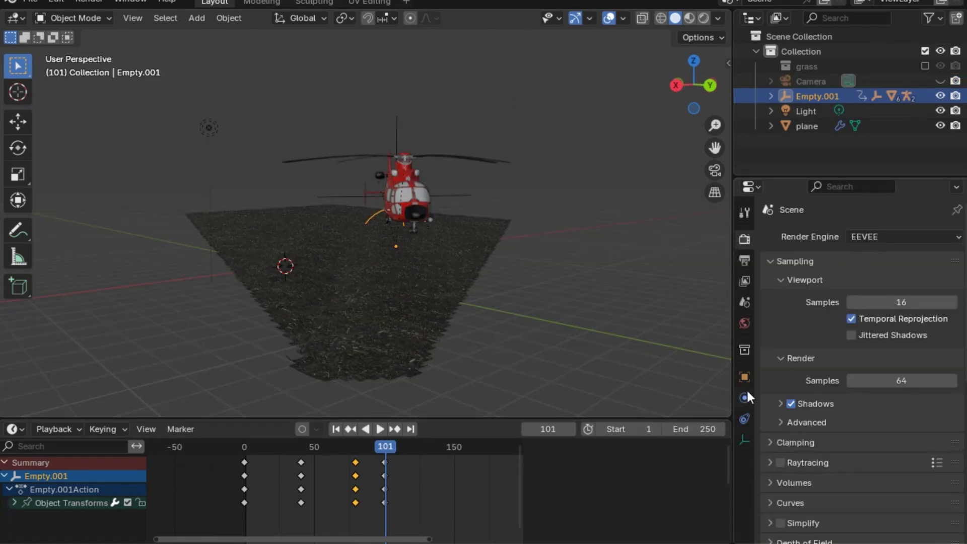
Switch the render engine to Cycles and set the render's maximum samples to 200
{"action": "left_click", "coordinate": [745, 377]}
{"action": "left_click", "coordinate": [746, 239]}
{"action": "left_click", "coordinate": [878, 238]}
{"action": "left_click", "coordinate": [882, 287]}
{"action": "left_click", "coordinate": [883, 475]}
{"action": "type", "text": "200"}
{"action": "key", "text": "Return"}
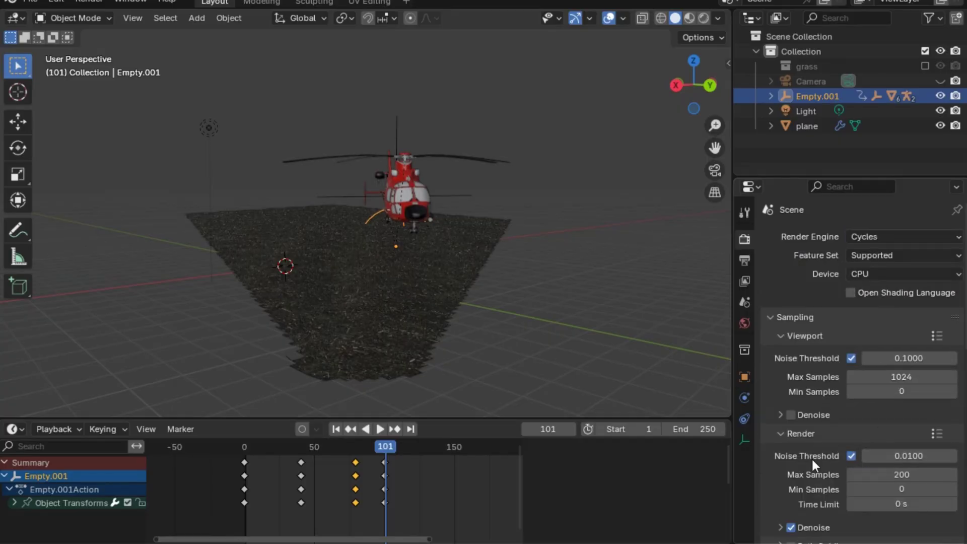
Turn off denoising for the final render and enable motion blur
{"action": "scroll", "coordinate": [790, 529], "scroll_direction": "down", "scroll_amount": 15}
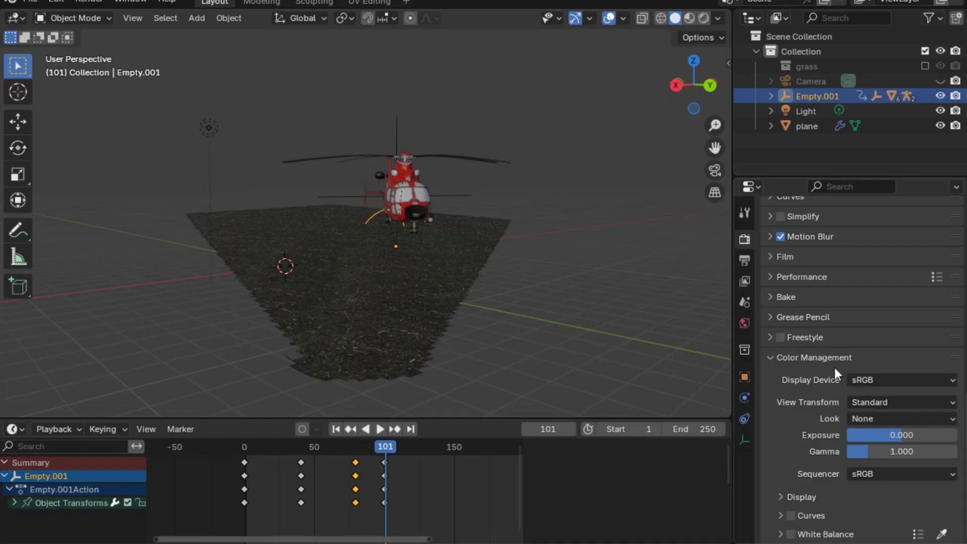
{"action": "left_click", "coordinate": [782, 361]}
{"action": "left_click", "coordinate": [785, 537]}
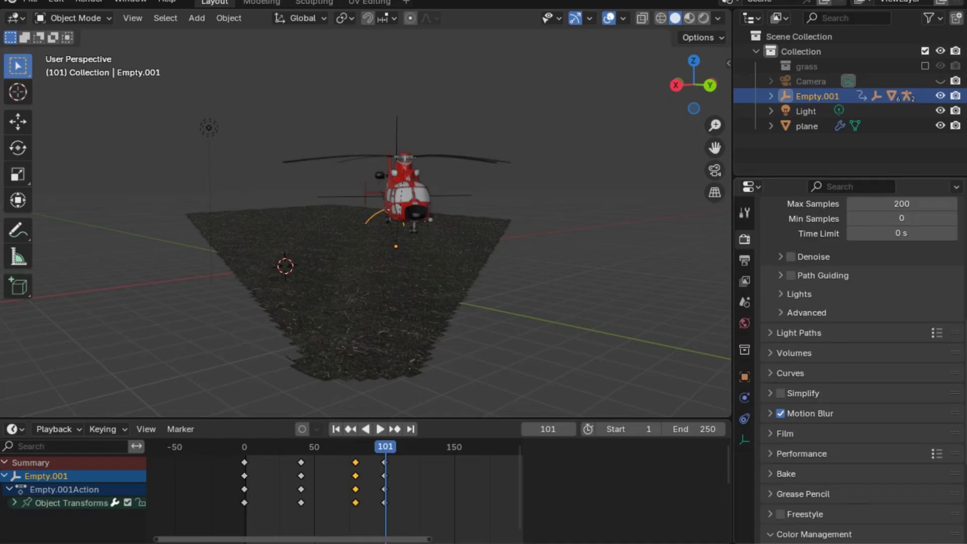
Set the color management view transform to Filmic and its look to High Contrast
{"action": "scroll", "coordinate": [920, 383], "scroll_direction": "down", "scroll_amount": 5}
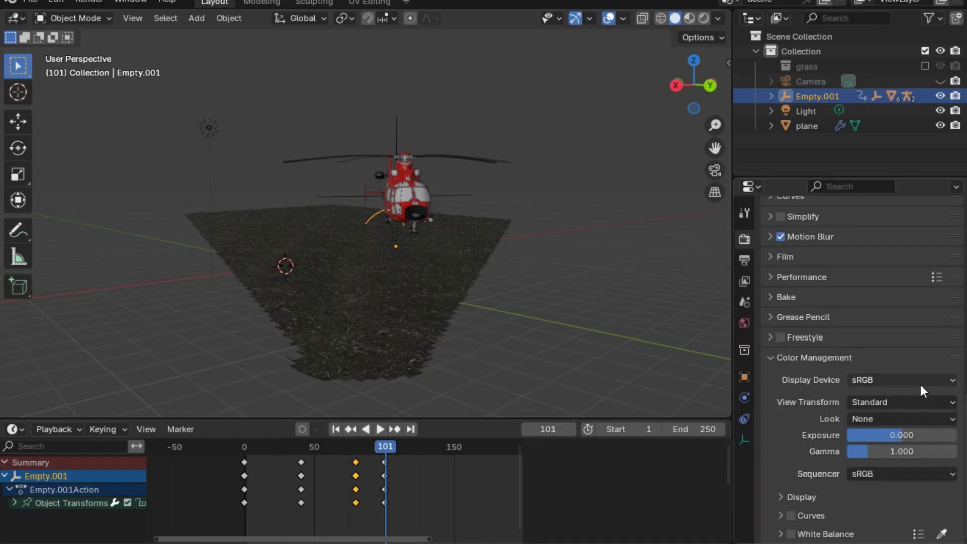
{"action": "left_click", "coordinate": [880, 400]}
{"action": "left_click", "coordinate": [869, 468]}
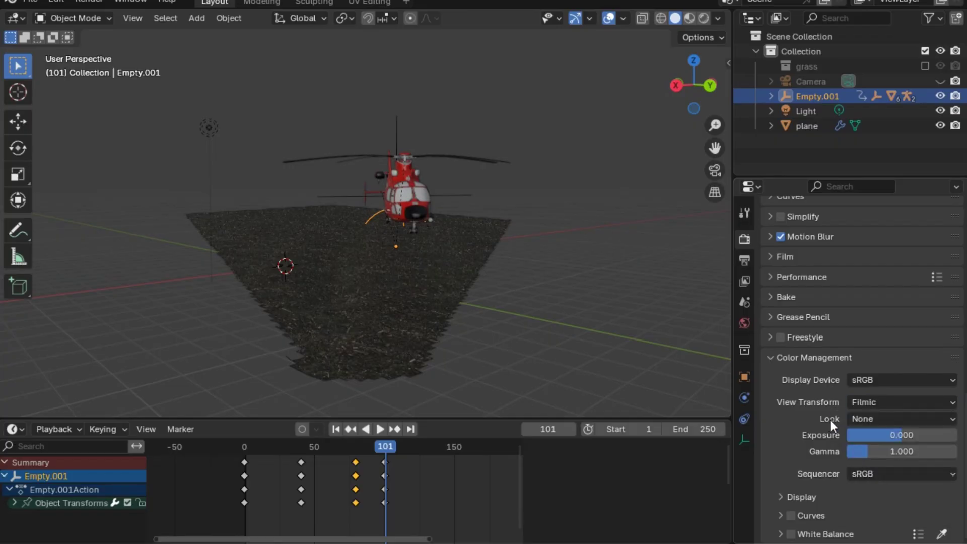
{"action": "left_click", "coordinate": [862, 420]}
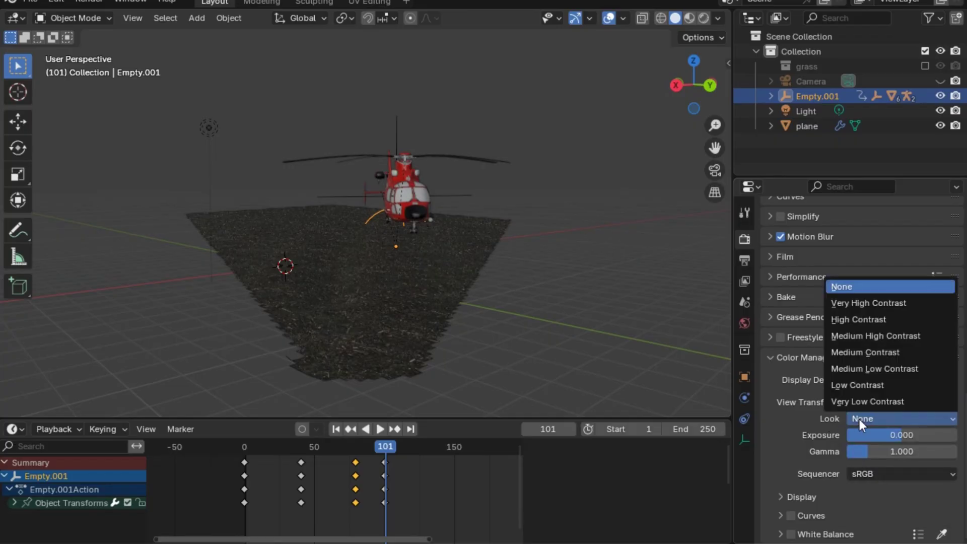
{"action": "left_click", "coordinate": [871, 317]}
Set the vertical output resolution to 800 px
{"action": "left_click", "coordinate": [745, 260]}
{"action": "scroll", "coordinate": [881, 282], "scroll_direction": "up", "scroll_amount": 8}
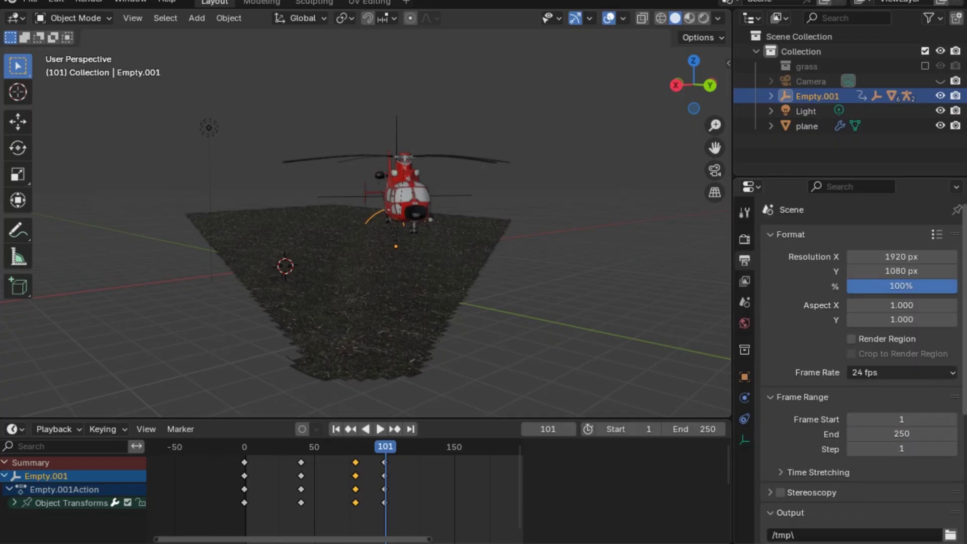
{"action": "left_click", "coordinate": [898, 272]}
{"action": "type", "text": "800"}
{"action": "key", "text": "Return"}
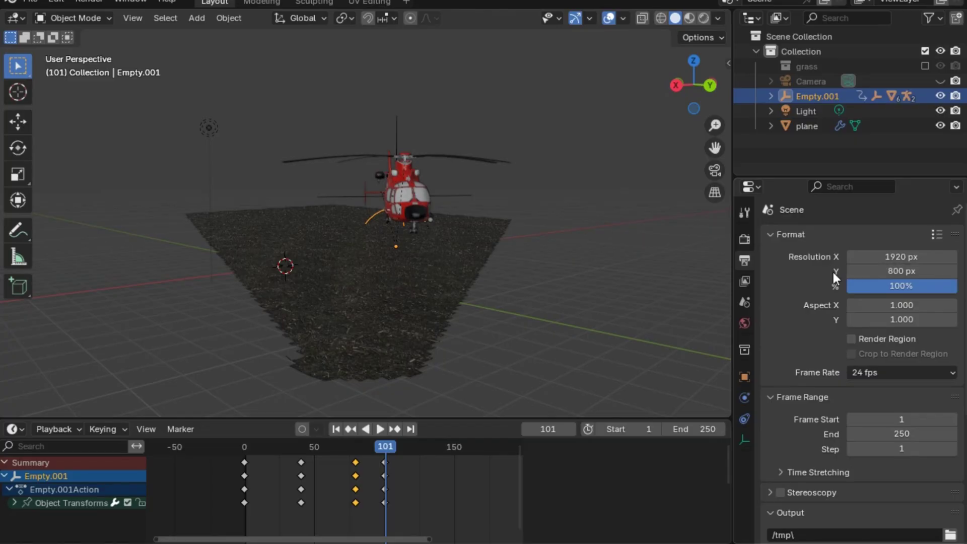
Unhide the camera, look through it and move the timeline to frame 103
{"action": "left_click", "coordinate": [940, 81]}
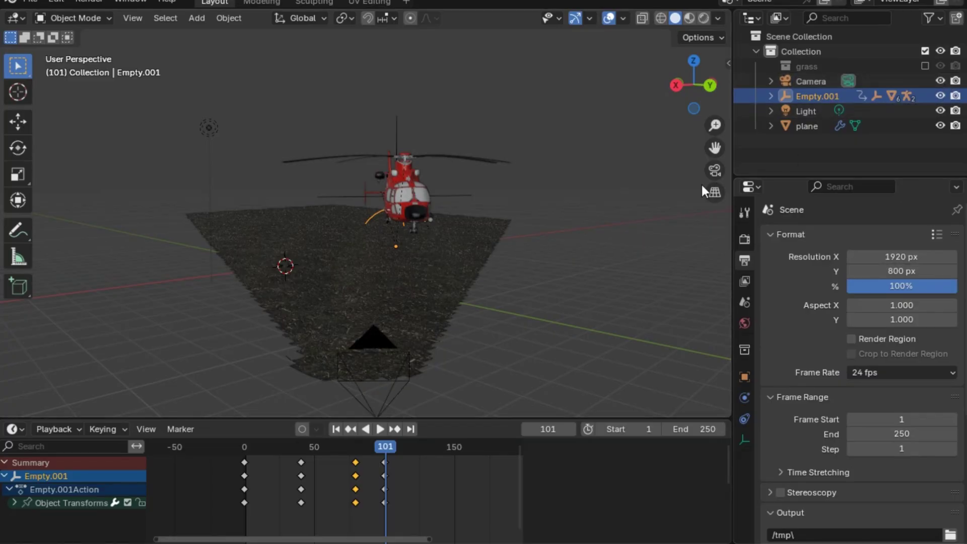
{"action": "left_click", "coordinate": [713, 174]}
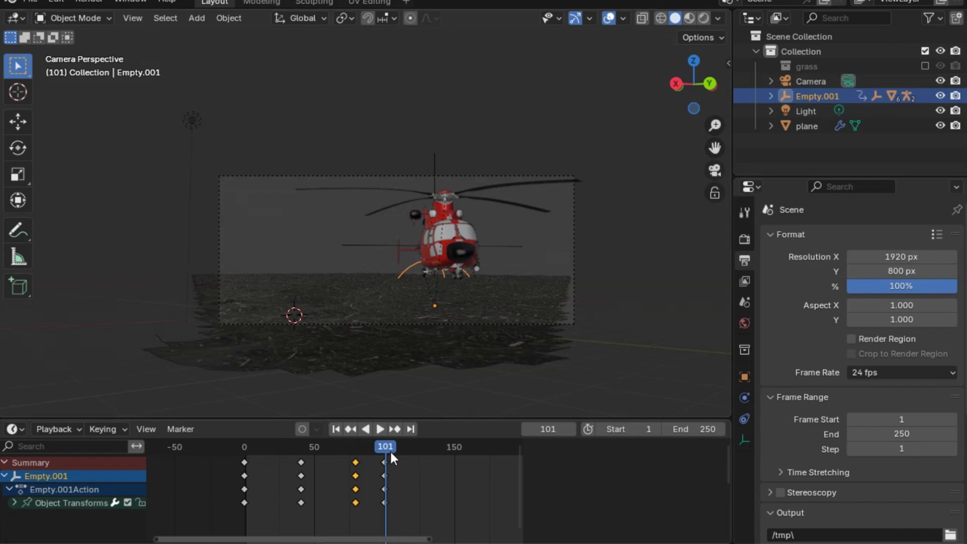
{"action": "left_click_drag", "start_coordinate": [388, 447], "coordinate": [388, 479]}
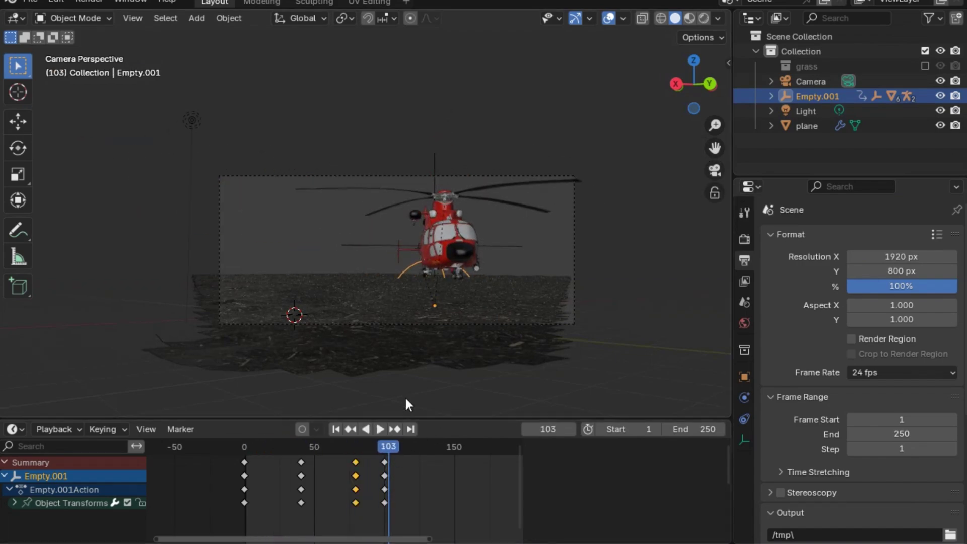
Add a hair particle system with advanced settings to the ground plane and set its number to 5000
{"action": "left_click", "coordinate": [412, 344]}
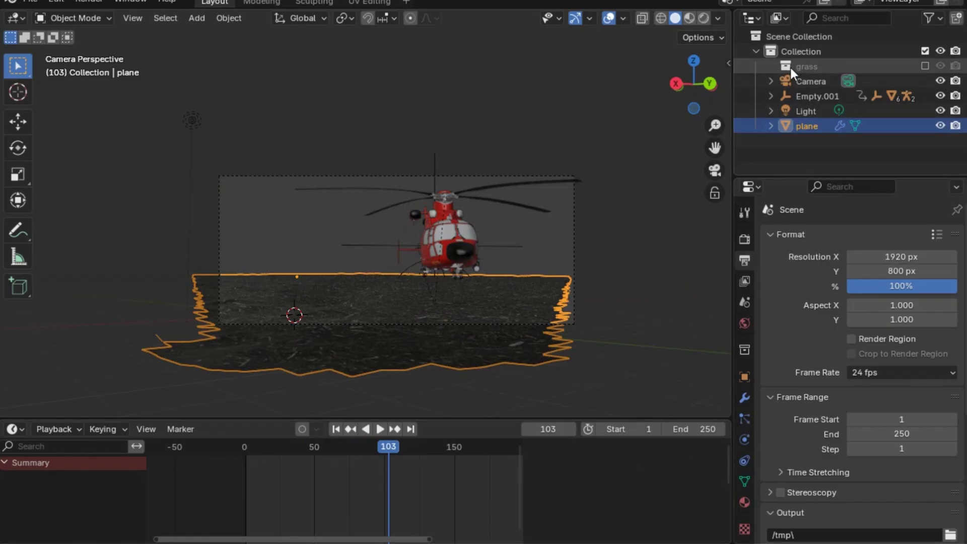
{"action": "left_click", "coordinate": [745, 420]}
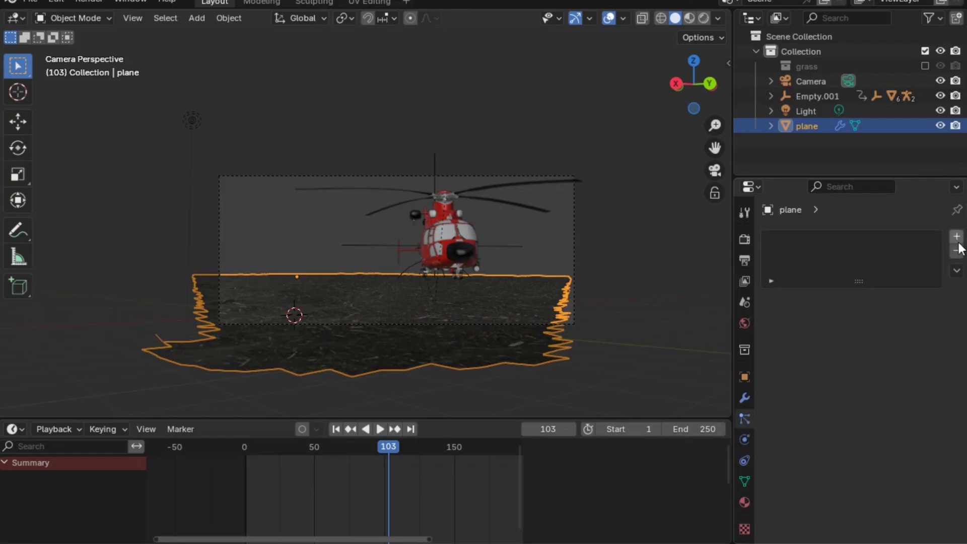
{"action": "left_click", "coordinate": [957, 237]}
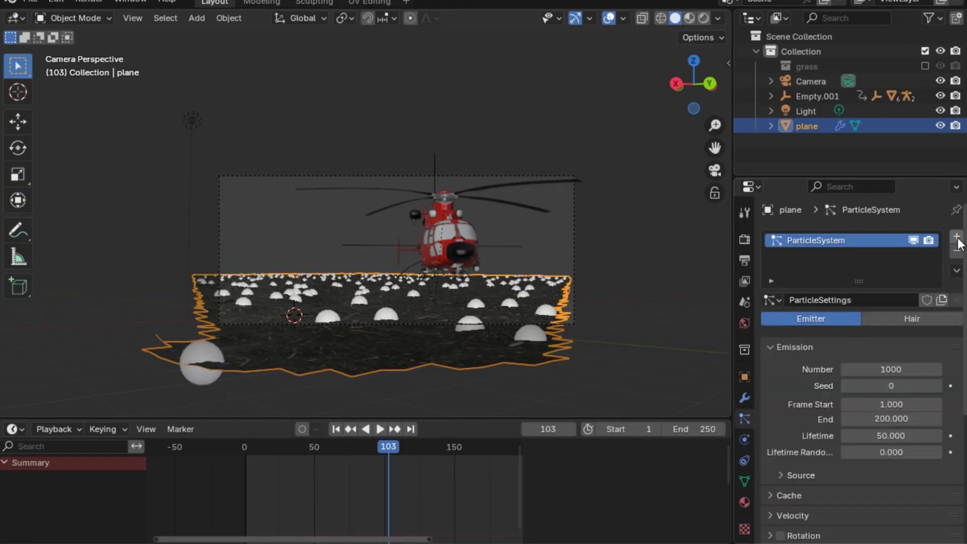
{"action": "left_click", "coordinate": [887, 322]}
{"action": "left_click", "coordinate": [872, 338]}
{"action": "left_click", "coordinate": [884, 384]}
{"action": "type", "text": "5000"}
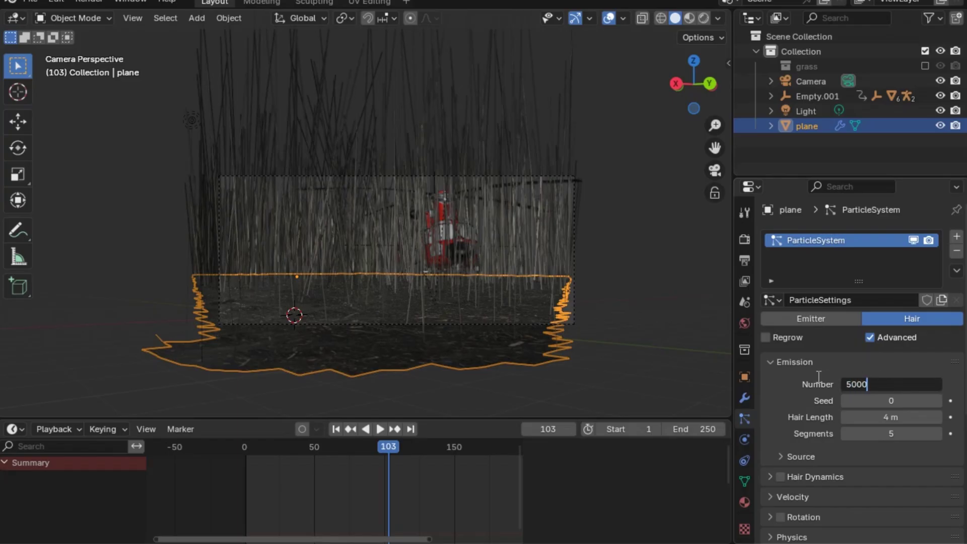
{"action": "key", "text": "Return"}
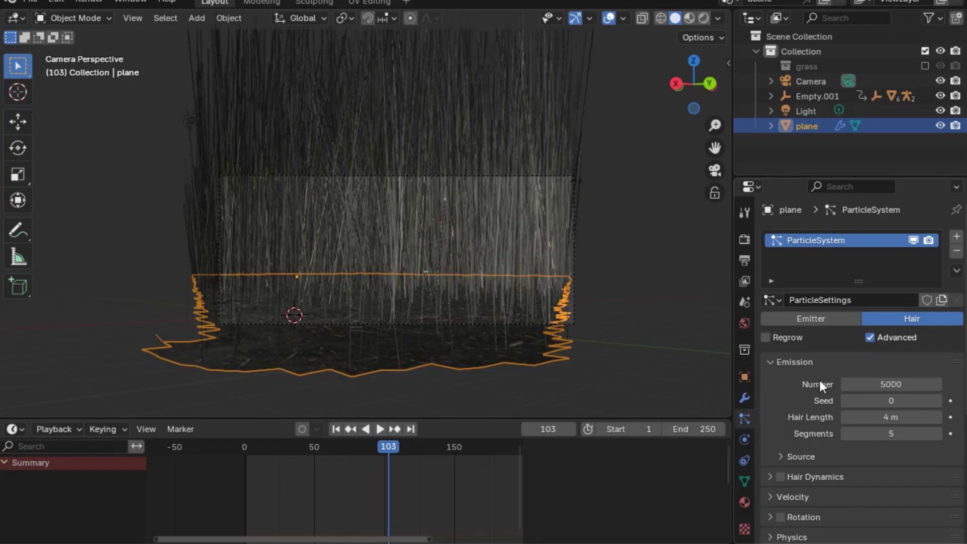
Set the ground plane's particle seed to 50 and the hair length to 1.7 m
{"action": "left_click", "coordinate": [884, 402]}
{"action": "type", "text": "50"}
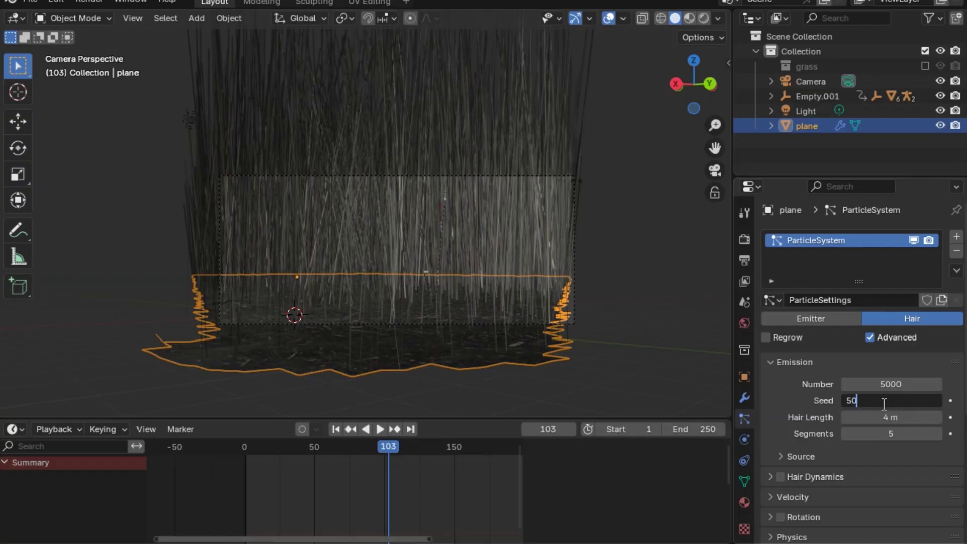
{"action": "key", "text": "Return"}
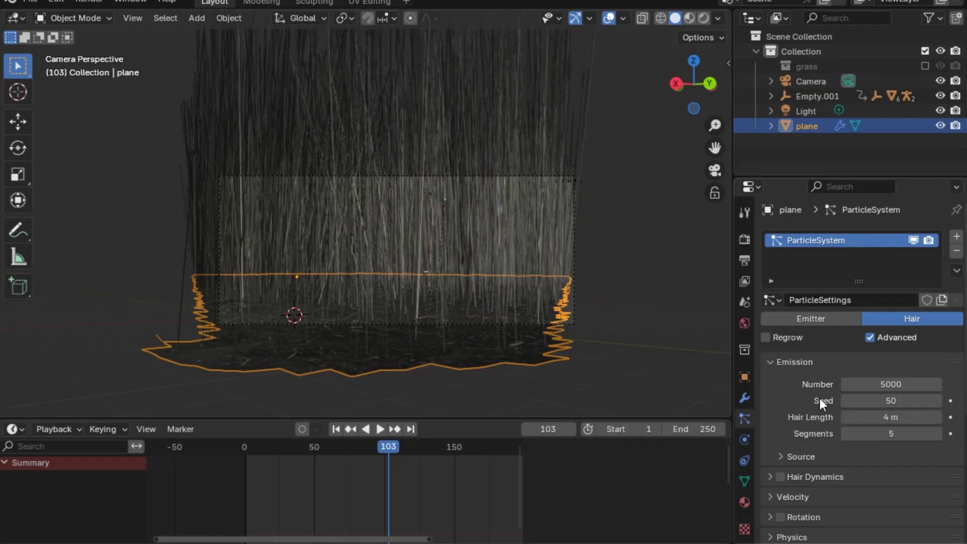
{"action": "left_click", "coordinate": [876, 418]}
{"action": "type", "text": "1"}
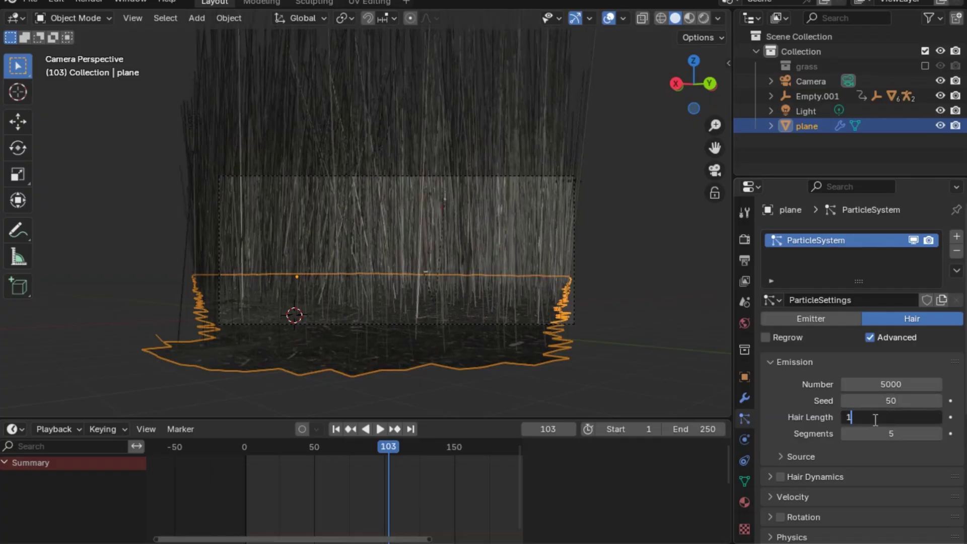
{"action": "type", "text": ".7"}
{"action": "key", "text": "Return"}
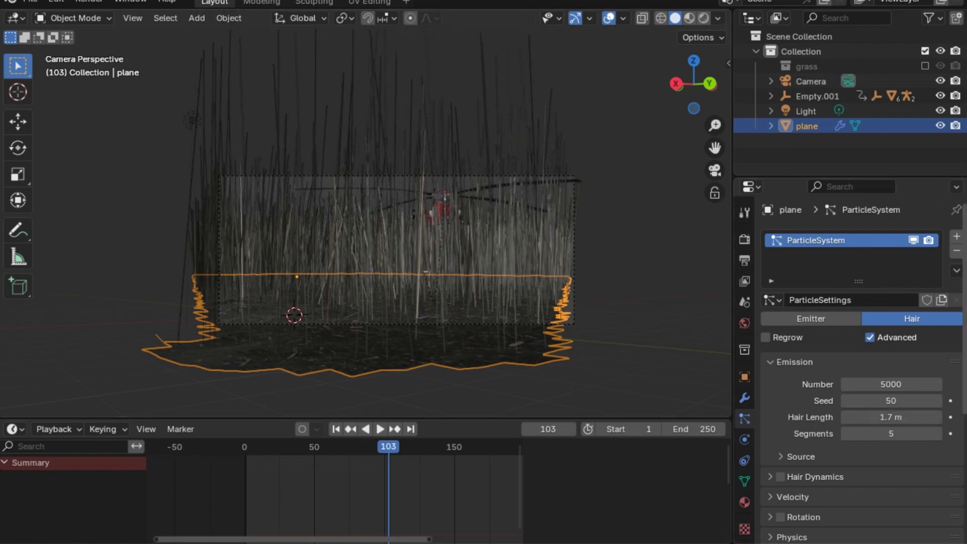
Render the ground plane's hair as a collection using the grass collection, and hide the viewport overlays
{"action": "scroll", "coordinate": [763, 359], "scroll_direction": "down", "scroll_amount": 8}
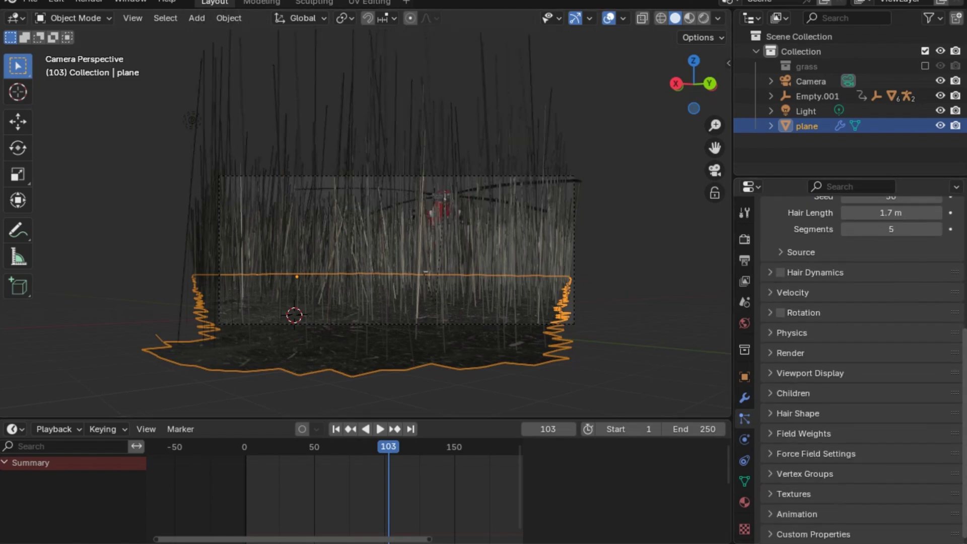
{"action": "left_click", "coordinate": [772, 353]}
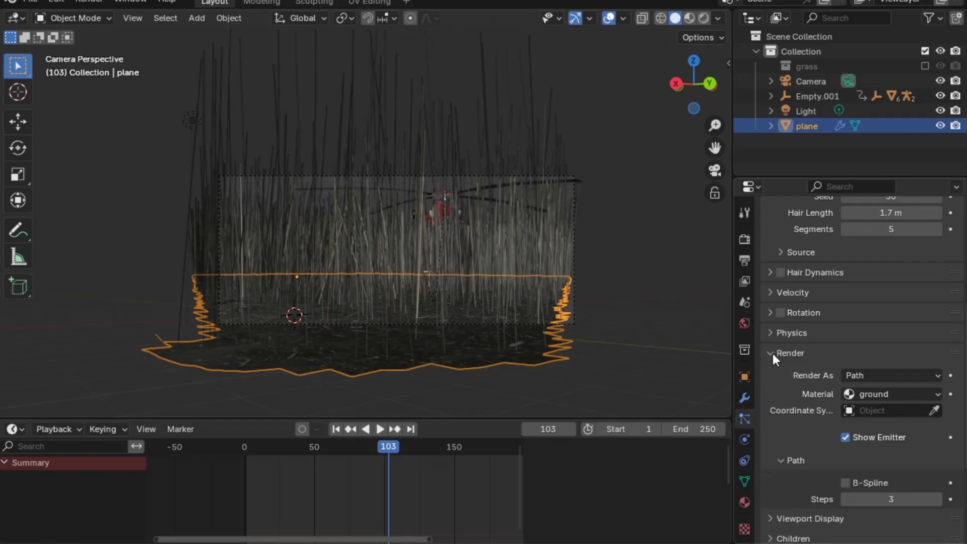
{"action": "left_click", "coordinate": [872, 376]}
{"action": "left_click", "coordinate": [871, 441]}
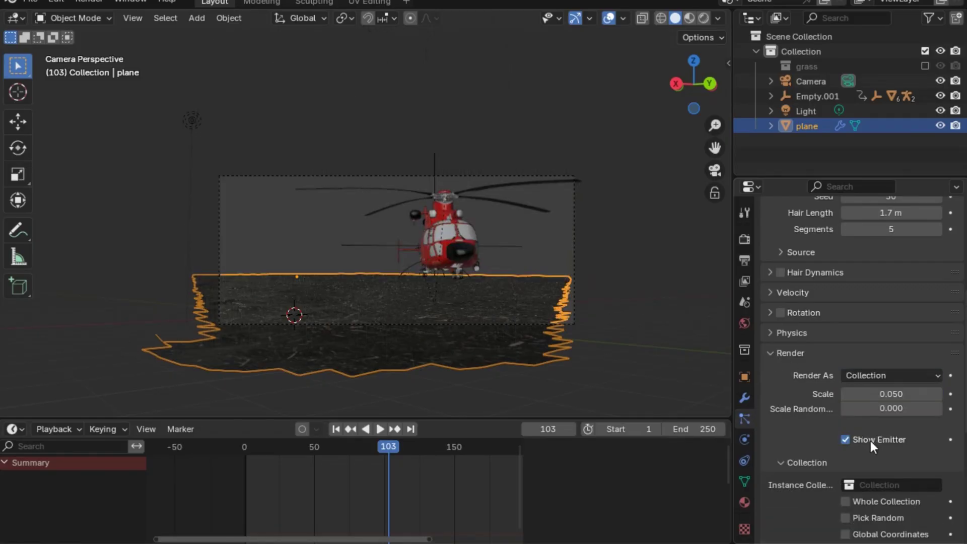
{"action": "scroll", "coordinate": [922, 410], "scroll_direction": "down", "scroll_amount": 4}
{"action": "left_click", "coordinate": [862, 382]}
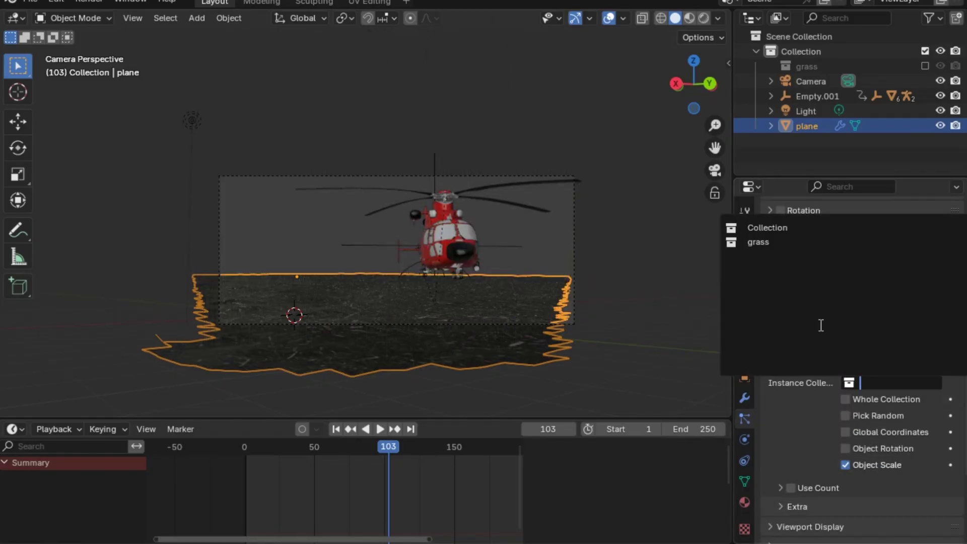
{"action": "left_click", "coordinate": [775, 242]}
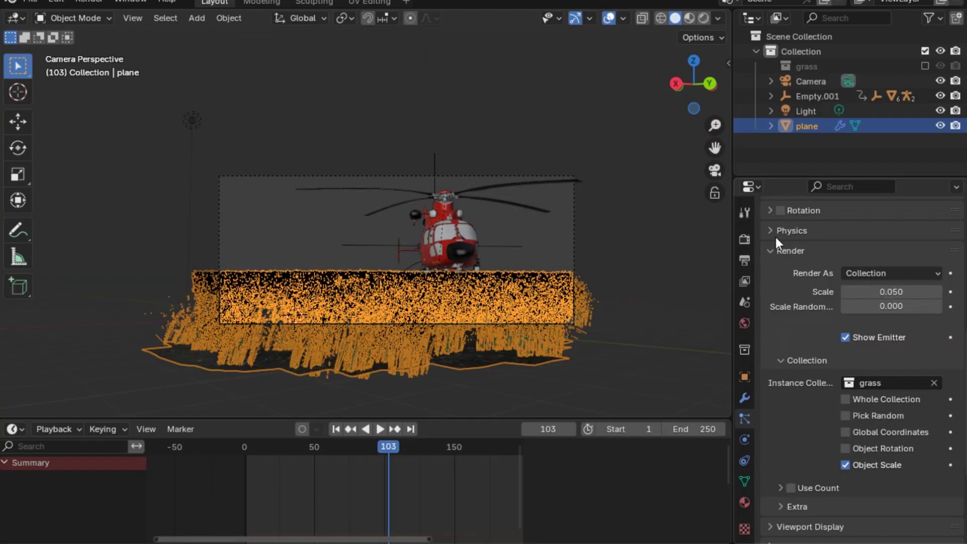
{"action": "left_click", "coordinate": [610, 19]}
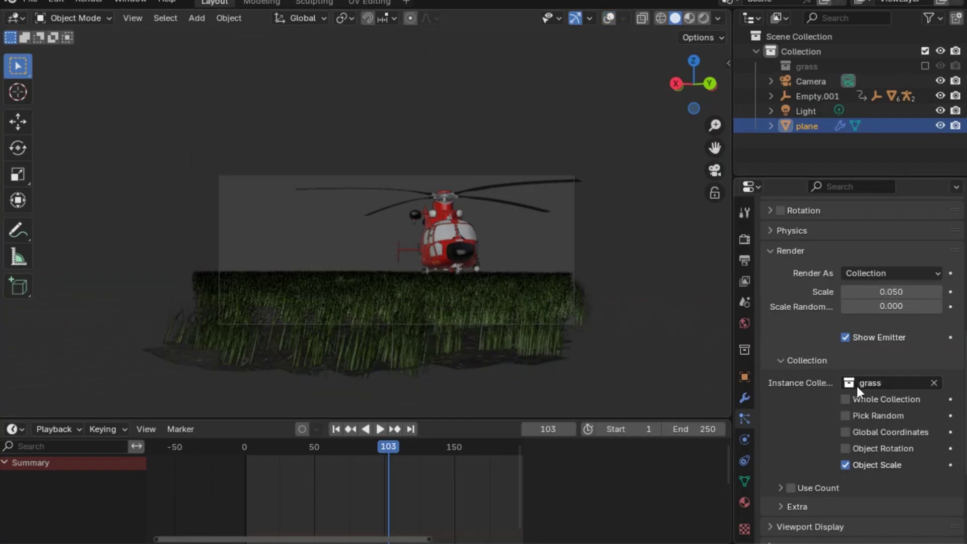
Reduce the number of grass particles on the ground plane to 100
{"action": "left_click_drag", "start_coordinate": [964, 385], "coordinate": [957, 253]}
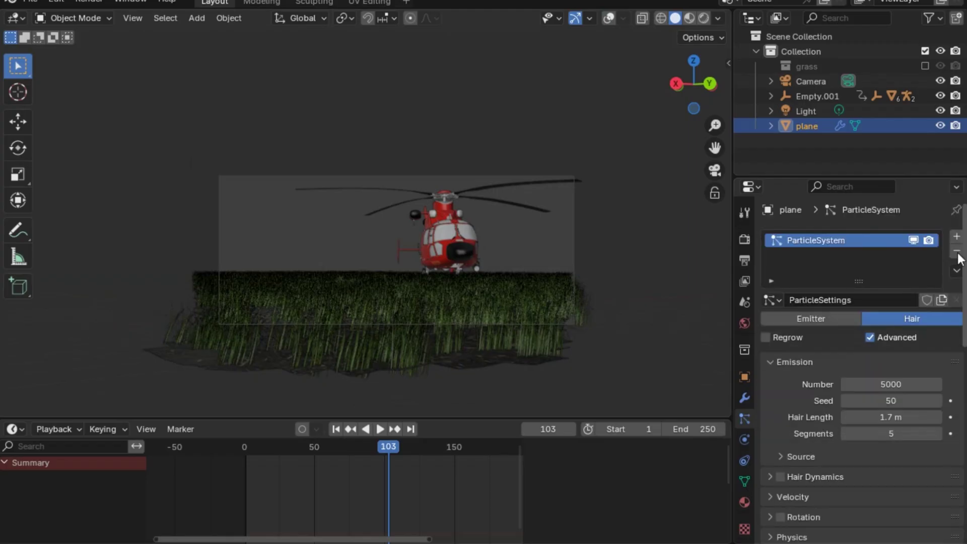
{"action": "left_click", "coordinate": [902, 384]}
{"action": "type", "text": "1"}
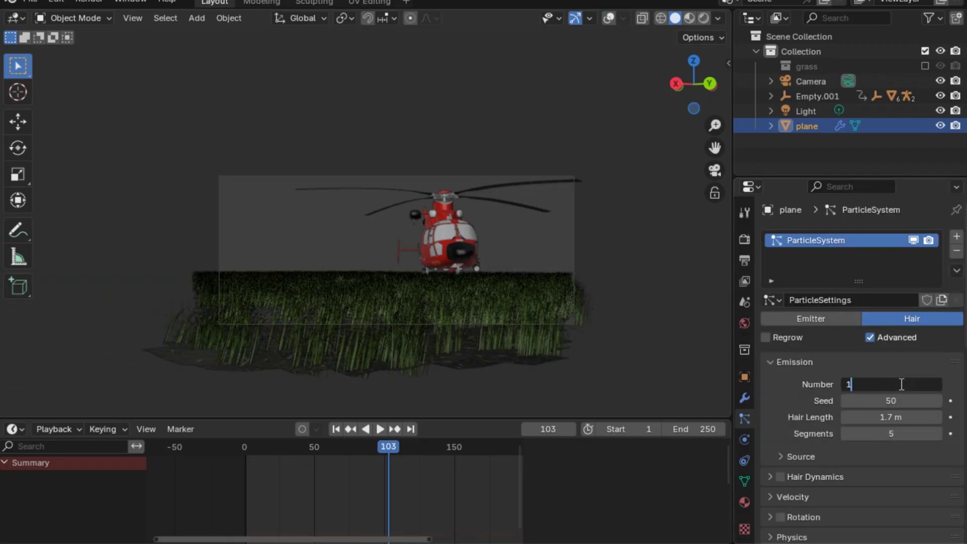
{"action": "type", "text": "00"}
{"action": "key", "text": "Return"}
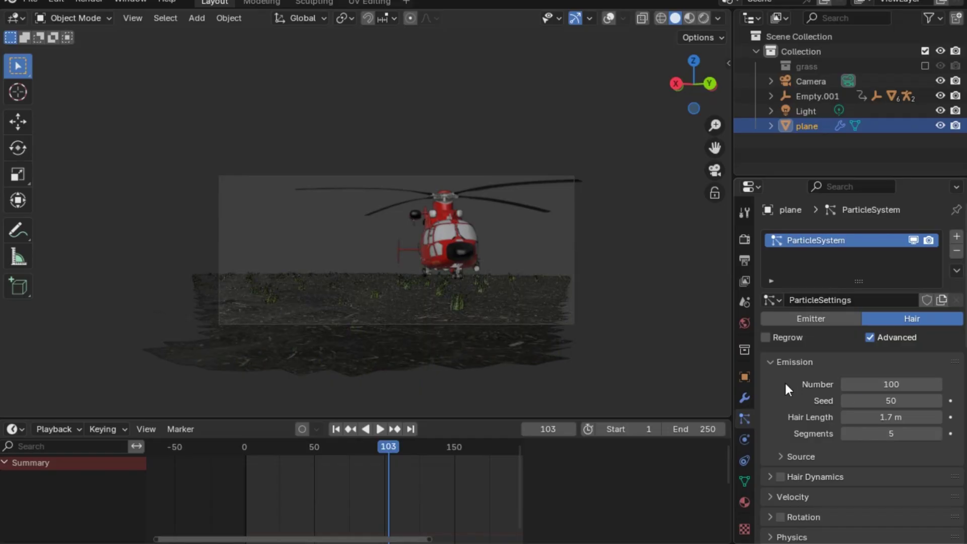
Play back the animation from the start frame and examine the helicopter reference video on YouTube
{"action": "key", "text": "shift+Left"}
{"action": "key", "text": "space"}
{"action": "key", "text": "Escape"}
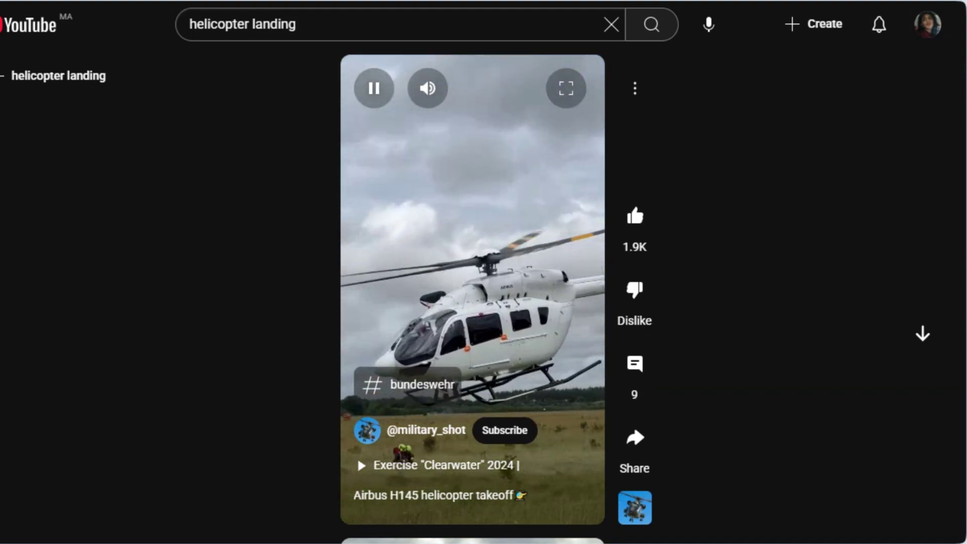
{"action": "key", "text": "space"}
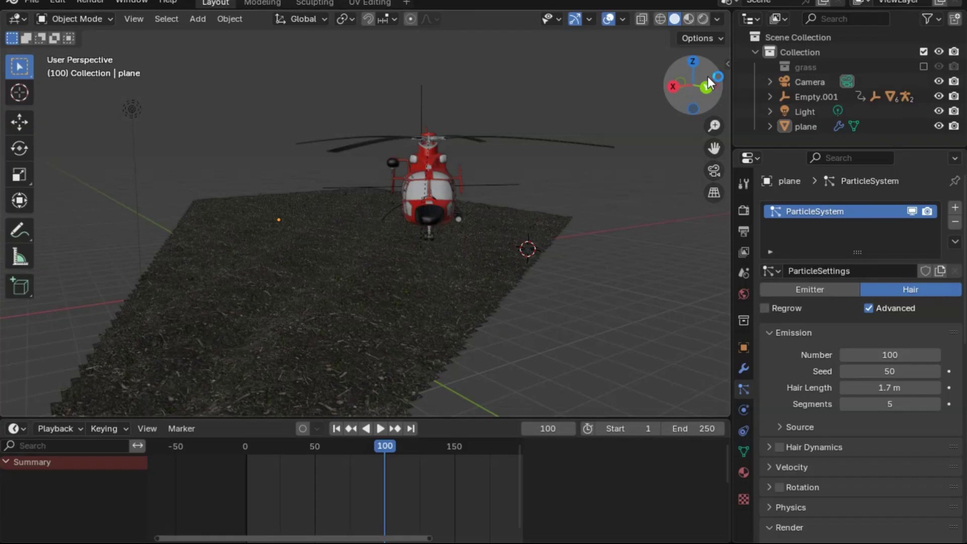
Set the ground plane's grass particle render scale to 0.1 and increase the scale randomness
{"action": "left_click_drag", "start_coordinate": [709, 81], "coordinate": [719, 81]}
{"action": "left_click_drag", "start_coordinate": [962, 291], "coordinate": [959, 421]}
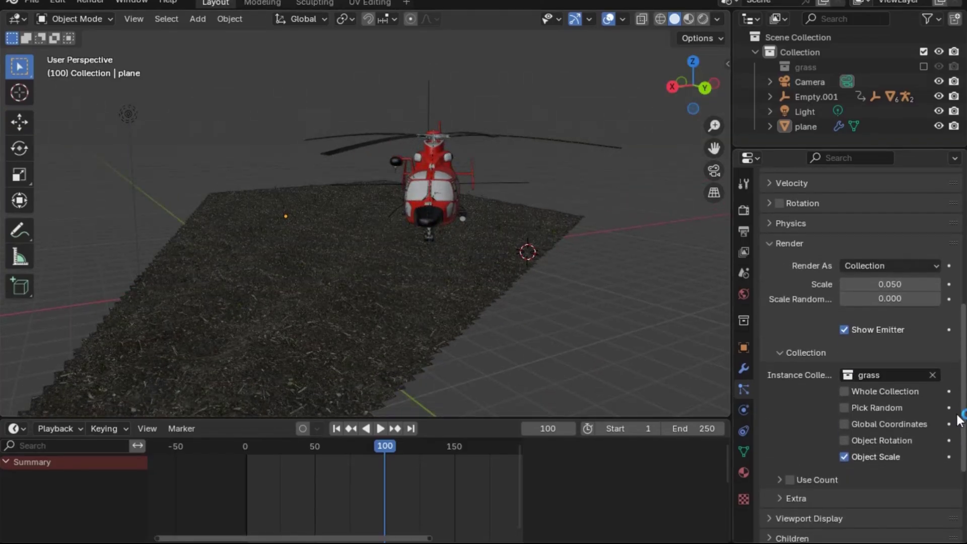
{"action": "left_click", "coordinate": [902, 285]}
{"action": "key", "text": "BackSpace"}
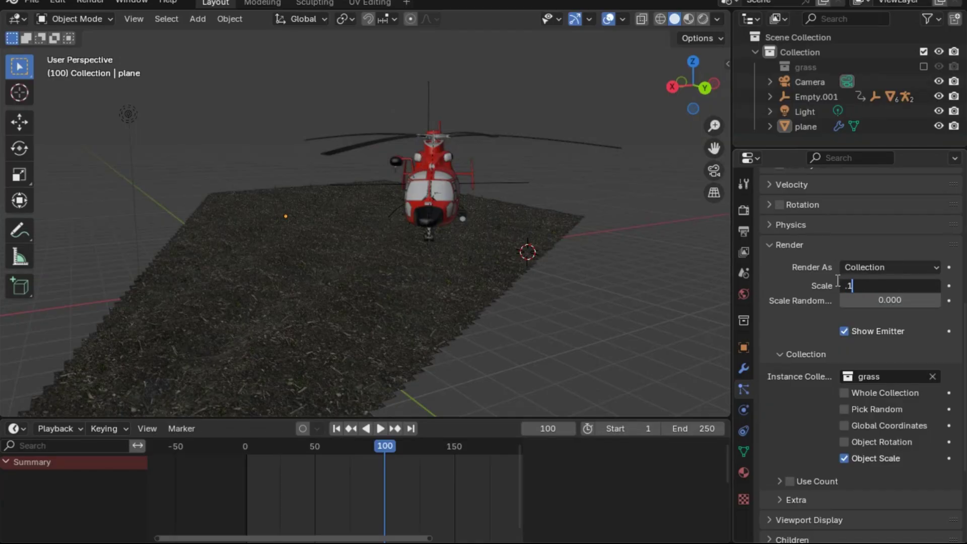
{"action": "type", "text": ".1"}
{"action": "key", "text": "Return"}
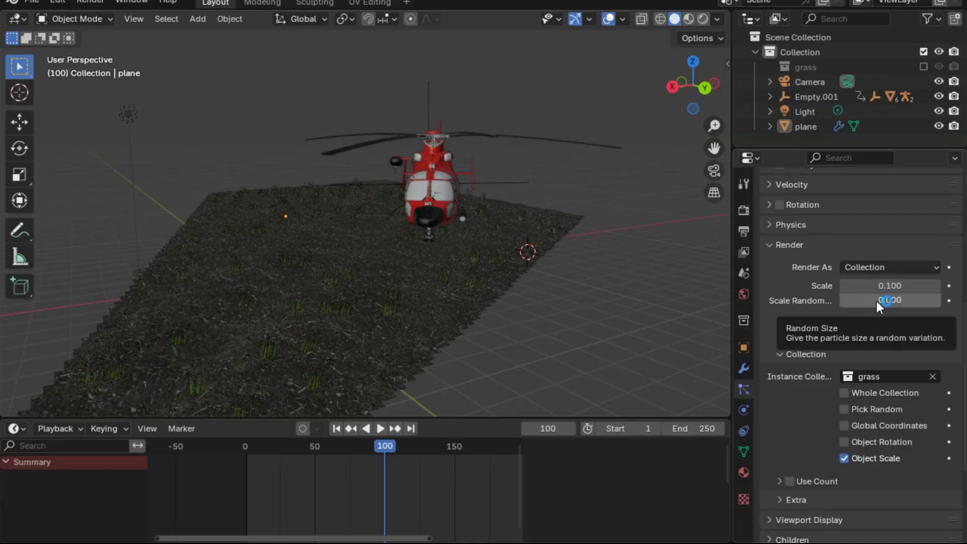
{"action": "left_click_drag", "start_coordinate": [877, 300], "coordinate": [943, 301]}
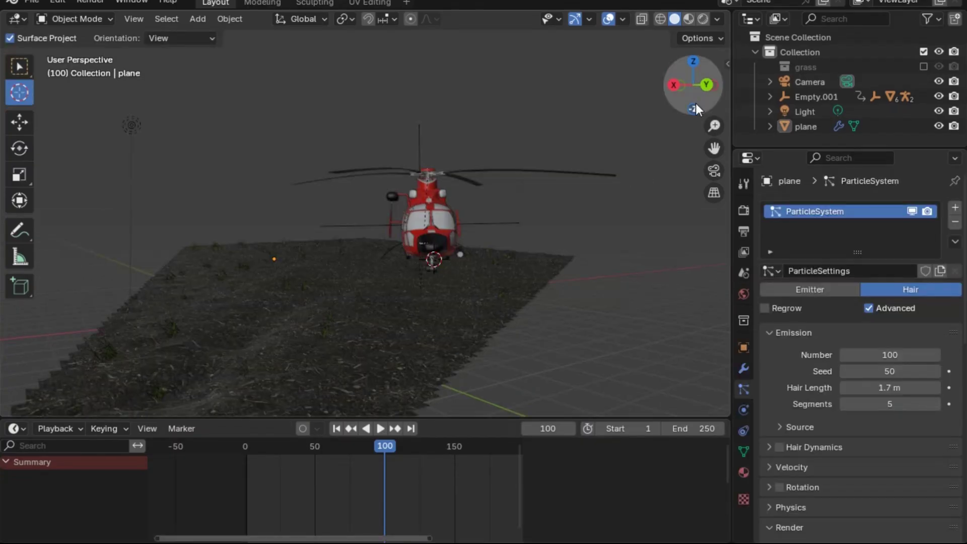
Hide the ground plane and add a Force type force field beneath the helicopter at the 3D cursor
{"action": "left_click", "coordinate": [696, 112]}
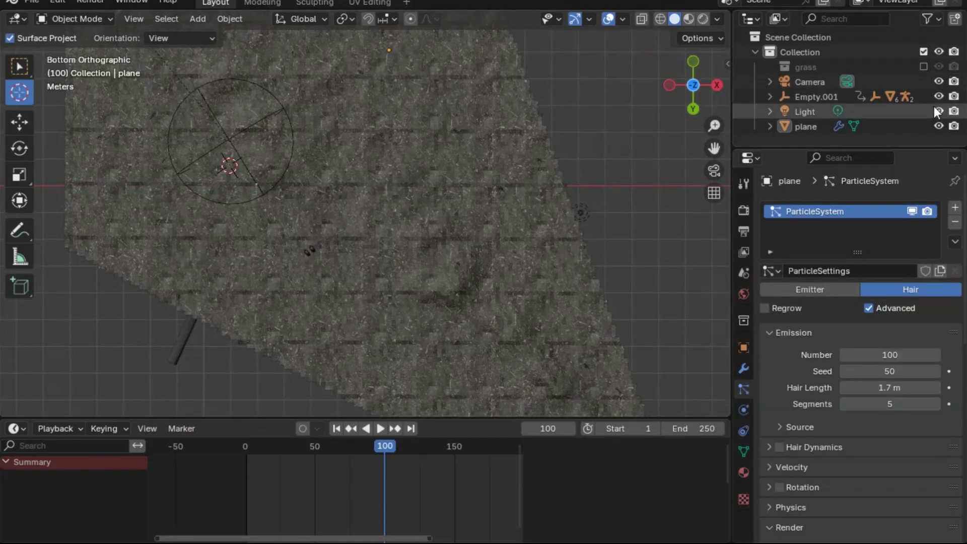
{"action": "left_click", "coordinate": [938, 126]}
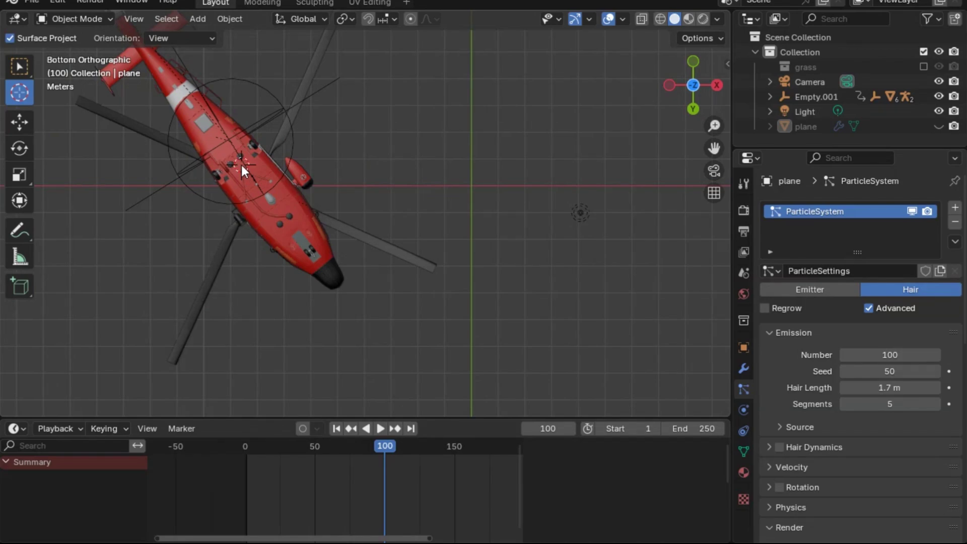
{"action": "left_click_drag", "start_coordinate": [682, 77], "coordinate": [673, 95]}
{"action": "key", "text": "shift+a"}
{"action": "mouse_move", "coordinate": [470, 304]}
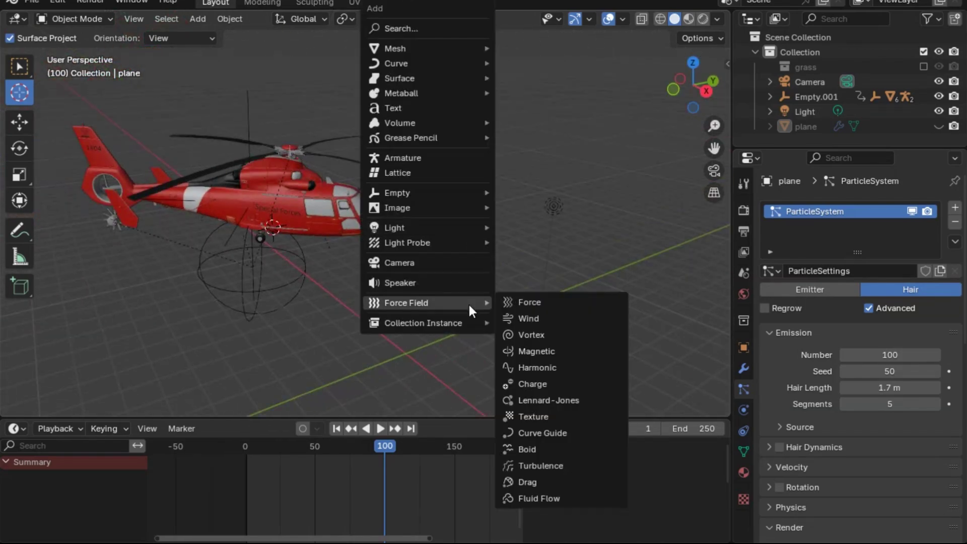
{"action": "left_click", "coordinate": [548, 302]}
{"action": "left_click_drag", "start_coordinate": [667, 114], "coordinate": [765, 99]}
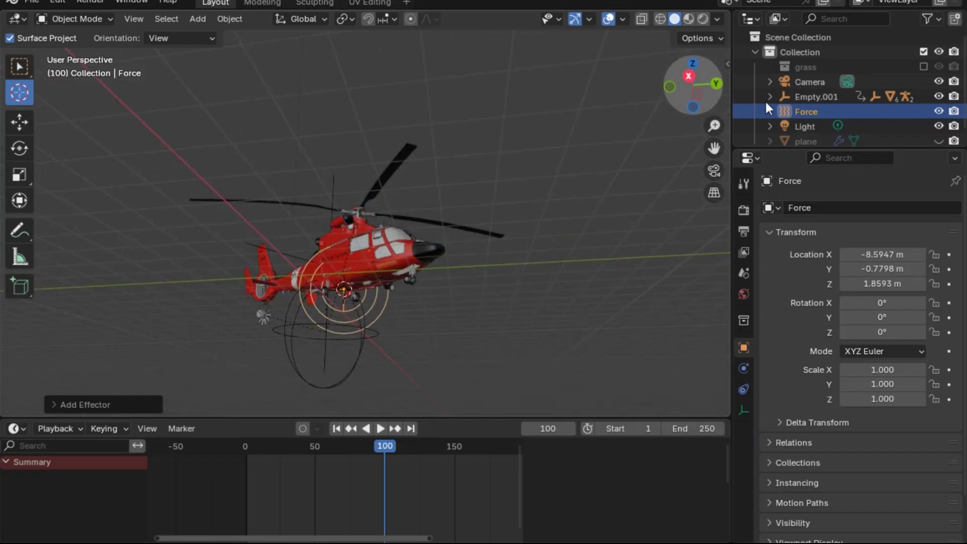
Unhide the ground plane, return to the selection tool, and set the viewport shading color to Random
{"action": "left_click_drag", "start_coordinate": [882, 149], "coordinate": [882, 237]}
{"action": "left_click", "coordinate": [939, 141]}
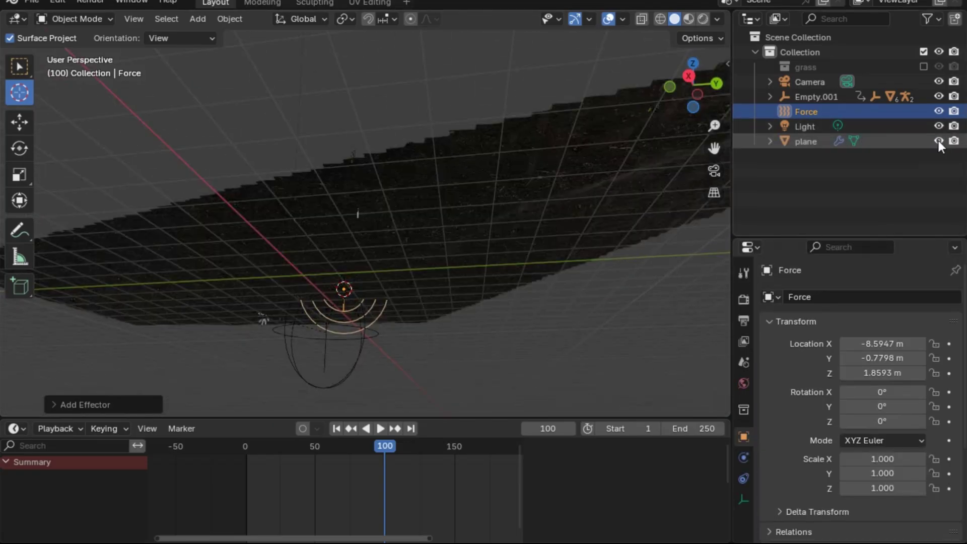
{"action": "left_click", "coordinate": [19, 66]}
{"action": "left_click_drag", "start_coordinate": [673, 92], "coordinate": [681, 124]}
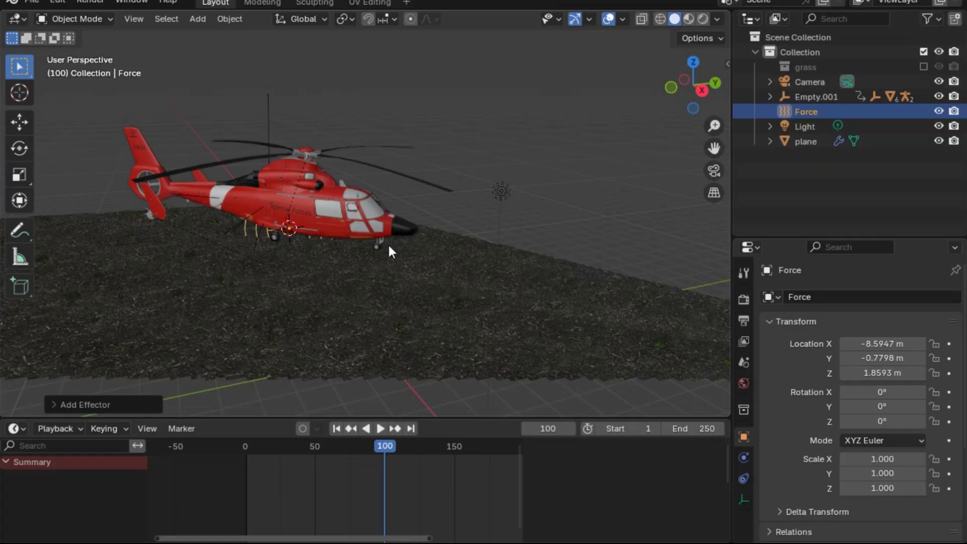
{"action": "left_click", "coordinate": [718, 20]}
{"action": "left_click", "coordinate": [715, 259]}
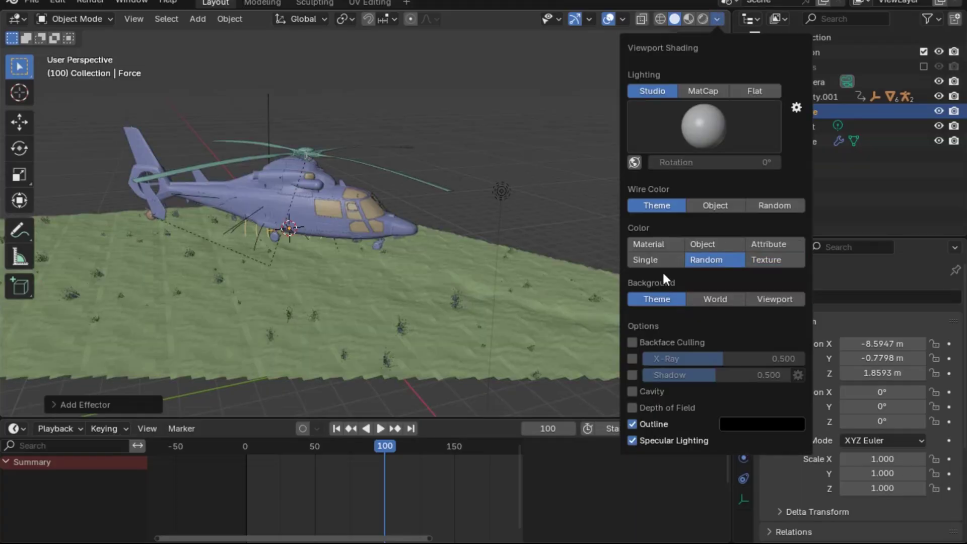
Parent the Force field to Empty.001 so it follows the helicopter, and check it on the timeline
{"action": "key", "text": "g"}
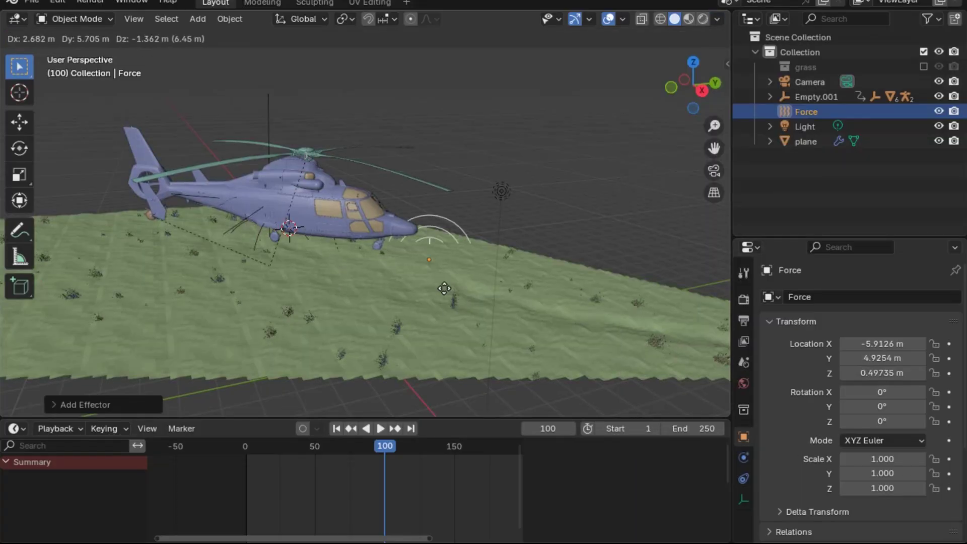
{"action": "left_click", "coordinate": [298, 270]}
{"action": "left_click_drag", "start_coordinate": [696, 80], "coordinate": [676, 85]}
{"action": "left_click", "coordinate": [359, 331], "text": "shift"}
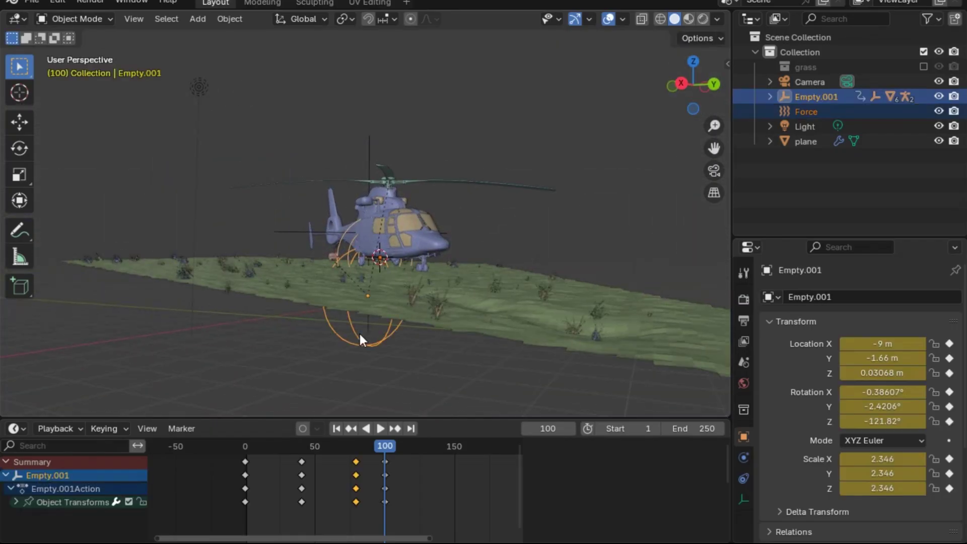
{"action": "key", "text": "ctrl+p"}
{"action": "left_click", "coordinate": [424, 346]}
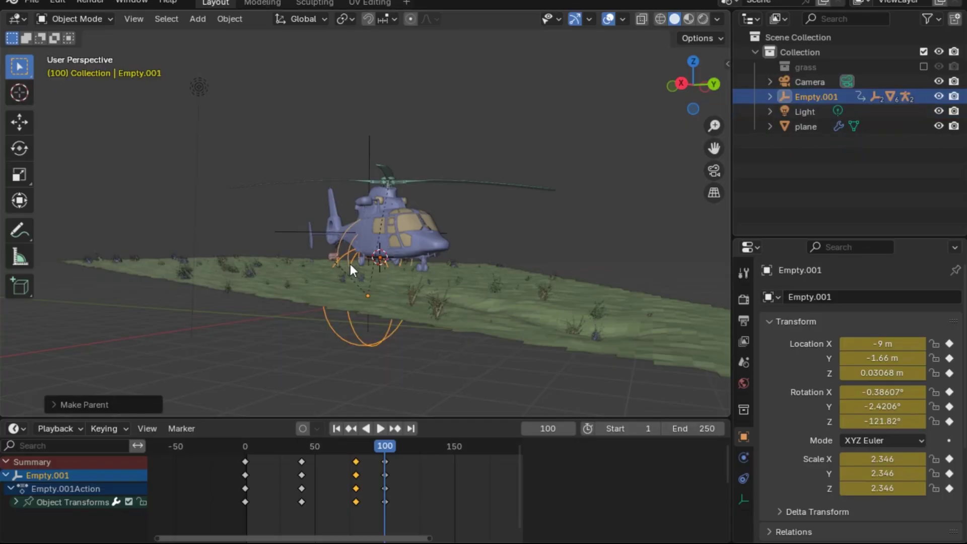
{"action": "mouse_move", "coordinate": [386, 447]}
{"action": "left_mouse_down"}
{"action": "mouse_move", "coordinate": [335, 450]}
{"action": "mouse_move", "coordinate": [385, 449]}
{"action": "left_mouse_up"}
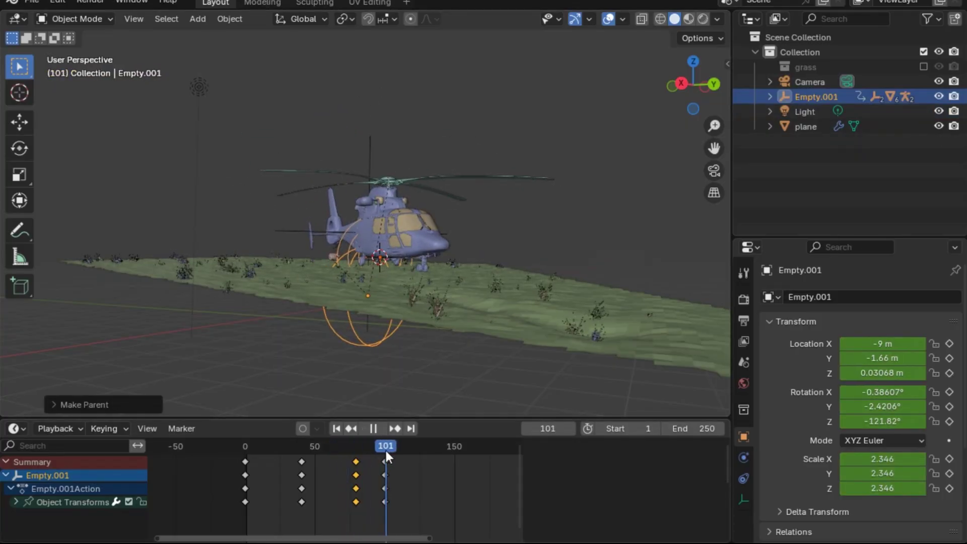
Select the Force field among the children of Empty.001 and set its physics strength to 3
{"action": "left_click", "coordinate": [770, 97]}
{"action": "left_click", "coordinate": [821, 166]}
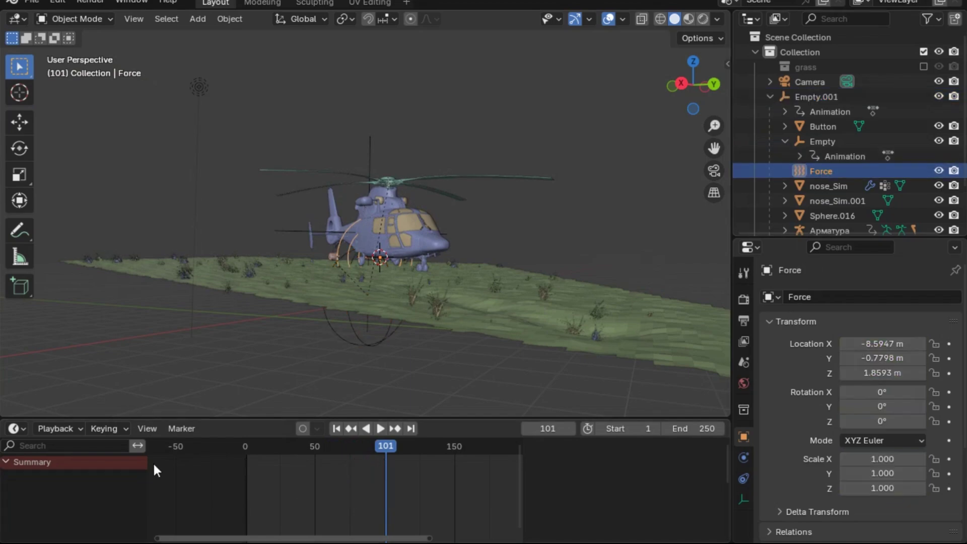
{"action": "left_click", "coordinate": [743, 458]}
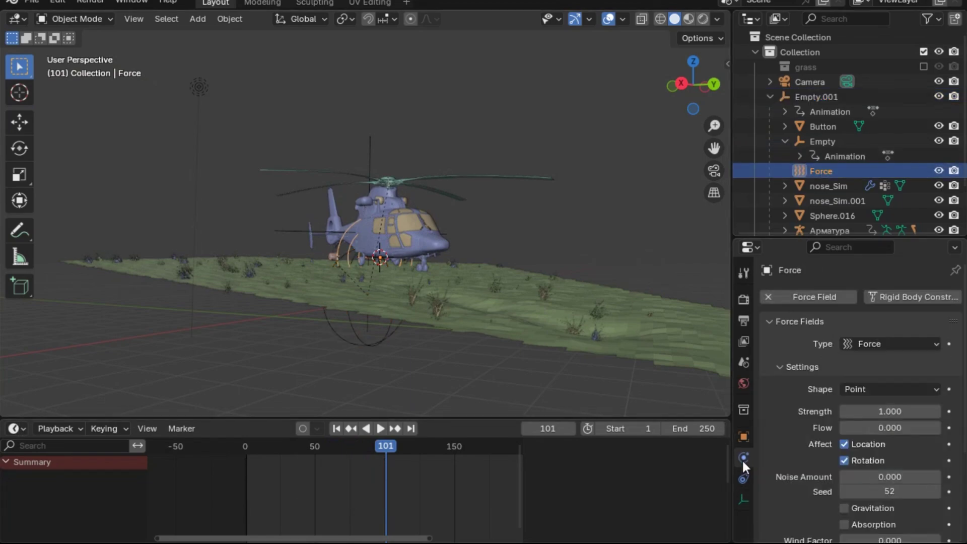
{"action": "left_click", "coordinate": [890, 412]}
{"action": "type", "text": "3"}
{"action": "key", "text": "Return"}
Set the Force field's noise amount to the maximum of 10 and its seed to 78
{"action": "scroll", "coordinate": [890, 411], "scroll_direction": "down", "scroll_amount": 5}
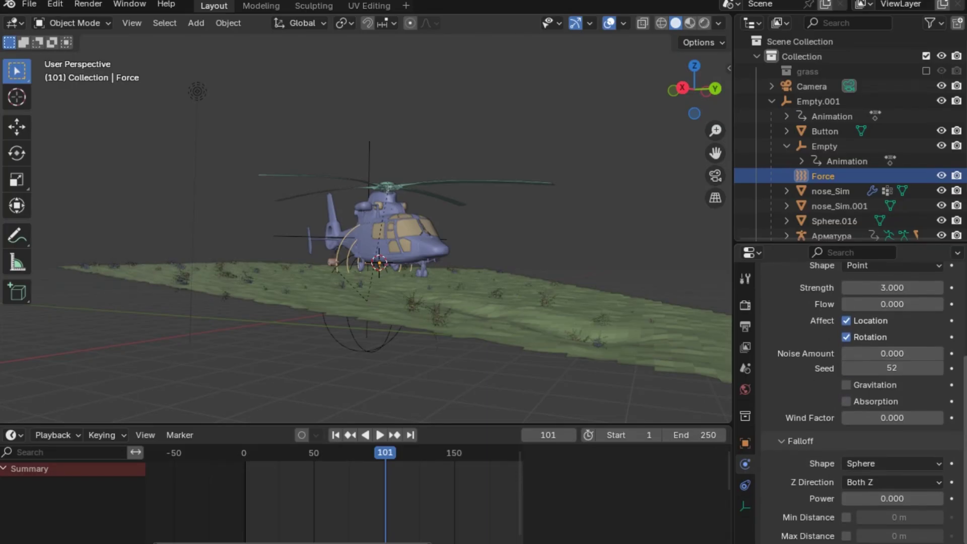
{"action": "double_click", "coordinate": [892, 348]}
{"action": "type", "text": "2"}
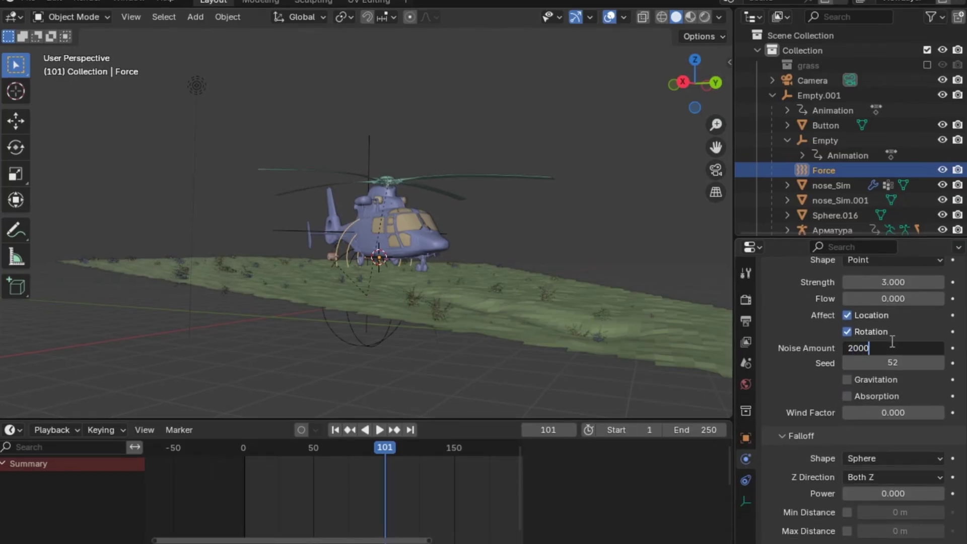
{"action": "type", "text": "000"}
{"action": "key", "text": "Return"}
{"action": "double_click", "coordinate": [885, 363]}
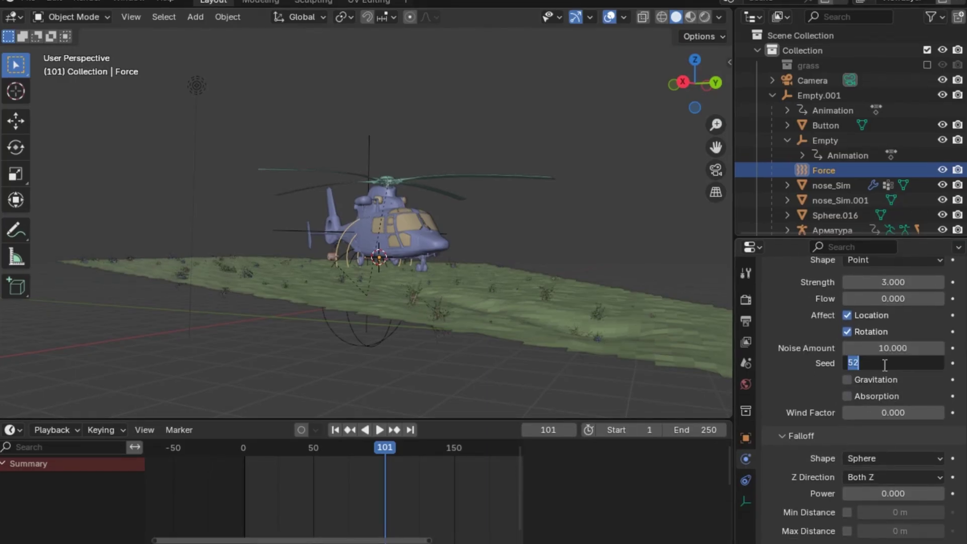
{"action": "type", "text": "78"}
{"action": "key", "text": "Return"}
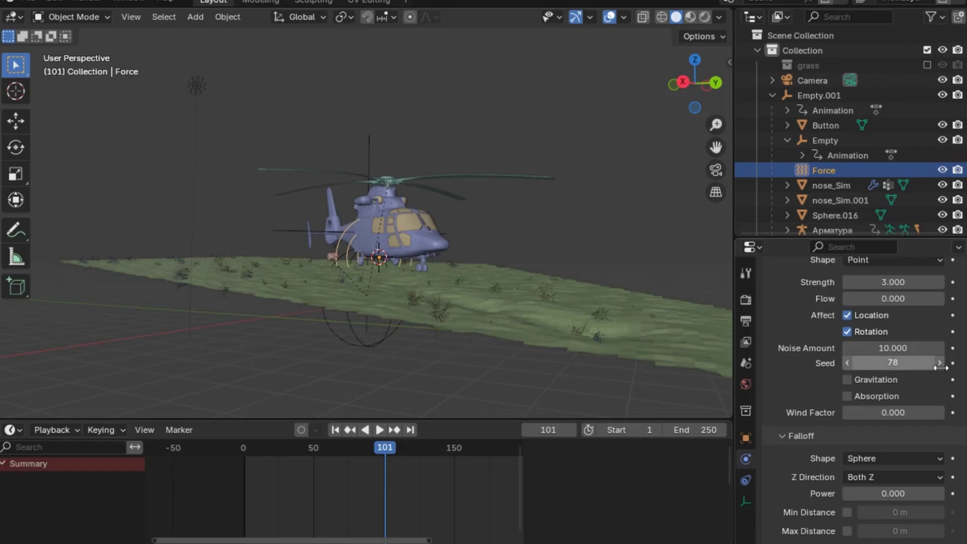
Enable a maximum falloff distance of 11 m for the Force field and scrub the animation to frame 114
{"action": "left_click", "coordinate": [847, 531]}
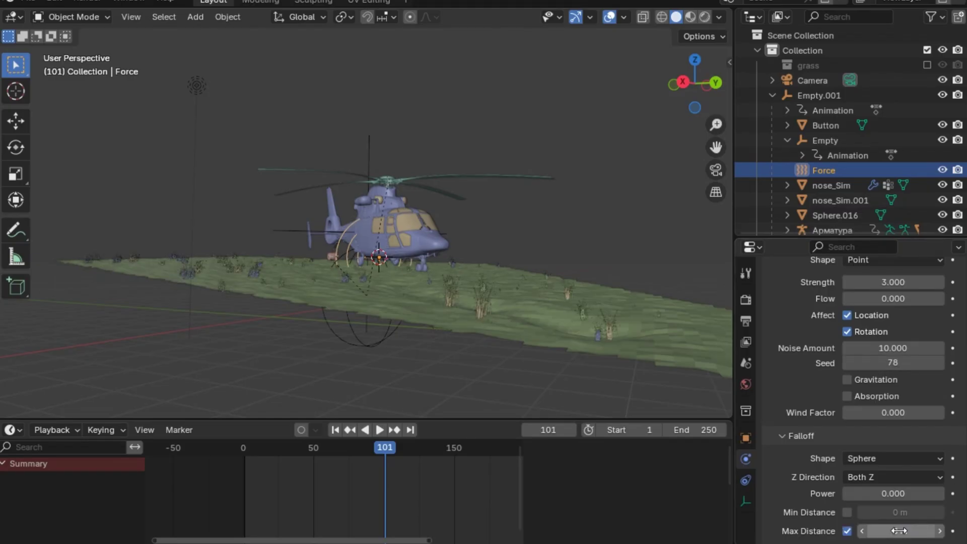
{"action": "mouse_move", "coordinate": [900, 531]}
{"action": "left_mouse_down"}
{"action": "mouse_move", "coordinate": [910, 532]}
{"action": "mouse_move", "coordinate": [900, 531]}
{"action": "left_mouse_up"}
{"action": "left_click", "coordinate": [902, 533]}
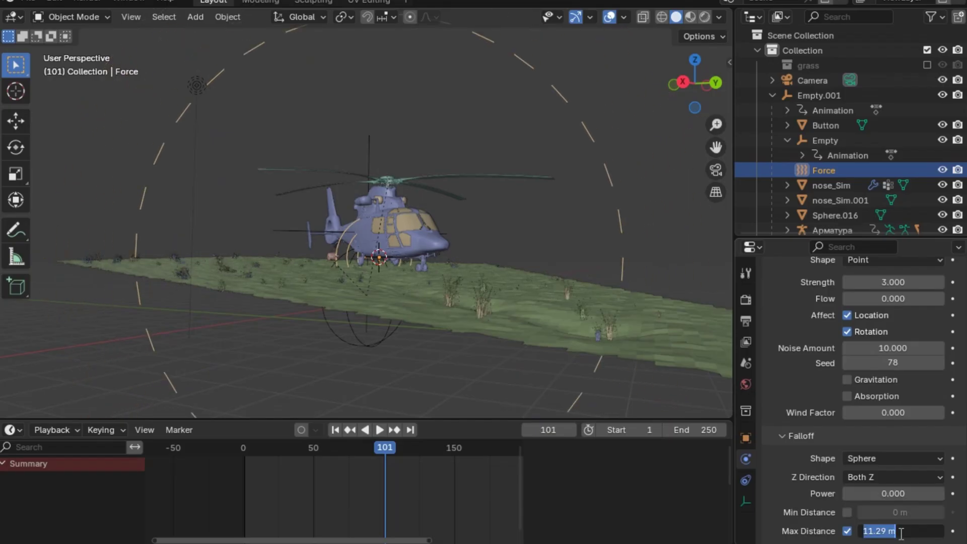
{"action": "type", "text": "11"}
{"action": "key", "text": "Return"}
{"action": "left_click_drag", "start_coordinate": [688, 104], "coordinate": [465, 348]}
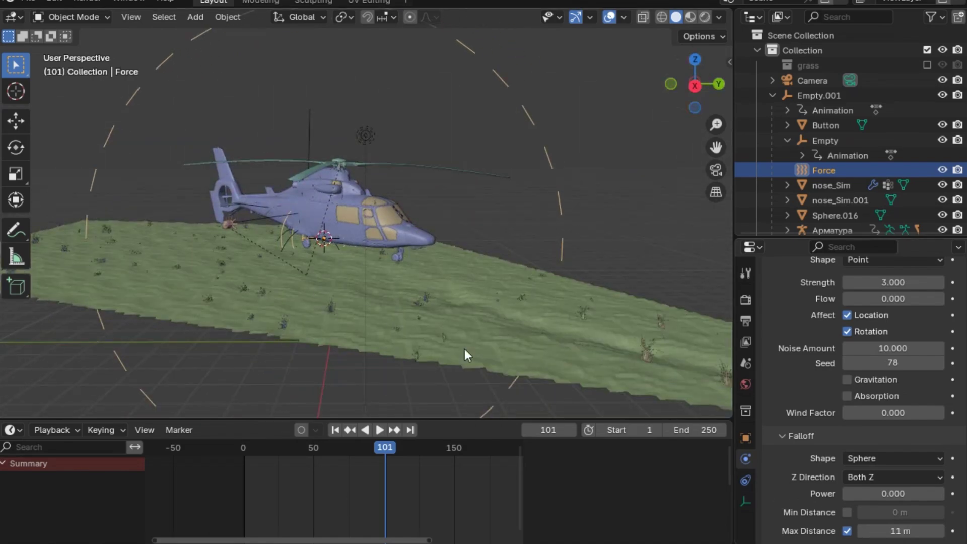
{"action": "left_click_drag", "start_coordinate": [379, 452], "coordinate": [404, 452]}
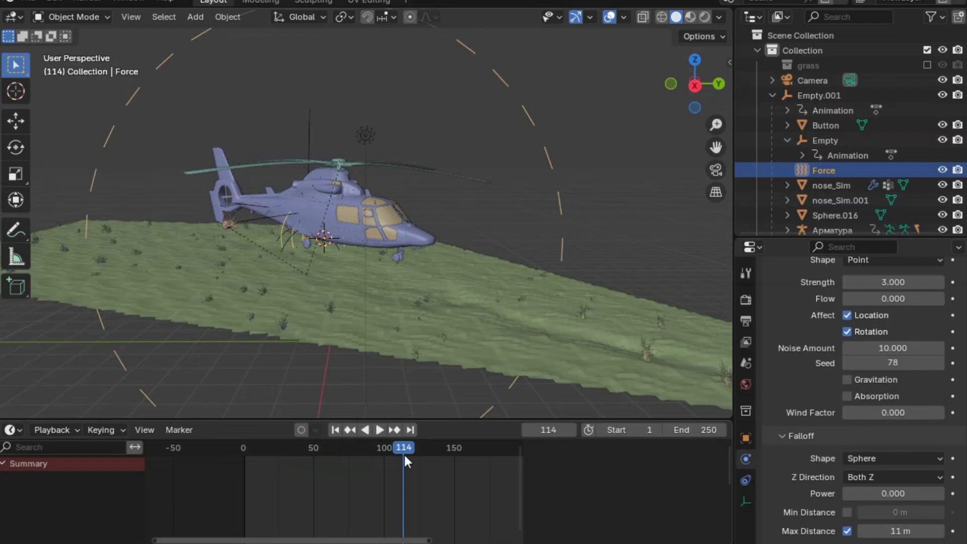
{"action": "left_click_drag", "start_coordinate": [686, 105], "coordinate": [676, 105]}
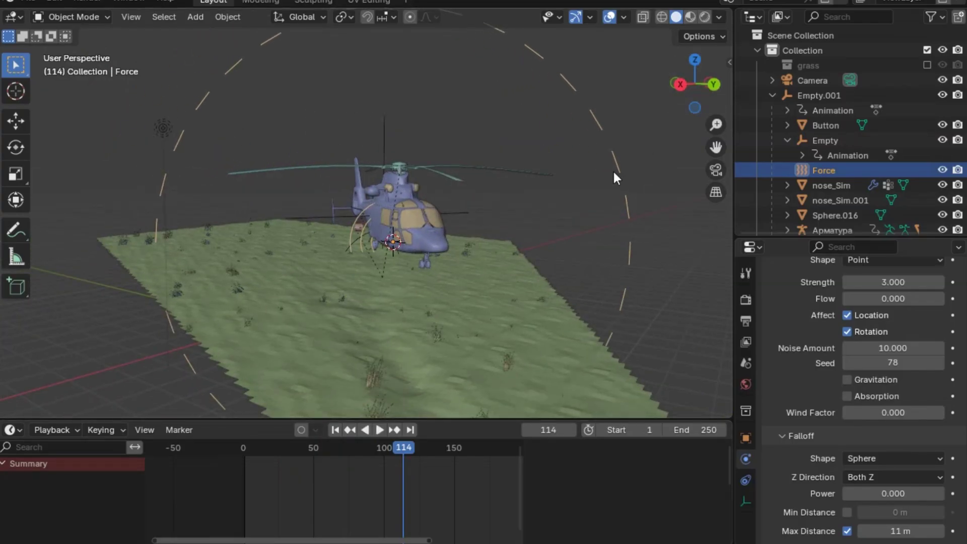
Collapse the Empty.001 hierarchy and add a Turbulence force field at the 3D cursor beneath the helicopter
{"action": "left_click", "coordinate": [774, 96]}
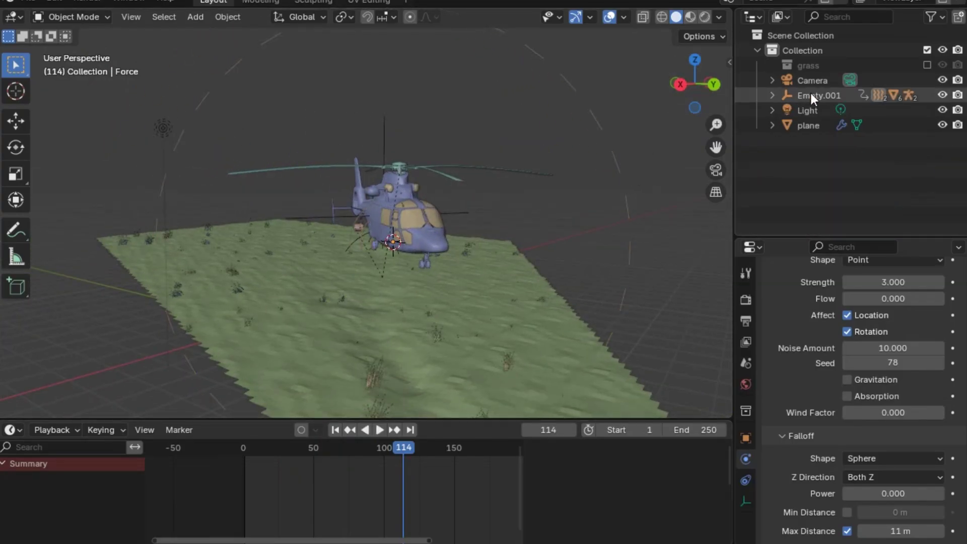
{"action": "left_click", "coordinate": [812, 93]}
{"action": "key", "text": "shift+a"}
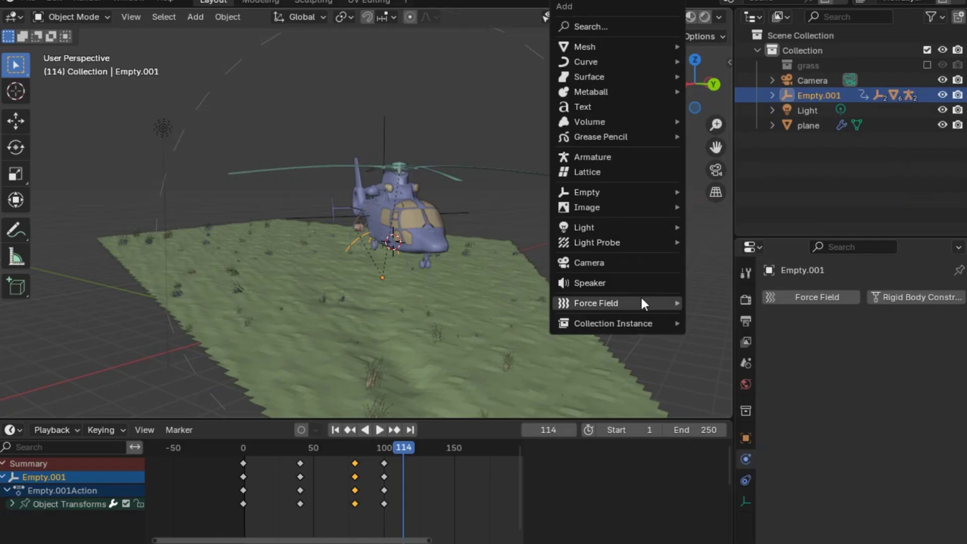
{"action": "mouse_move", "coordinate": [640, 299]}
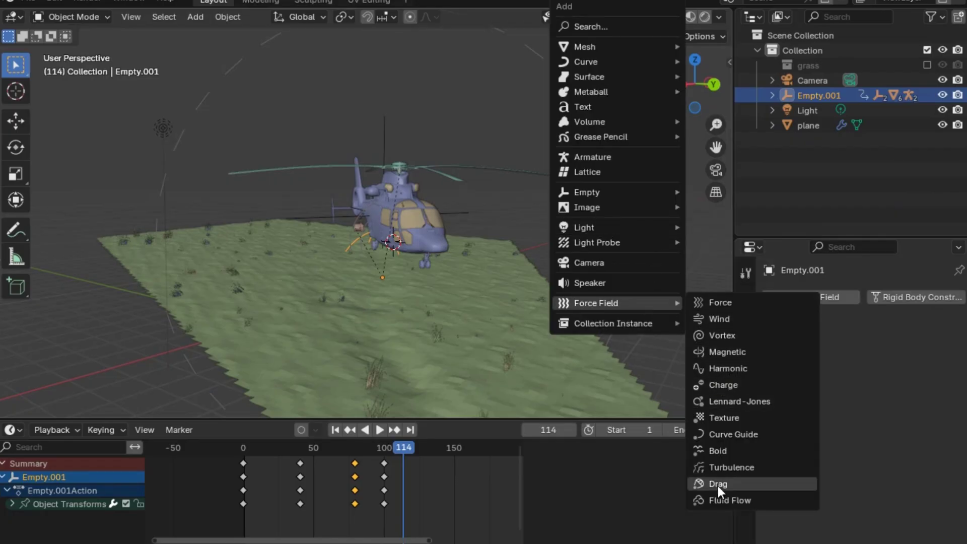
{"action": "left_click", "coordinate": [716, 468]}
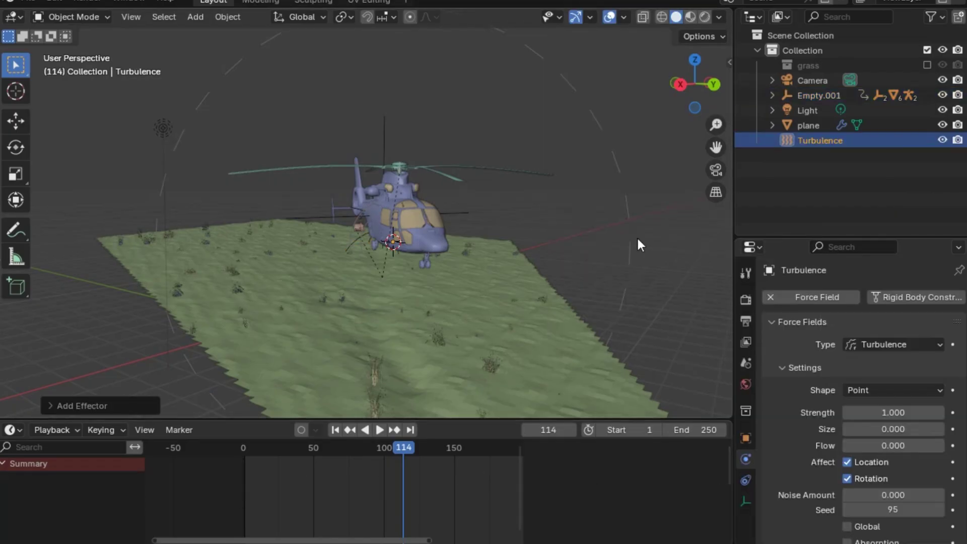
Parent the Turbulence field to Empty.001 and briefly play the animation to check it
{"action": "scroll", "coordinate": [710, 131], "scroll_direction": "up", "scroll_amount": 3}
{"action": "mouse_move", "coordinate": [698, 99]}
{"action": "left_mouse_down"}
{"action": "mouse_move", "coordinate": [700, 70]}
{"action": "mouse_move", "coordinate": [695, 94]}
{"action": "left_mouse_up"}
{"action": "left_click", "coordinate": [299, 386], "text": "shift"}
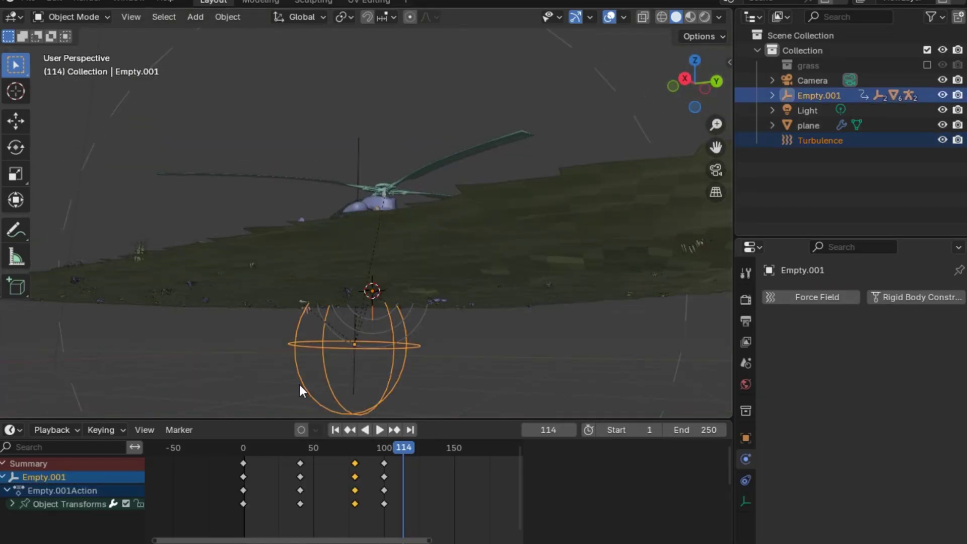
{"action": "key", "text": "ctrl+p"}
{"action": "left_click", "coordinate": [404, 381]}
{"action": "left_click_drag", "start_coordinate": [404, 447], "coordinate": [383, 452]}
{"action": "key", "text": "space"}
{"action": "key", "text": "space"}
Select the Turbulence field in the Empty.001 hierarchy and set its strength to 4000
{"action": "left_click", "coordinate": [356, 362]}
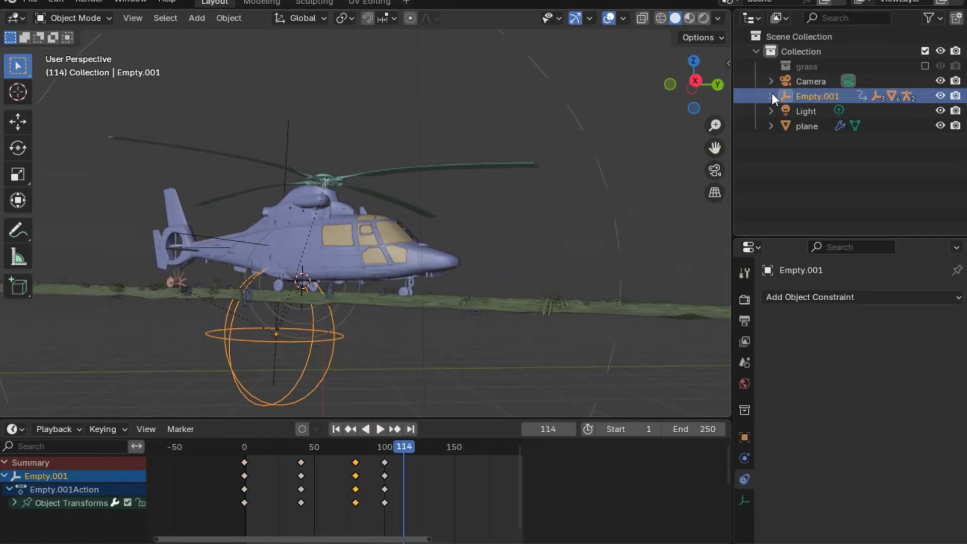
{"action": "left_click", "coordinate": [771, 94]}
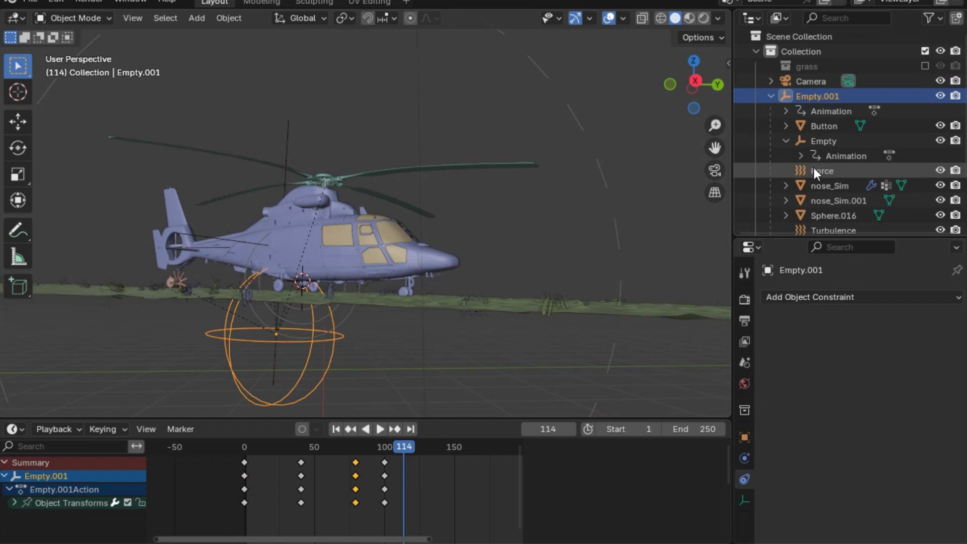
{"action": "left_click", "coordinate": [820, 227]}
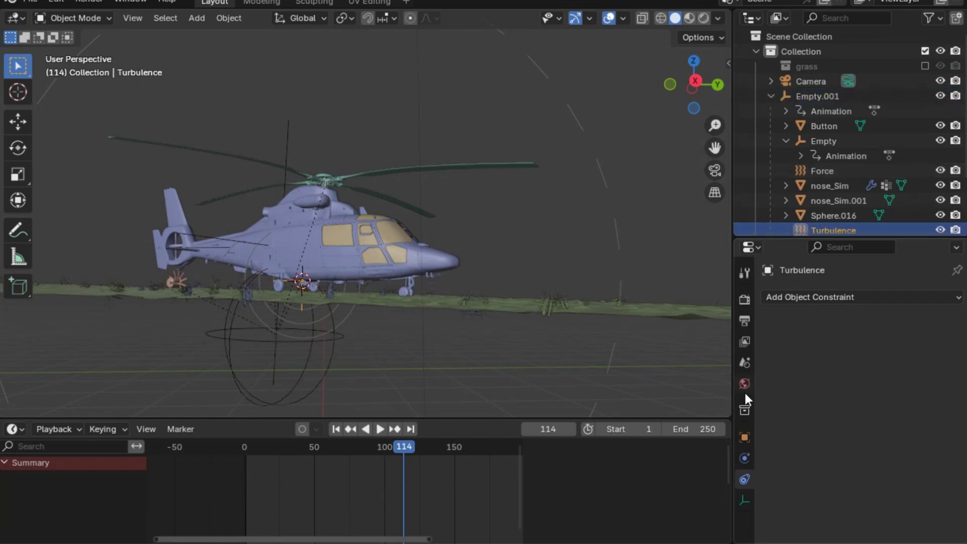
{"action": "left_click", "coordinate": [745, 457]}
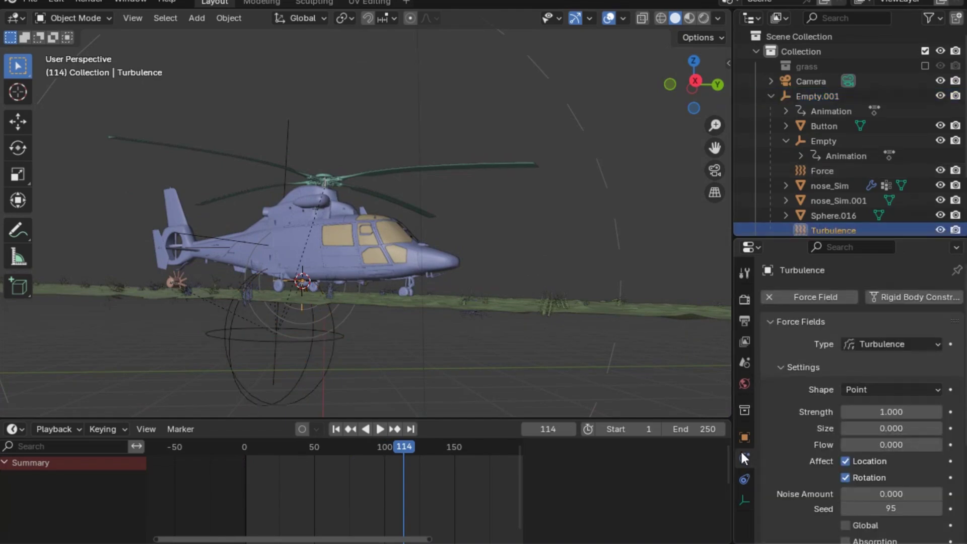
{"action": "left_click", "coordinate": [885, 411]}
{"action": "type", "text": "400"}
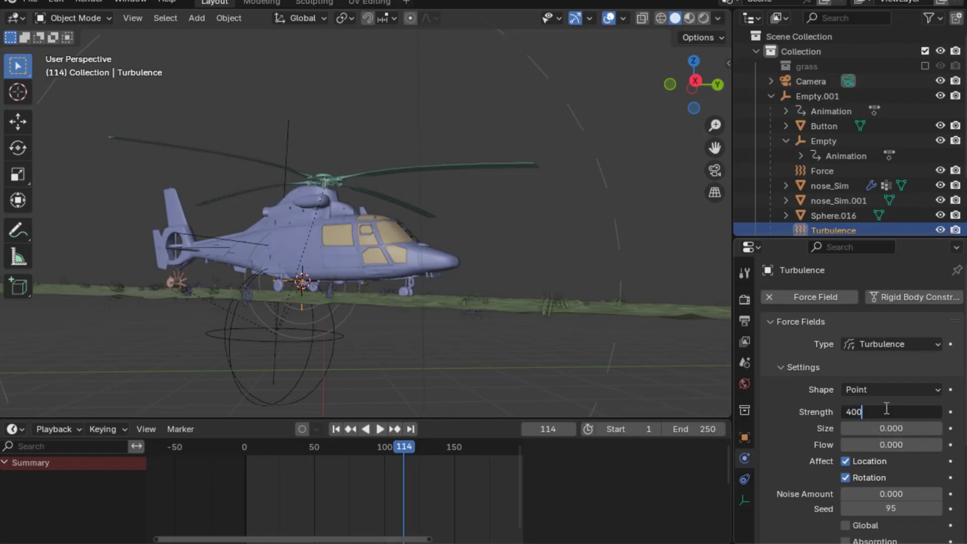
{"action": "type", "text": "0"}
{"action": "key", "text": "Return"}
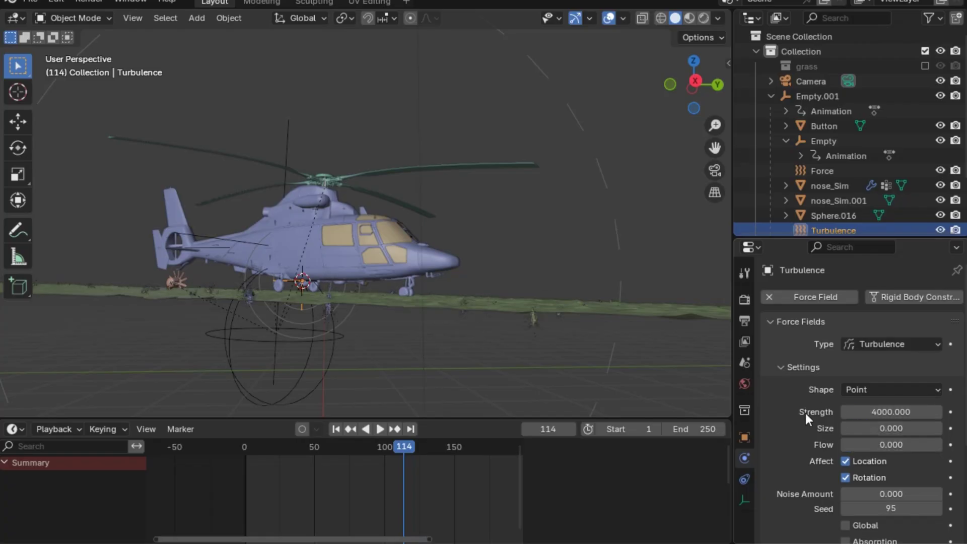
Set the Turbulence field's noise amount to the maximum of 10 and its seed to 75
{"action": "left_click", "coordinate": [885, 496]}
{"action": "left_click", "coordinate": [885, 496]}
{"action": "key", "text": "BackSpace"}
{"action": "key", "text": "BackSpace"}
{"action": "type", "text": "1200"}
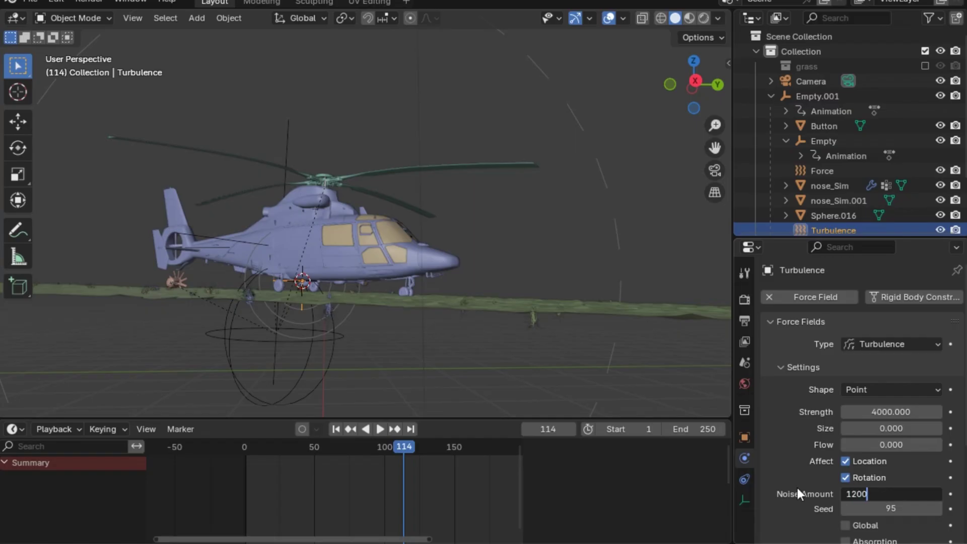
{"action": "key", "text": "Return"}
{"action": "mouse_move", "coordinate": [891, 509]}
{"action": "left_mouse_down"}
{"action": "mouse_move", "coordinate": [879, 509]}
{"action": "mouse_move", "coordinate": [902, 509]}
{"action": "mouse_move", "coordinate": [891, 509]}
{"action": "left_mouse_up"}
{"action": "left_click", "coordinate": [903, 510]}
{"action": "type", "text": "75"}
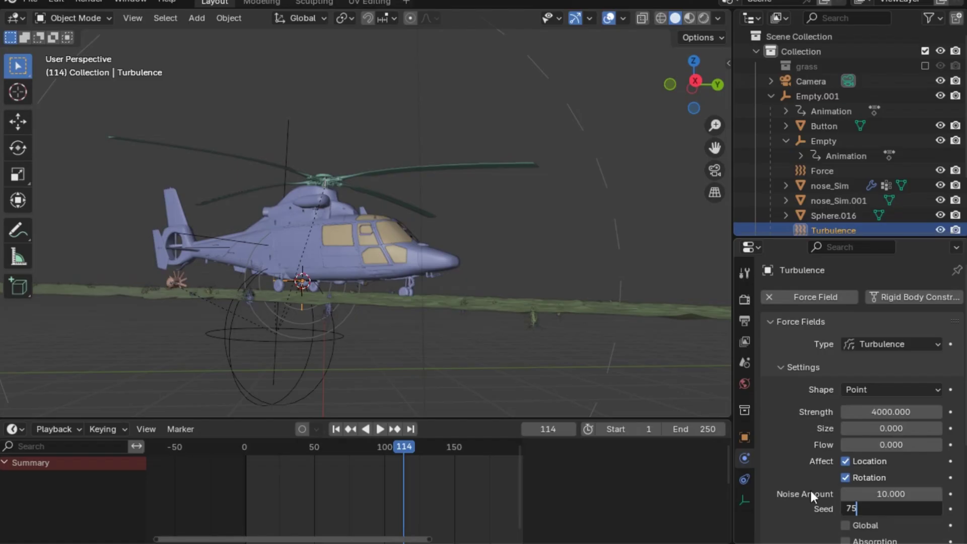
{"action": "key", "text": "Return"}
Enable a maximum falloff distance of 14.25 m for the Turbulence field
{"action": "scroll", "coordinate": [810, 454], "scroll_direction": "down", "scroll_amount": 6}
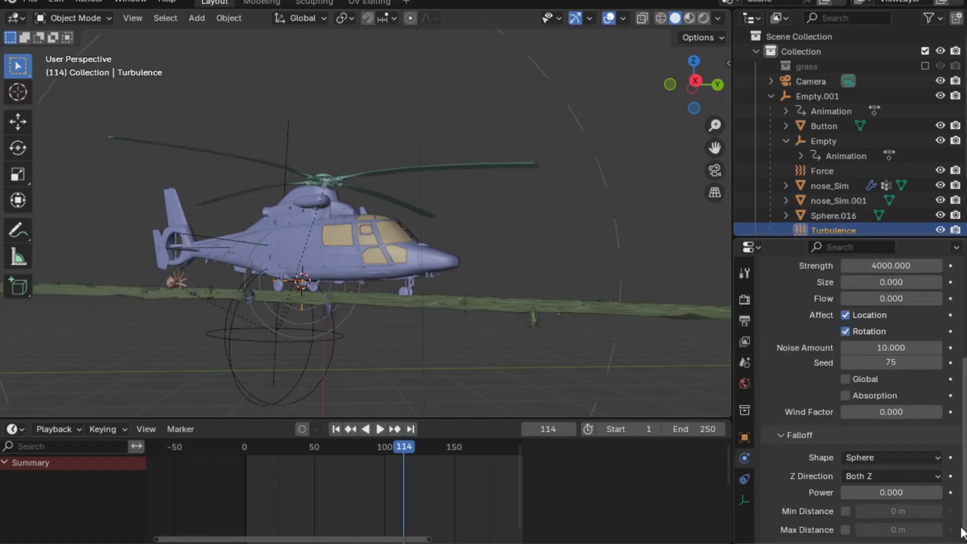
{"action": "left_click_drag", "start_coordinate": [694, 98], "coordinate": [695, 116]}
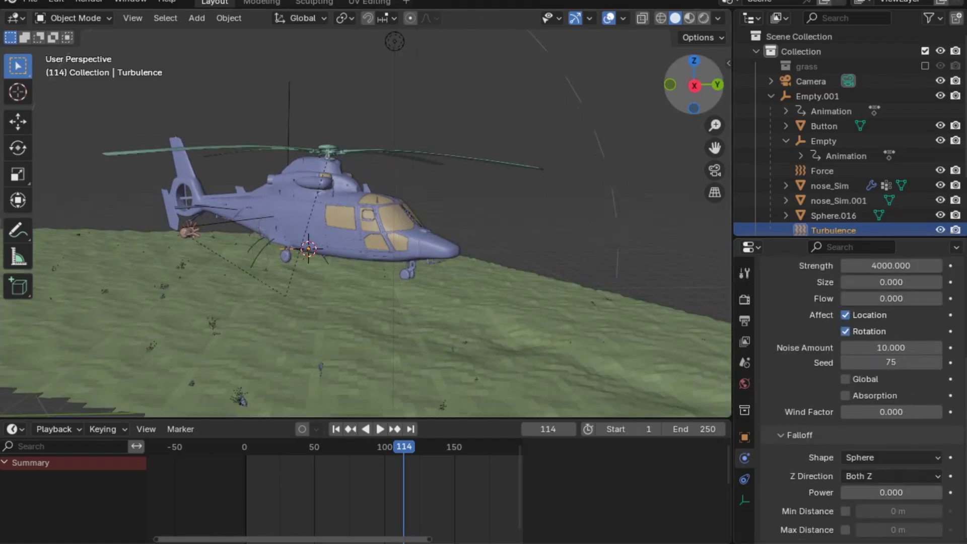
{"action": "left_click", "coordinate": [846, 530]}
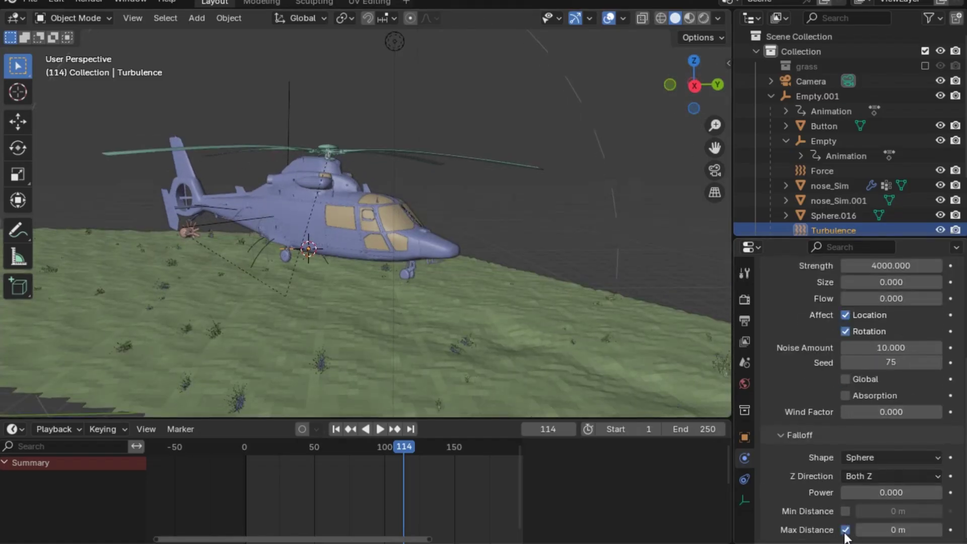
{"action": "left_click", "coordinate": [892, 530]}
{"action": "type", "text": "1"}
{"action": "type", "text": "4.25"}
{"action": "key", "text": "Return"}
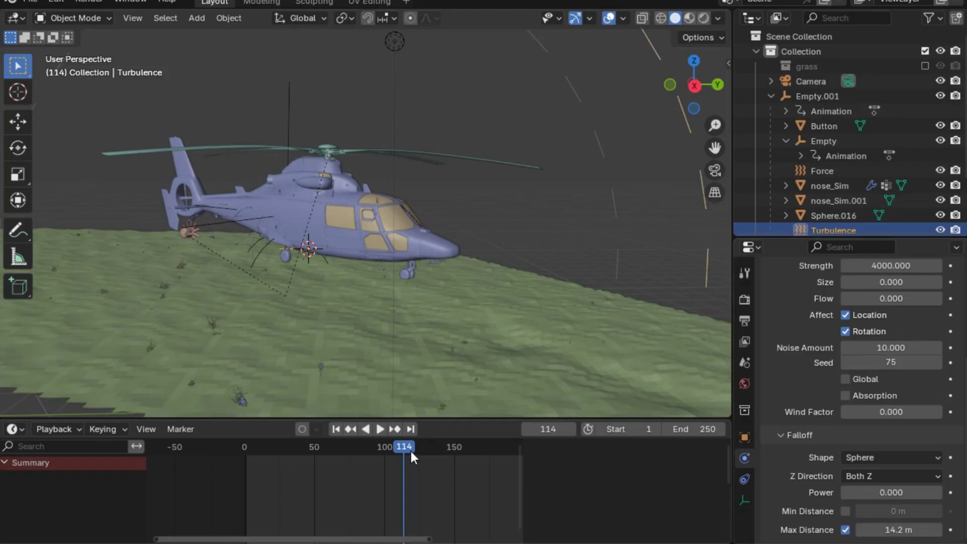
Scrub the animation to frame 125 and briefly play it to check the grass movement
{"action": "scroll", "coordinate": [366, 222], "scroll_direction": "down", "scroll_amount": 3}
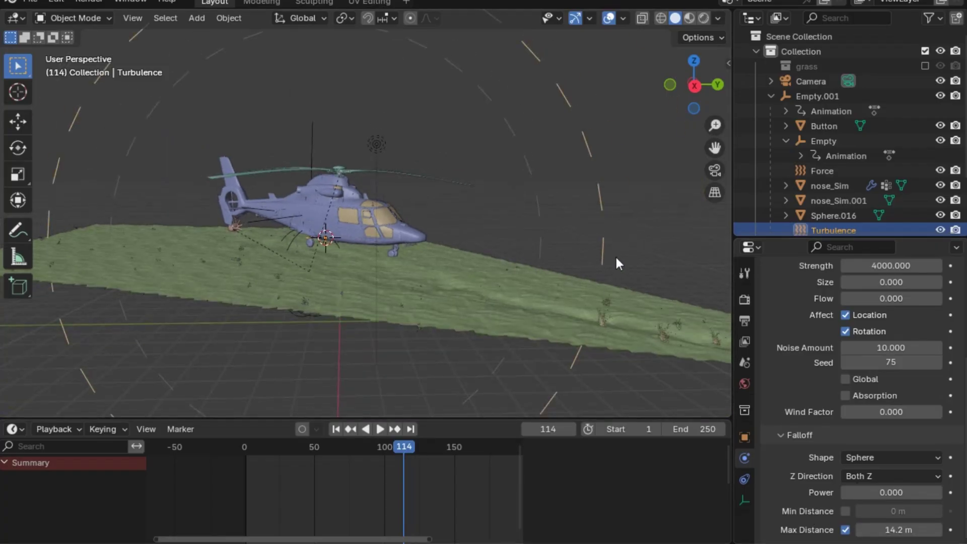
{"action": "left_click_drag", "start_coordinate": [398, 451], "coordinate": [420, 455]}
{"action": "key", "text": "space"}
{"action": "key", "text": "space"}
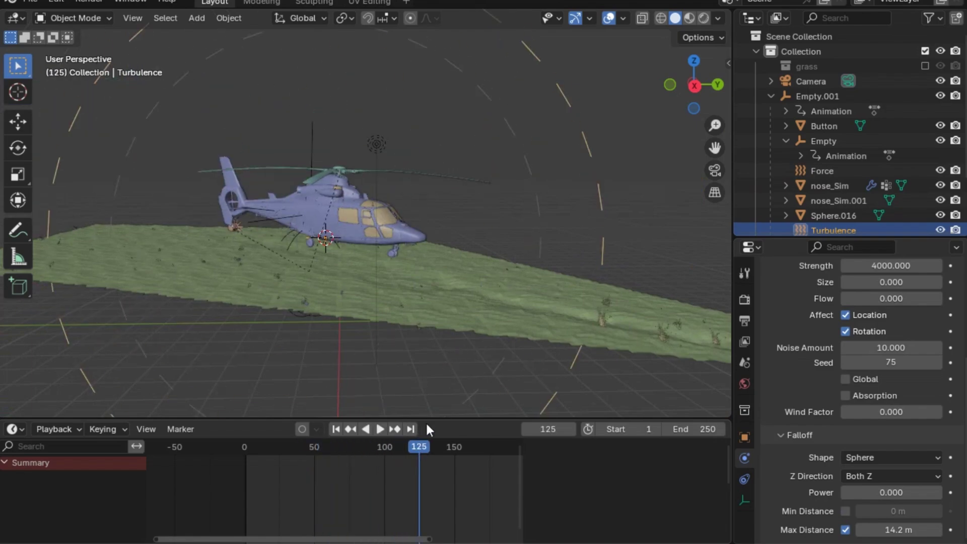
Select the Force field and keyframe its strength of 3 at frame 100
{"action": "left_click_drag", "start_coordinate": [427, 419], "coordinate": [436, 380]}
{"action": "left_click_drag", "start_coordinate": [966, 393], "coordinate": [966, 302]}
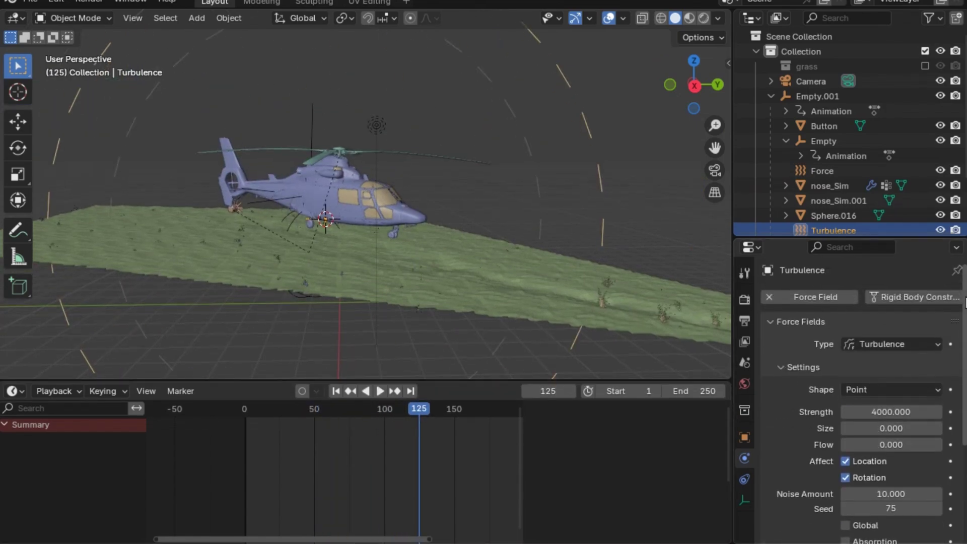
{"action": "left_click", "coordinate": [823, 171]}
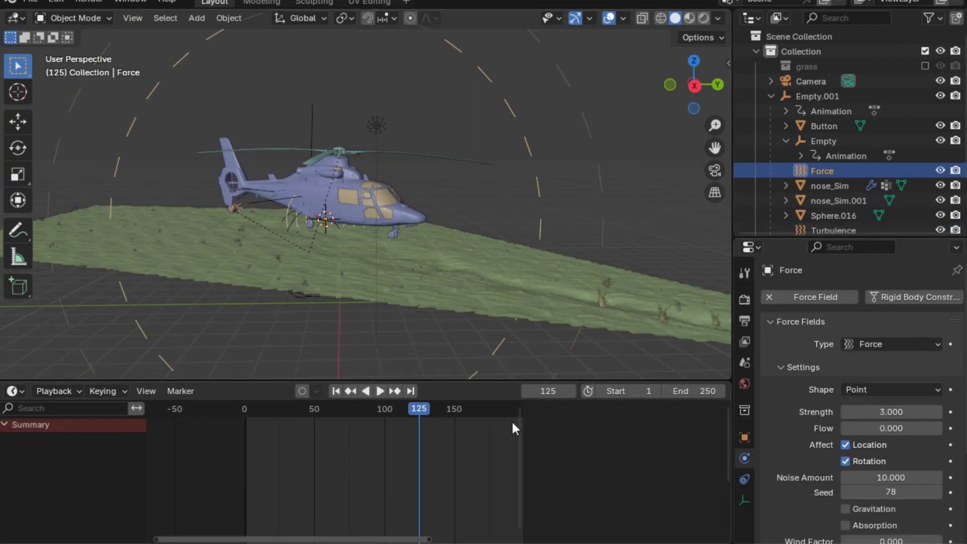
{"action": "key", "text": "space"}
{"action": "left_click_drag", "start_coordinate": [420, 417], "coordinate": [385, 416]}
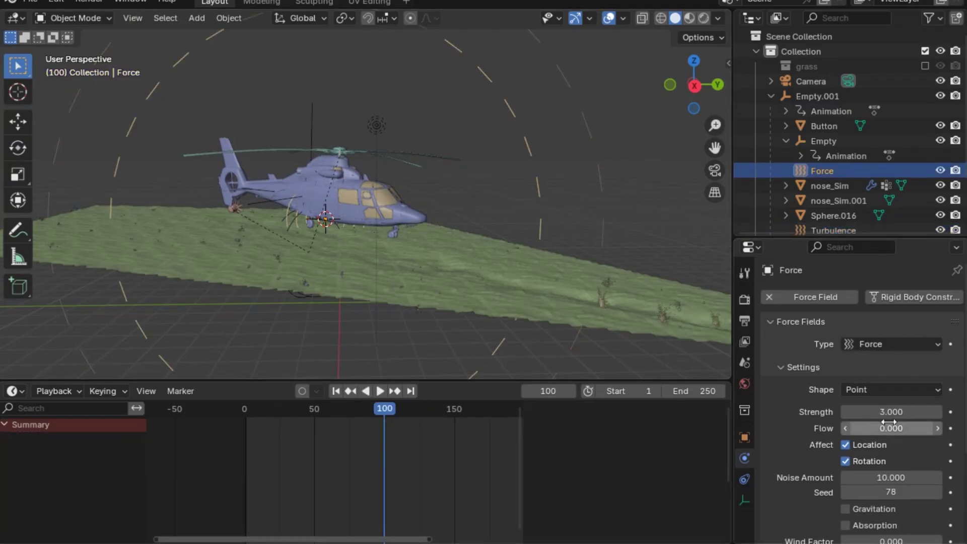
{"action": "key", "text": "i"}
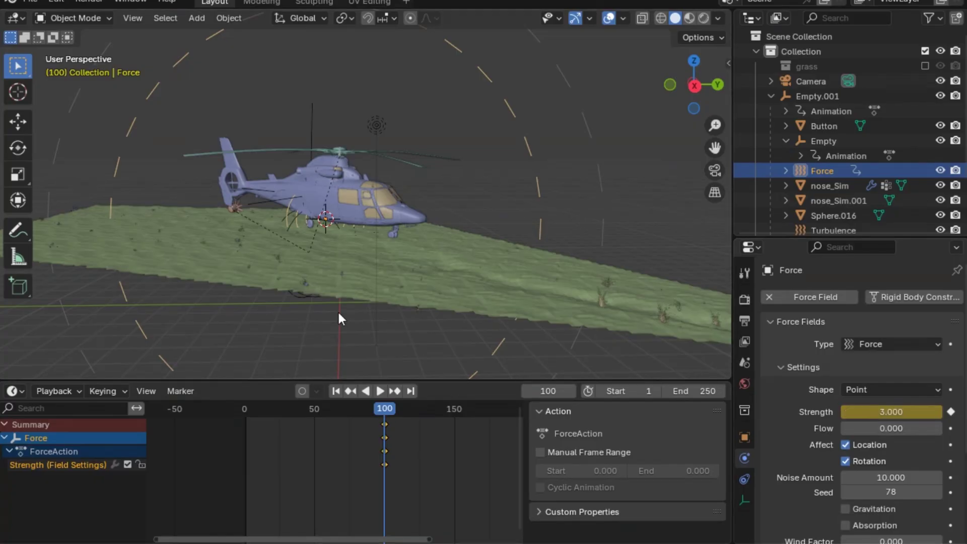
Switch the timeline area to the Graph Editor and add a Noise modifier to the Force field's Strength curve
{"action": "left_click", "coordinate": [16, 391]}
{"action": "left_click", "coordinate": [280, 274]}
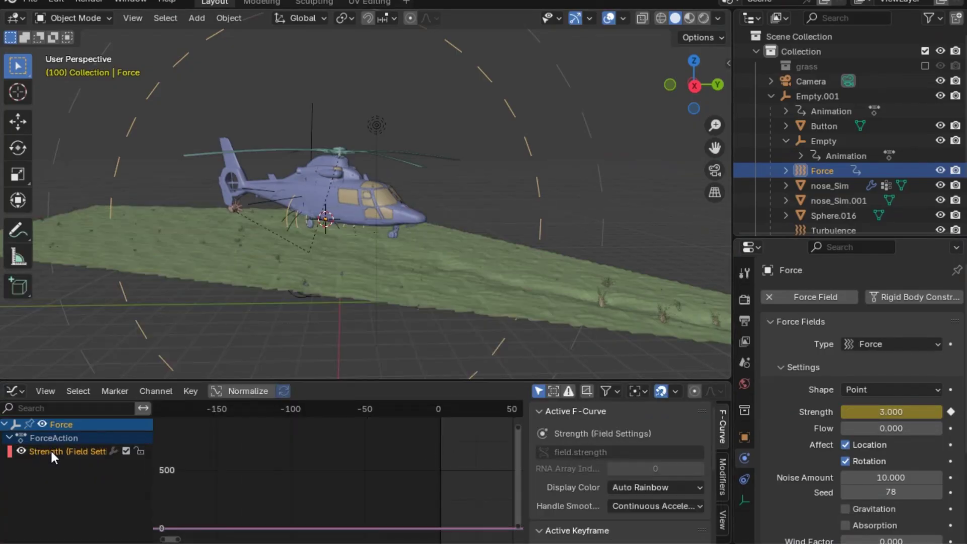
{"action": "left_click", "coordinate": [724, 476]}
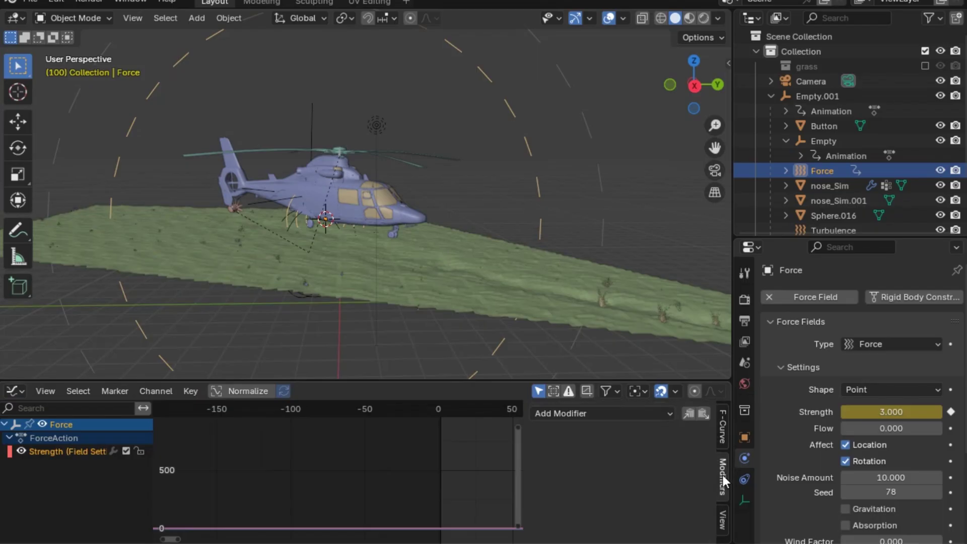
{"action": "left_click", "coordinate": [591, 412]}
{"action": "left_click", "coordinate": [572, 496]}
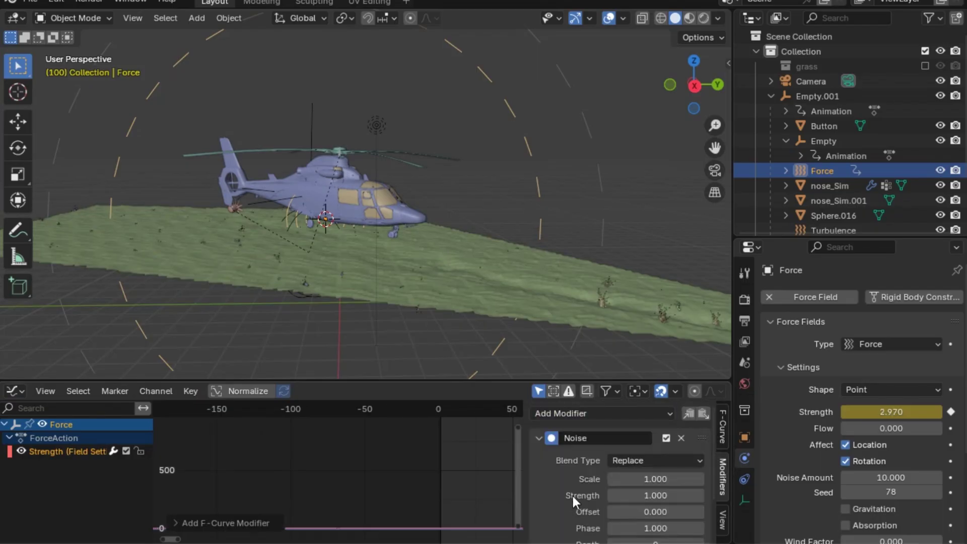
Enlarge the Graph Editor, set the Noise modifier's scale to 13.3 and strength to 1.4, and scrub forward from frame 100
{"action": "left_click_drag", "start_coordinate": [460, 382], "coordinate": [460, 291]}
{"action": "left_click_drag", "start_coordinate": [176, 540], "coordinate": [556, 528]}
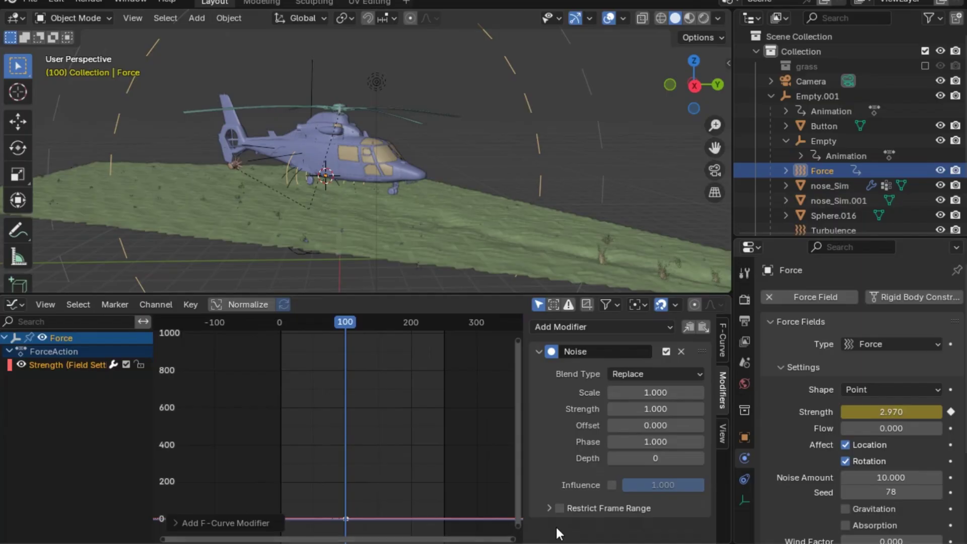
{"action": "left_click", "coordinate": [656, 391]}
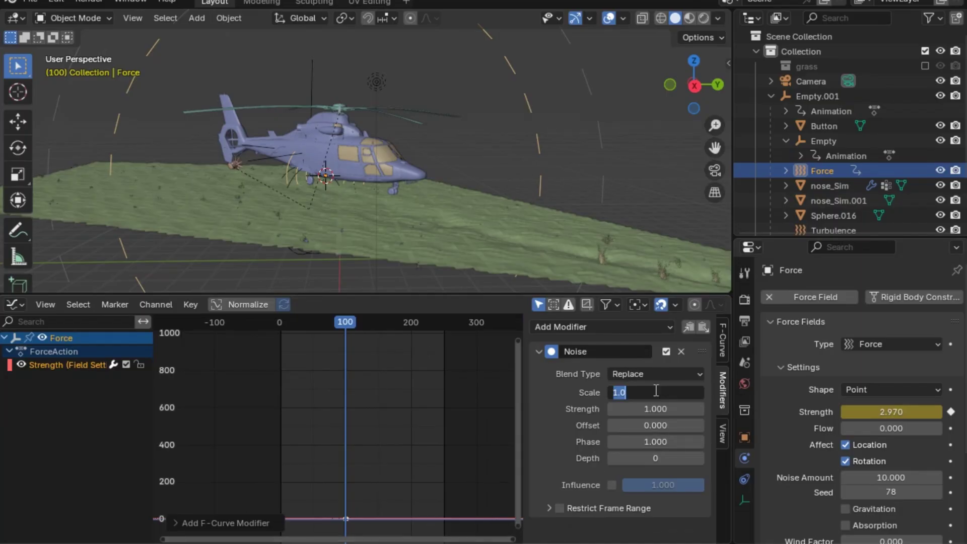
{"action": "type", "text": "1"}
{"action": "key", "text": "Return"}
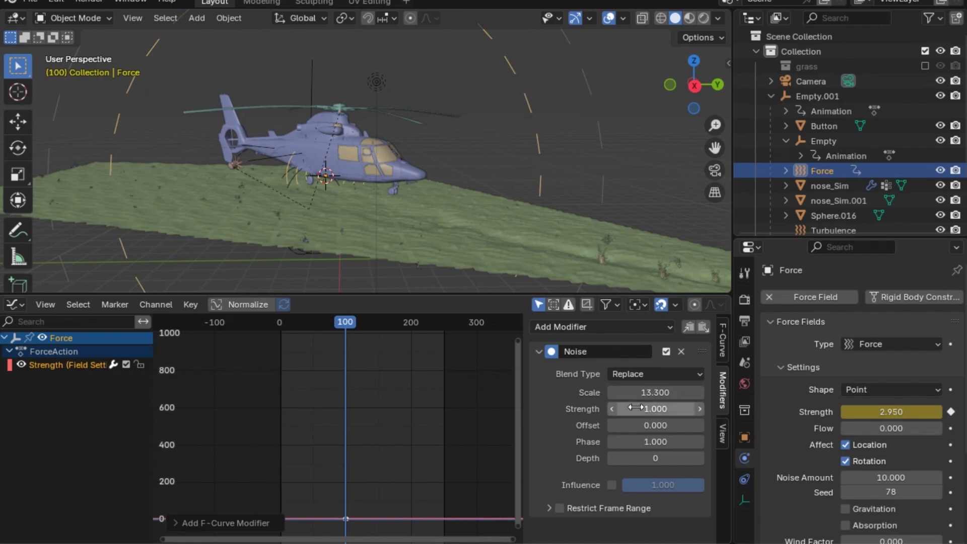
{"action": "left_click", "coordinate": [642, 408]}
{"action": "type", "text": "1.4"}
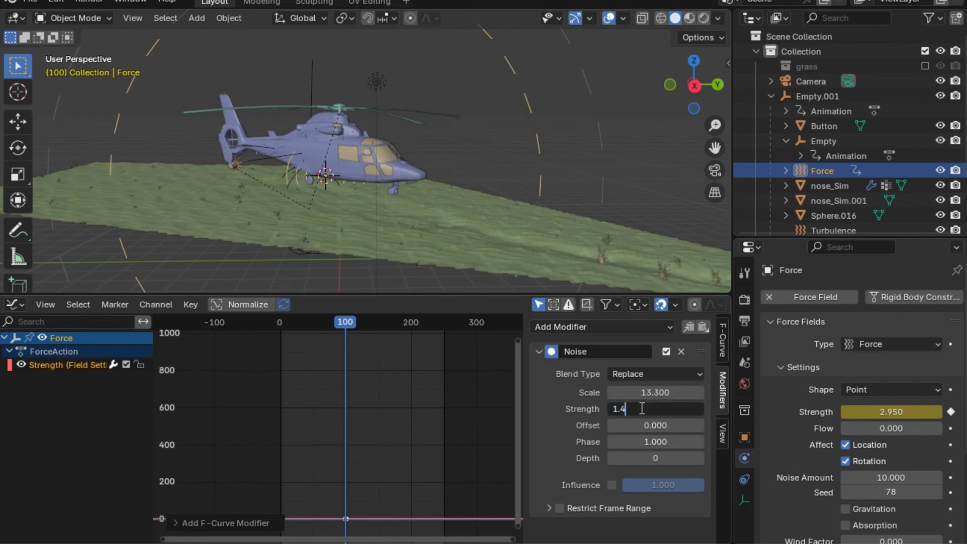
{"action": "key", "text": "Return"}
{"action": "left_click_drag", "start_coordinate": [352, 326], "coordinate": [377, 325]}
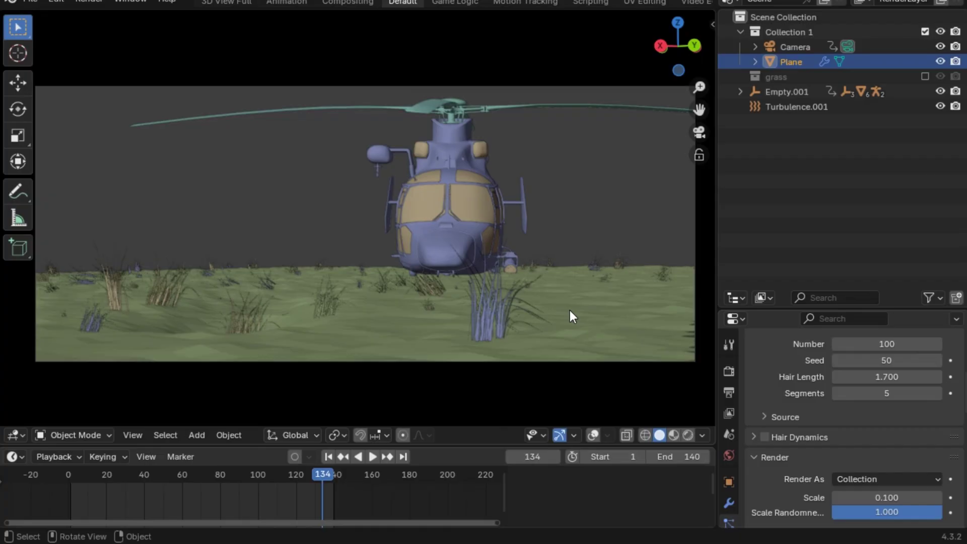
Set the number of grass hair particles on the Plane to 5000
{"action": "left_click", "coordinate": [869, 338]}
{"action": "type", "text": "5000"}
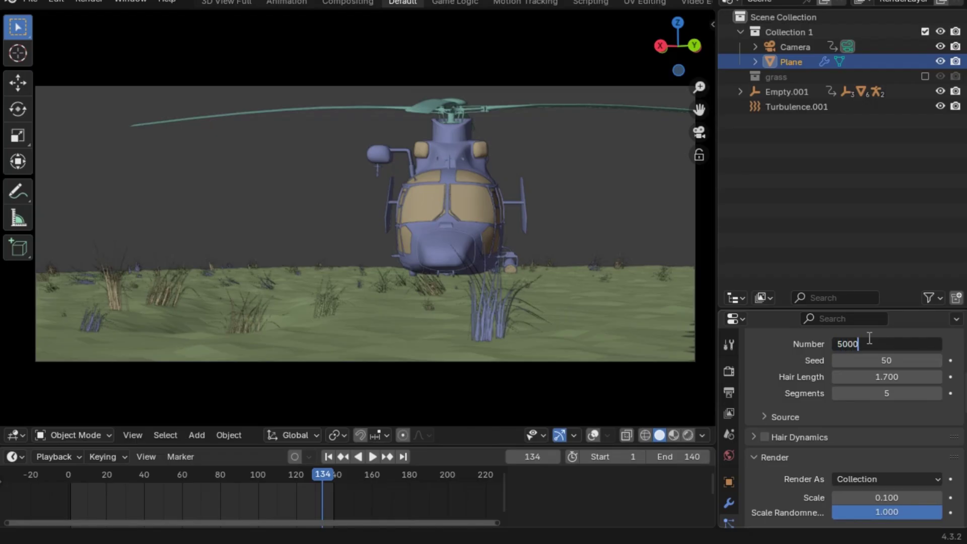
{"action": "key", "text": "Return"}
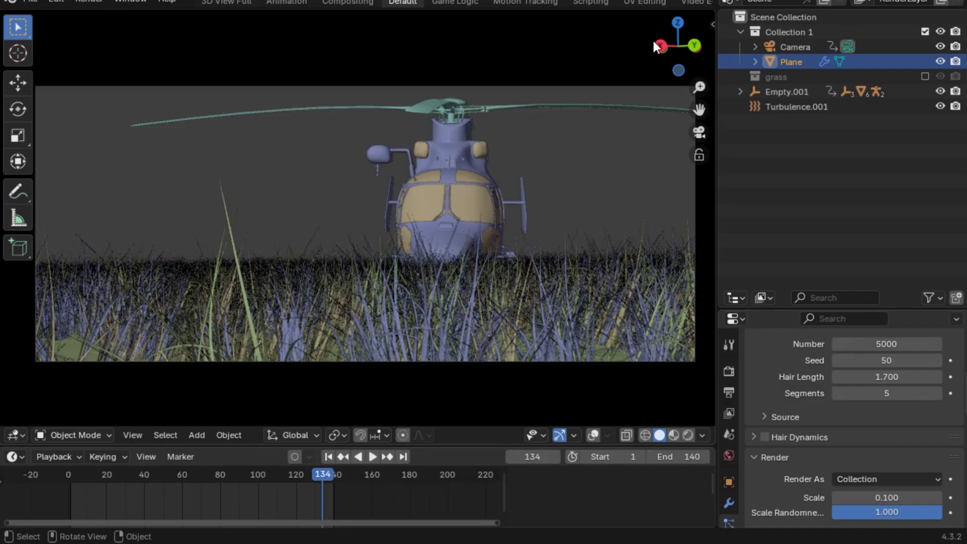
Switch the Outliner area to the Compositor and enable the use of nodes
{"action": "left_click", "coordinate": [736, 297]}
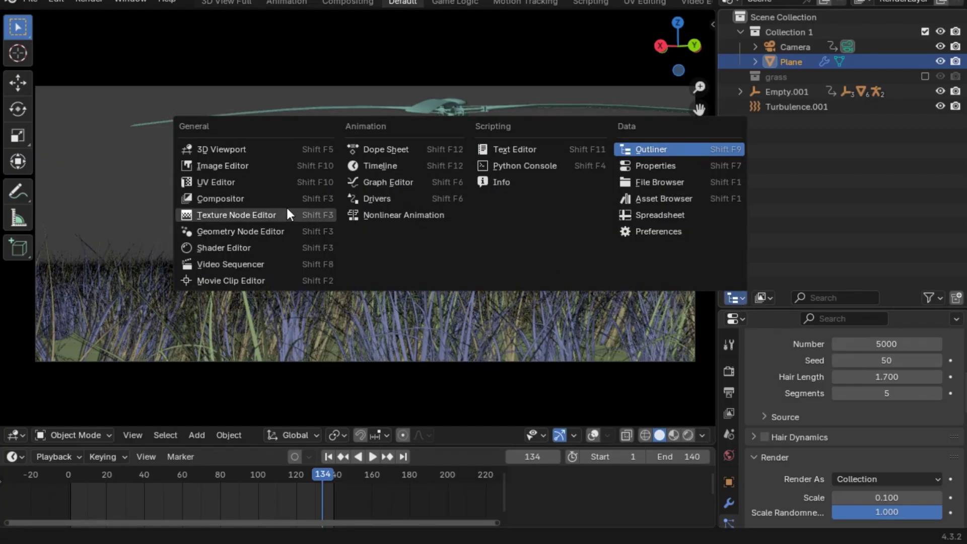
{"action": "left_click", "coordinate": [274, 197]}
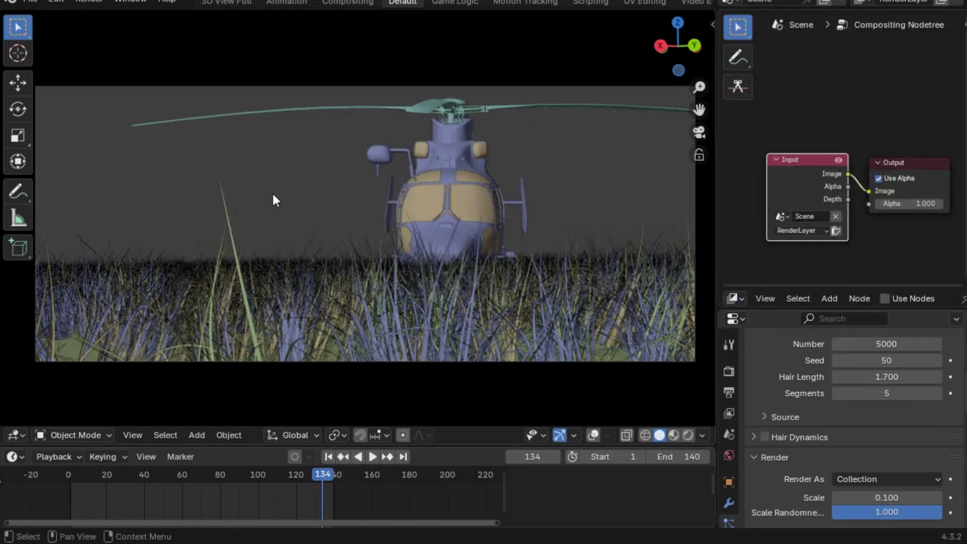
{"action": "left_click", "coordinate": [812, 146]}
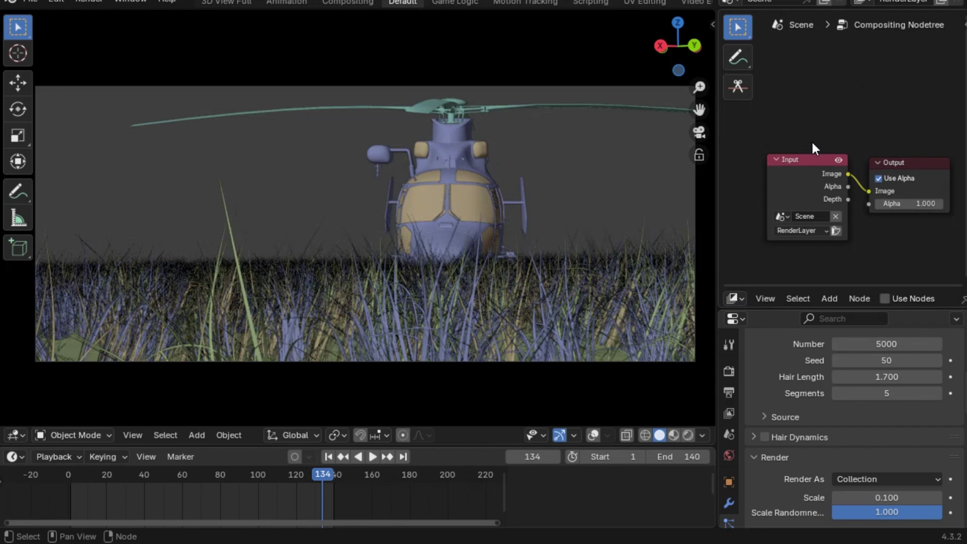
{"action": "left_click", "coordinate": [884, 299]}
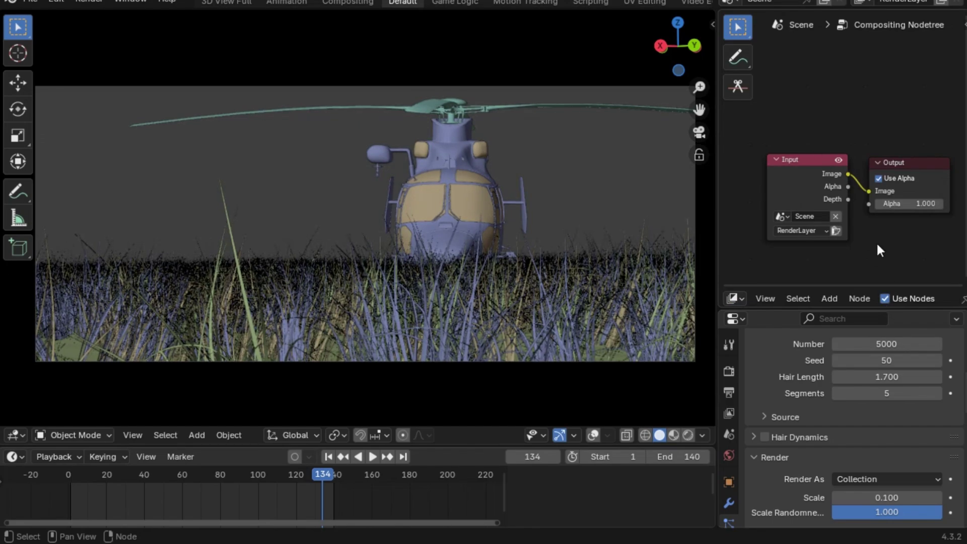
Insert a Color Balance node between the Input and Output nodes, moving the Input node aside to clear it
{"action": "key", "text": "shift+a"}
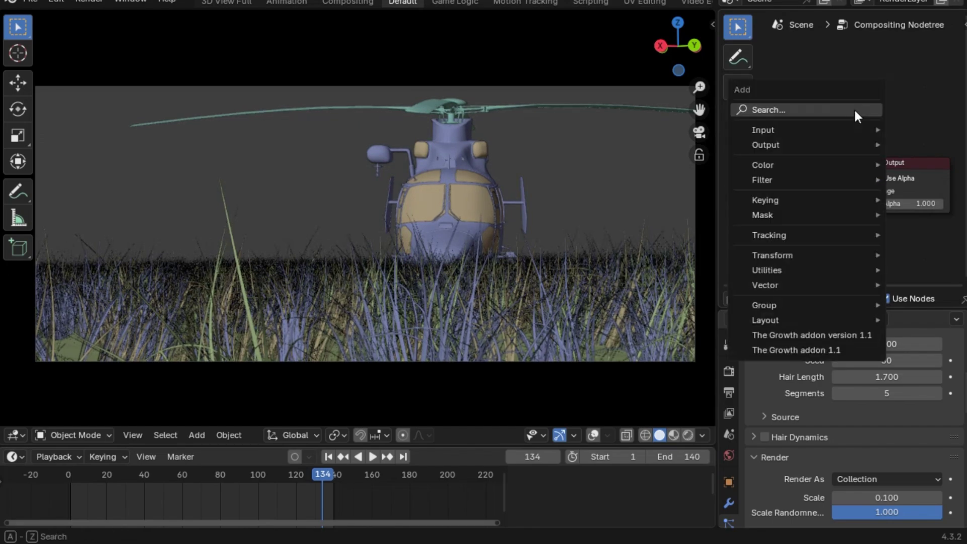
{"action": "type", "text": "colo"}
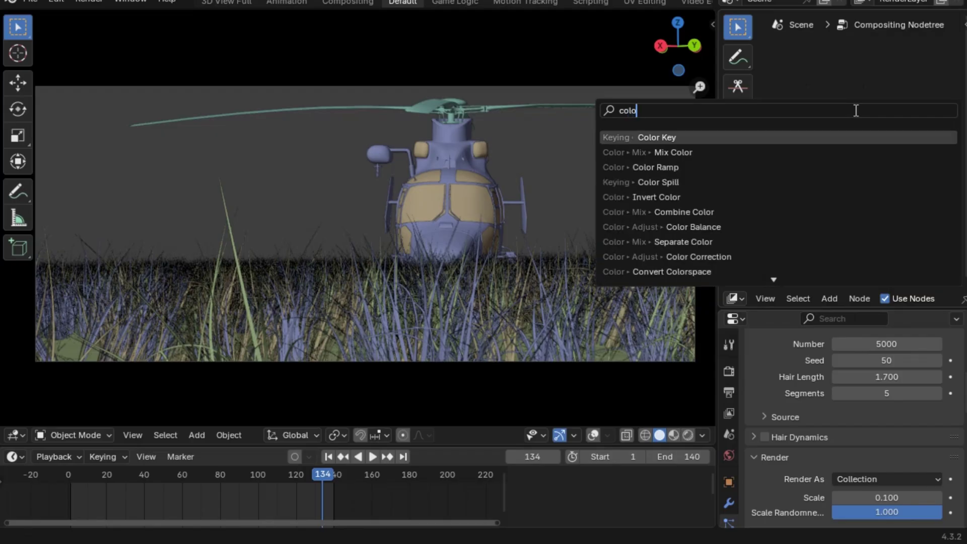
{"action": "left_click", "coordinate": [773, 227]}
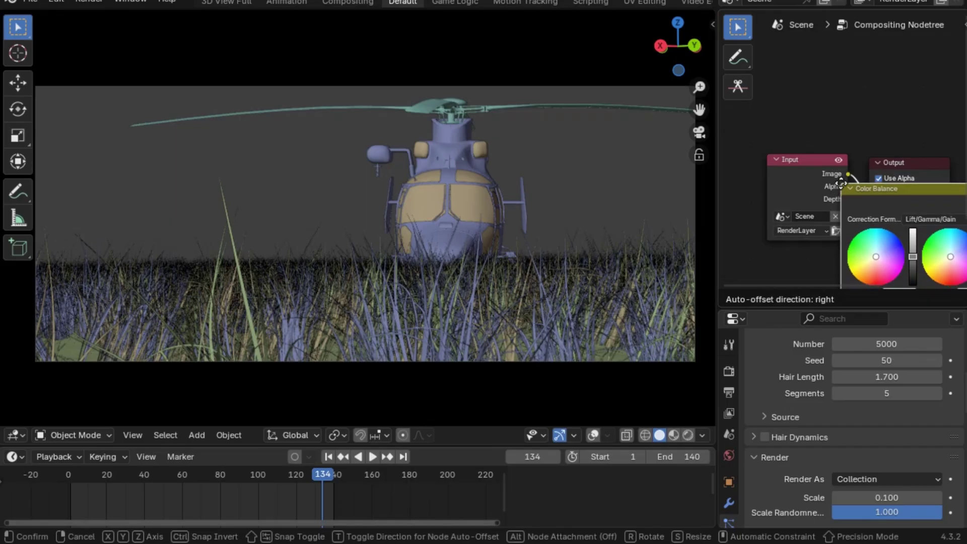
{"action": "left_click", "coordinate": [842, 184]}
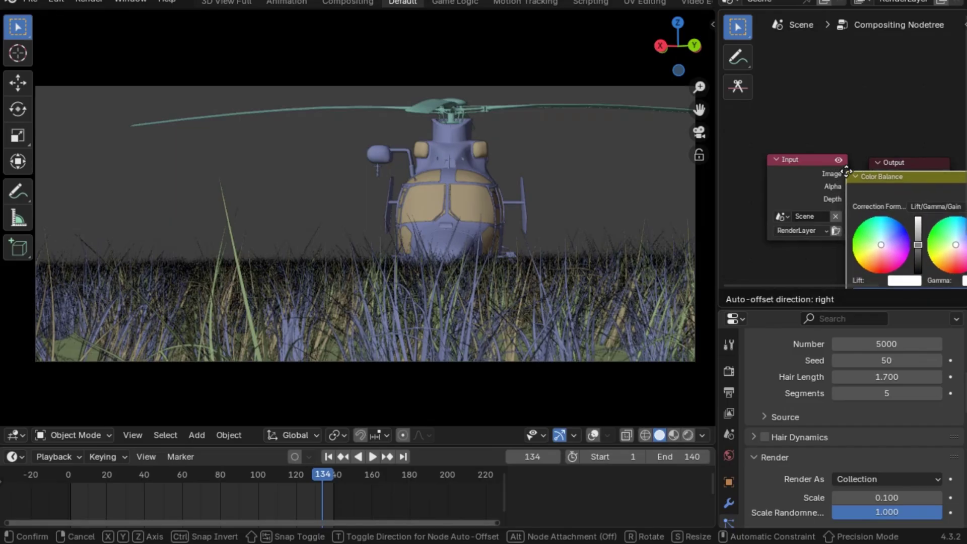
{"action": "left_click_drag", "start_coordinate": [799, 189], "coordinate": [775, 220]}
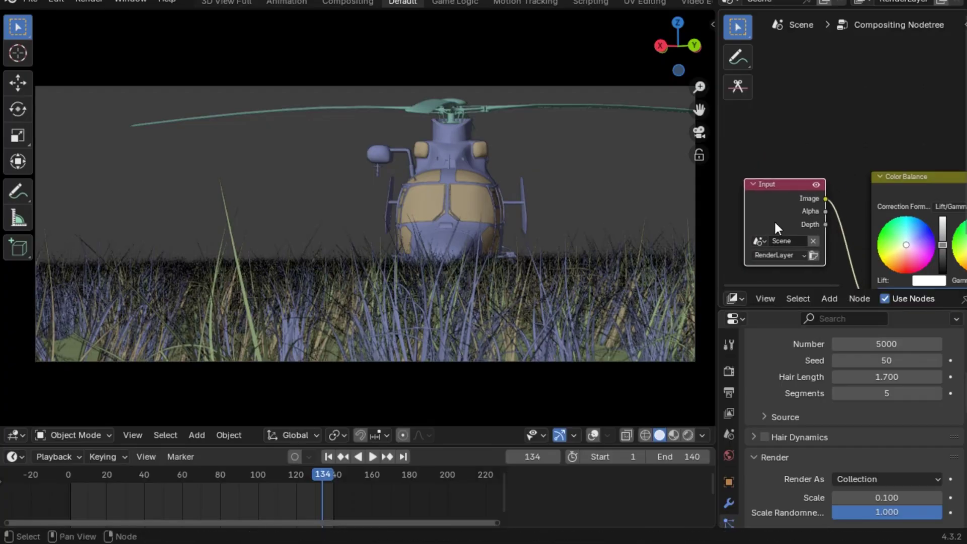
{"action": "left_click_drag", "start_coordinate": [775, 281], "coordinate": [851, 278]}
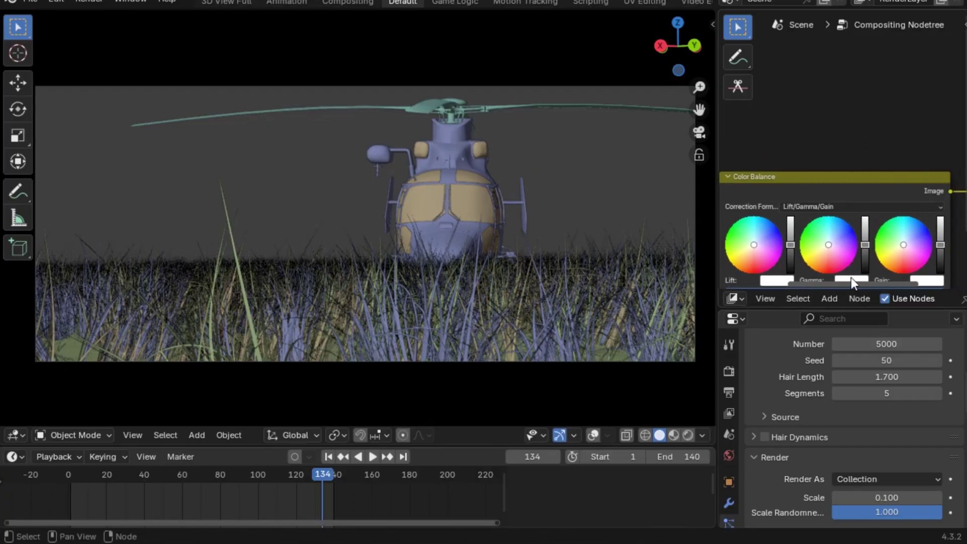
{"action": "left_click_drag", "start_coordinate": [964, 121], "coordinate": [964, 150]}
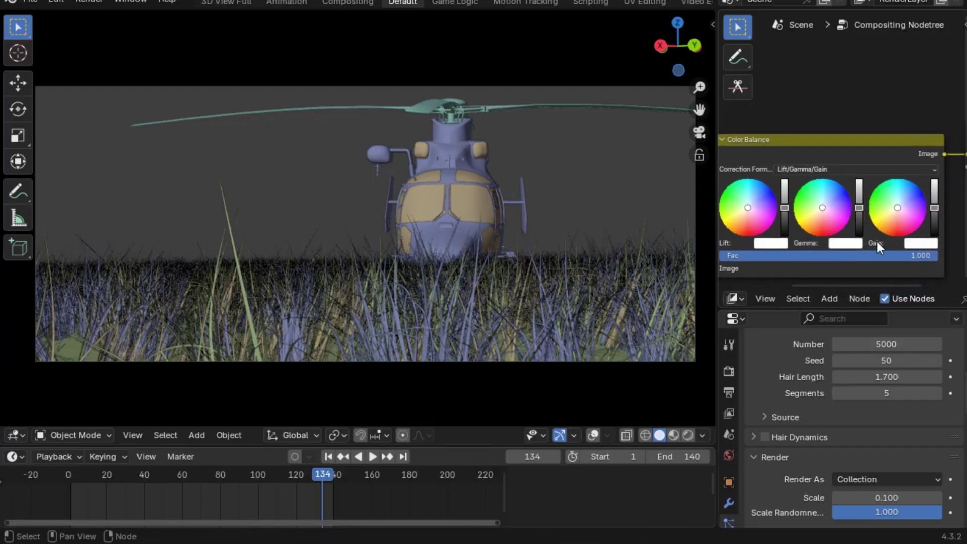
Switch the viewport to Rendered shading and enable the compositor preview in it
{"action": "left_click", "coordinate": [688, 434]}
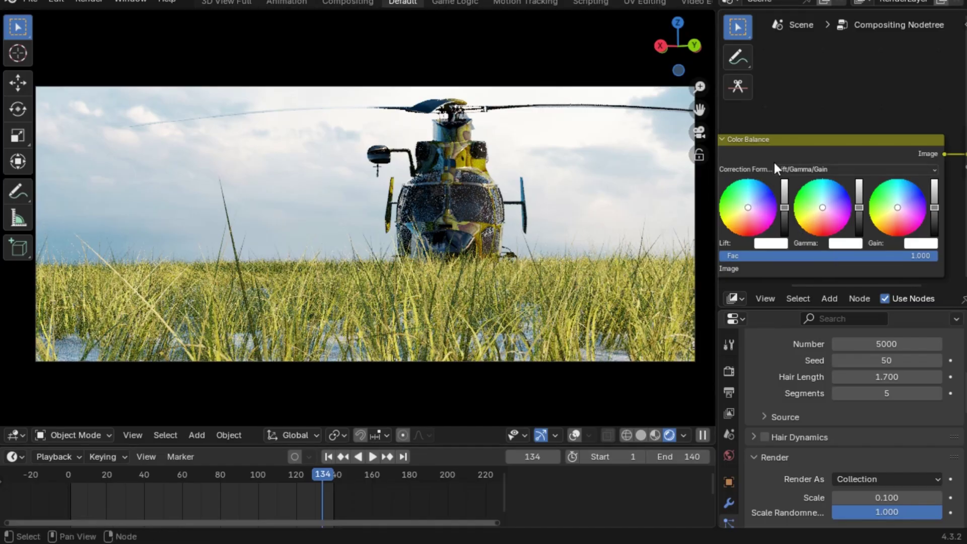
{"action": "left_click", "coordinate": [683, 436]}
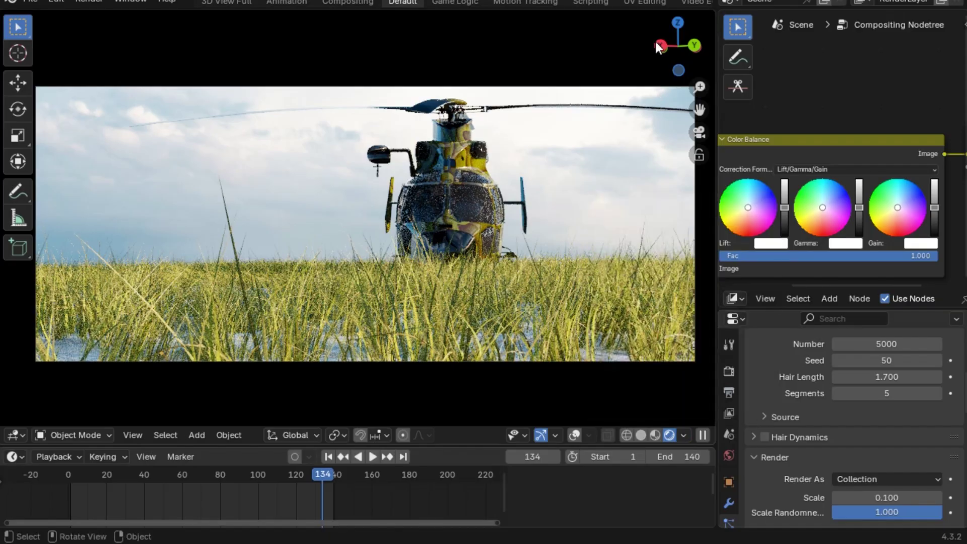
{"action": "left_click", "coordinate": [684, 436]}
{"action": "left_click", "coordinate": [680, 432]}
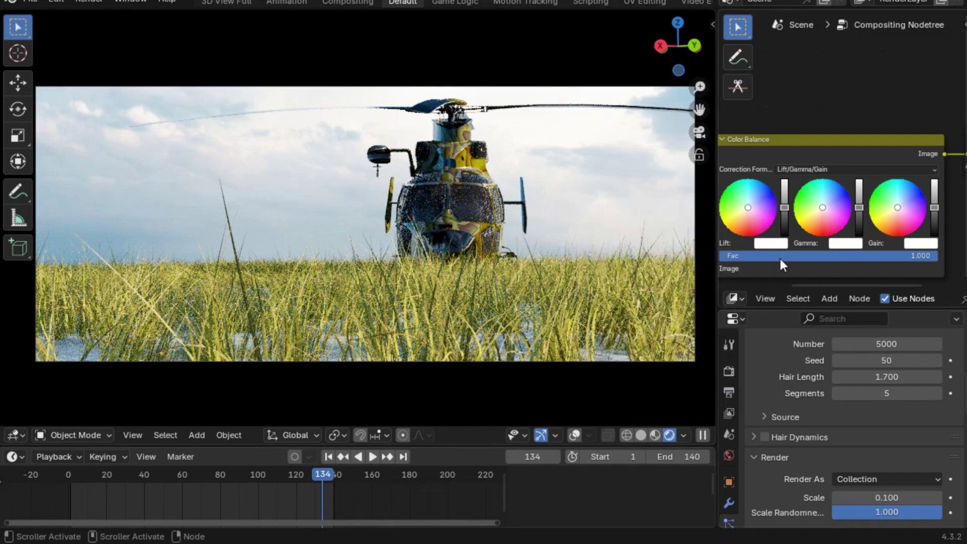
Set the Color Balance node's Lift color to a pale warm pink using a hex value
{"action": "left_click_drag", "start_coordinate": [793, 268], "coordinate": [812, 268]}
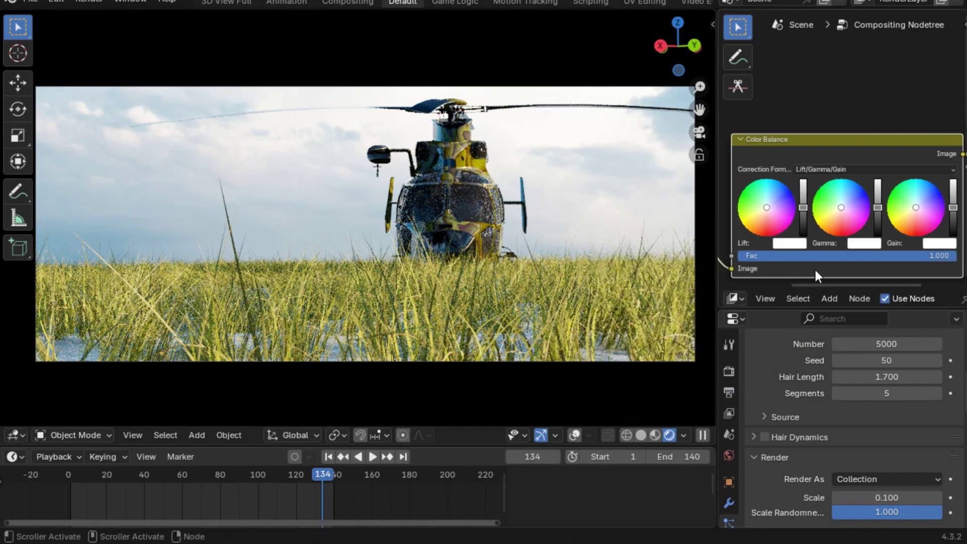
{"action": "scroll", "coordinate": [814, 129], "scroll_direction": "up", "scroll_amount": 2}
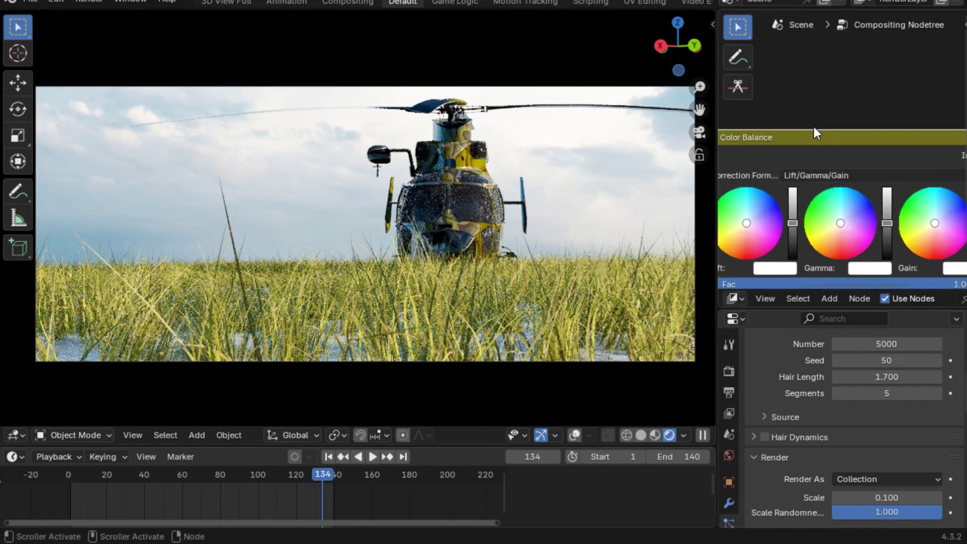
{"action": "left_click", "coordinate": [770, 268]}
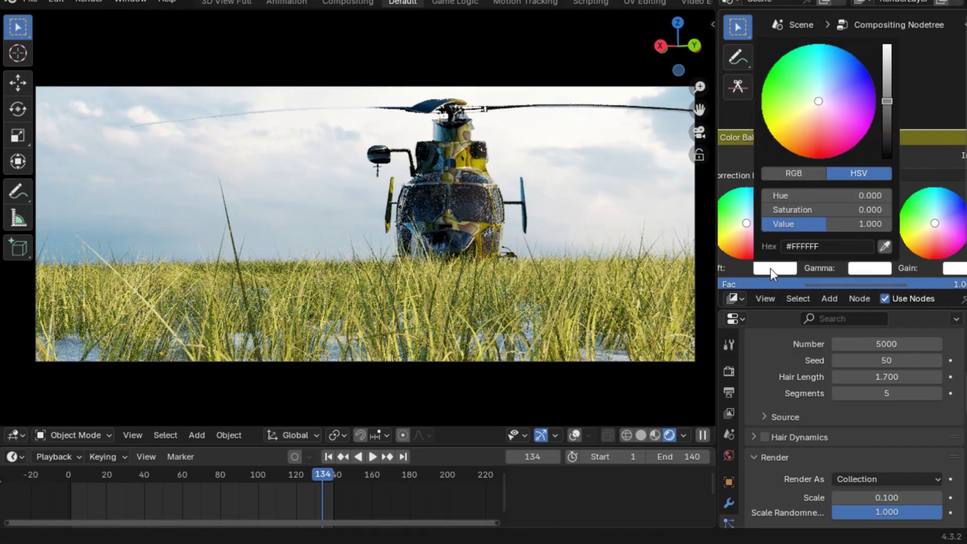
{"action": "left_click", "coordinate": [815, 247]}
{"action": "type", "text": "#FFE8B2"}
{"action": "key", "text": "Return"}
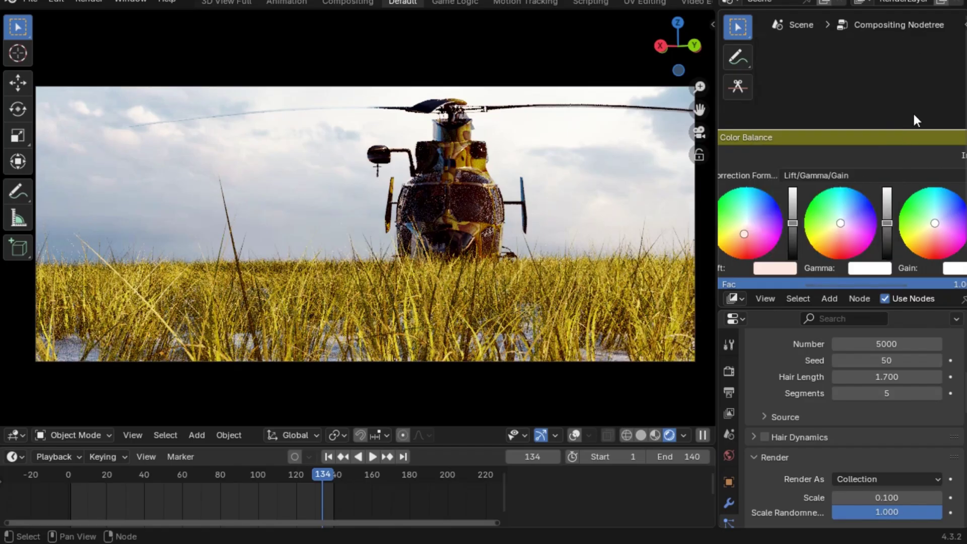
Set the Color Balance node's Gamma color to hex F7FFFF
{"action": "left_click", "coordinate": [863, 265]}
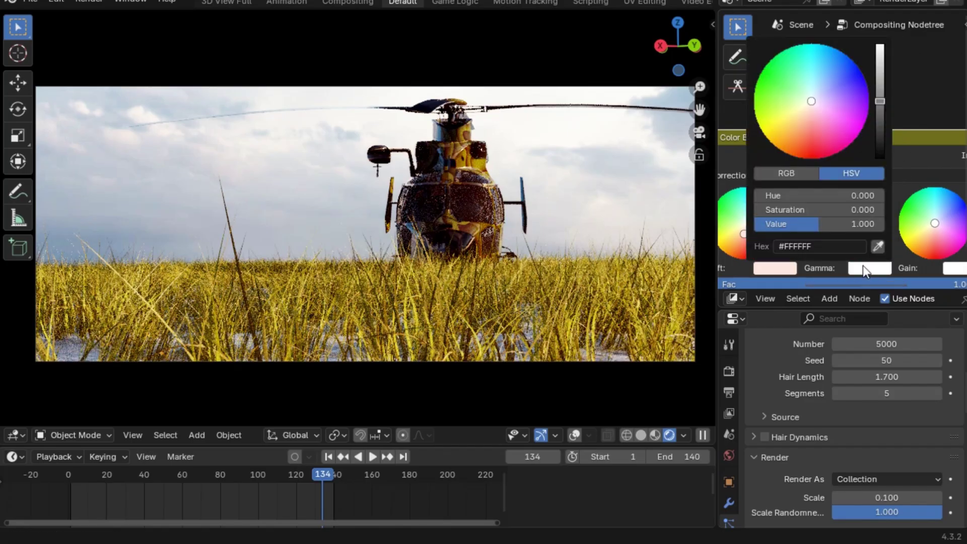
{"action": "left_click", "coordinate": [826, 243]}
{"action": "key", "text": "BackSpace"}
{"action": "key", "text": "BackSpace"}
{"action": "key", "text": "BackSpace"}
{"action": "key", "text": "BackSpace"}
{"action": "key", "text": "BackSpace"}
{"action": "key", "text": "BackSpace"}
{"action": "type", "text": "F7FFFF"}
{"action": "key", "text": "Return"}
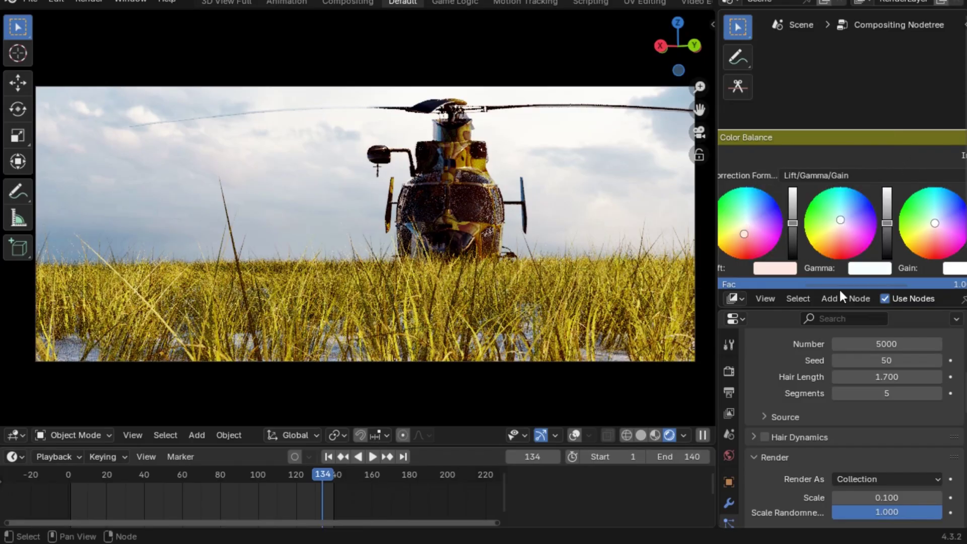
Set the Color Balance node's Gain color to hex #FFF9F7
{"action": "scroll", "coordinate": [839, 283], "scroll_direction": "right", "scroll_amount": 3, "text": "ctrl"}
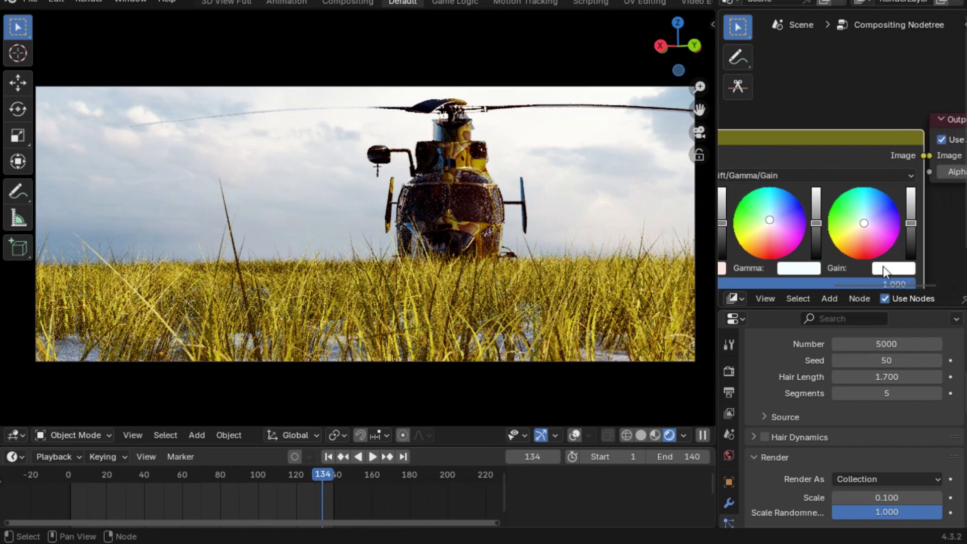
{"action": "left_click", "coordinate": [884, 266]}
{"action": "left_click", "coordinate": [838, 245]}
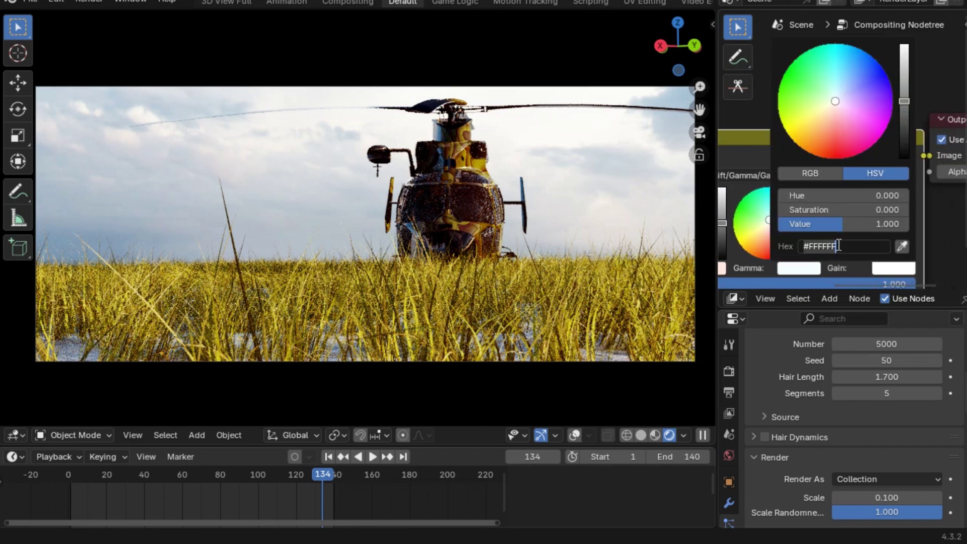
{"action": "type", "text": "3"}
{"action": "key", "text": "BackSpace"}
{"action": "type", "text": "#FFF9F7"}
{"action": "key", "text": "Return"}
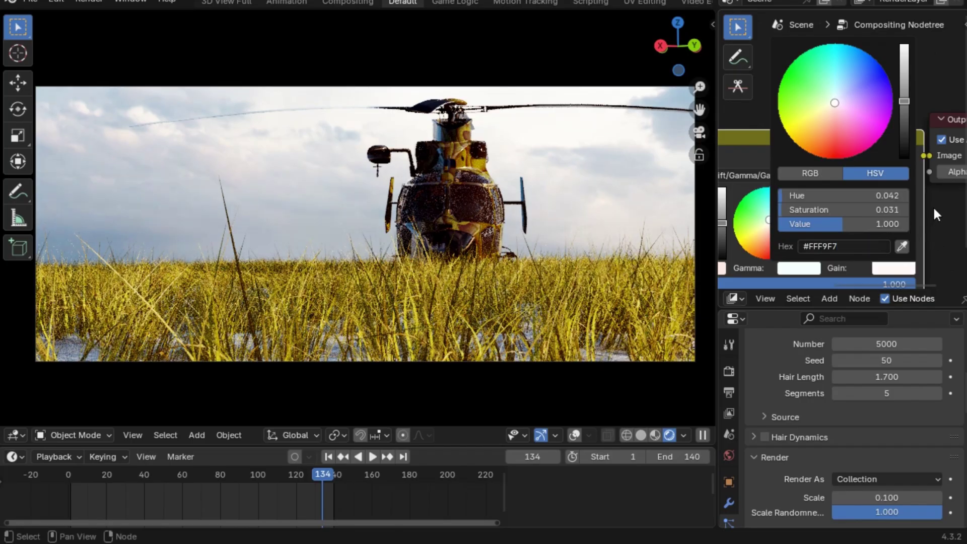
Spread the Color Balance and Output nodes apart to make room for another node between them
{"action": "left_click_drag", "start_coordinate": [884, 144], "coordinate": [861, 144]}
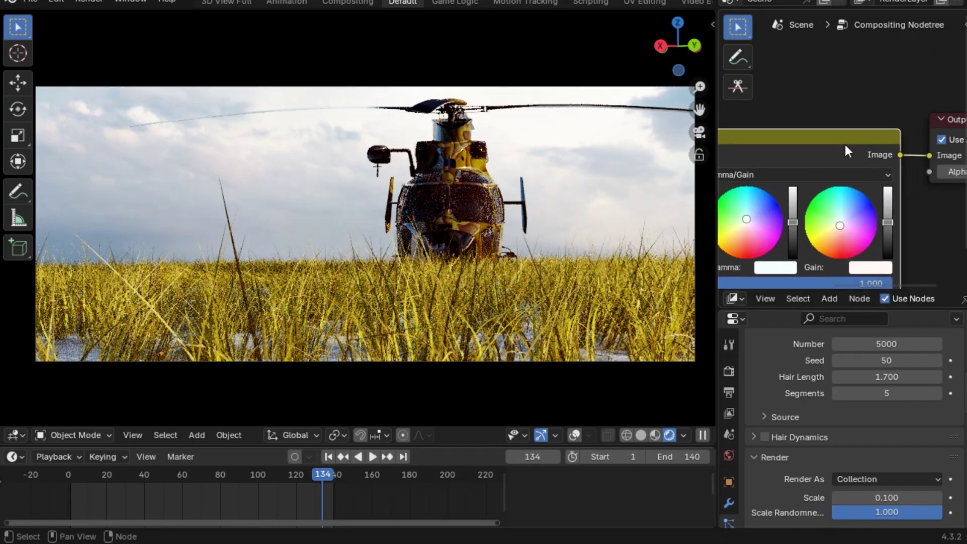
{"action": "left_click_drag", "start_coordinate": [851, 284], "coordinate": [902, 275]}
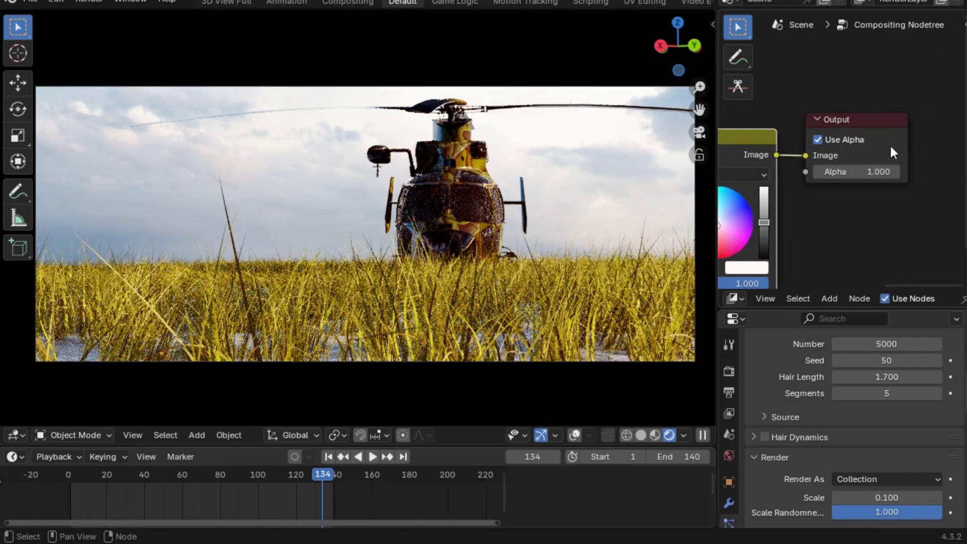
{"action": "left_click", "coordinate": [872, 119]}
{"action": "left_click_drag", "start_coordinate": [872, 119], "coordinate": [956, 116]}
{"action": "left_click_drag", "start_coordinate": [881, 280], "coordinate": [866, 280]}
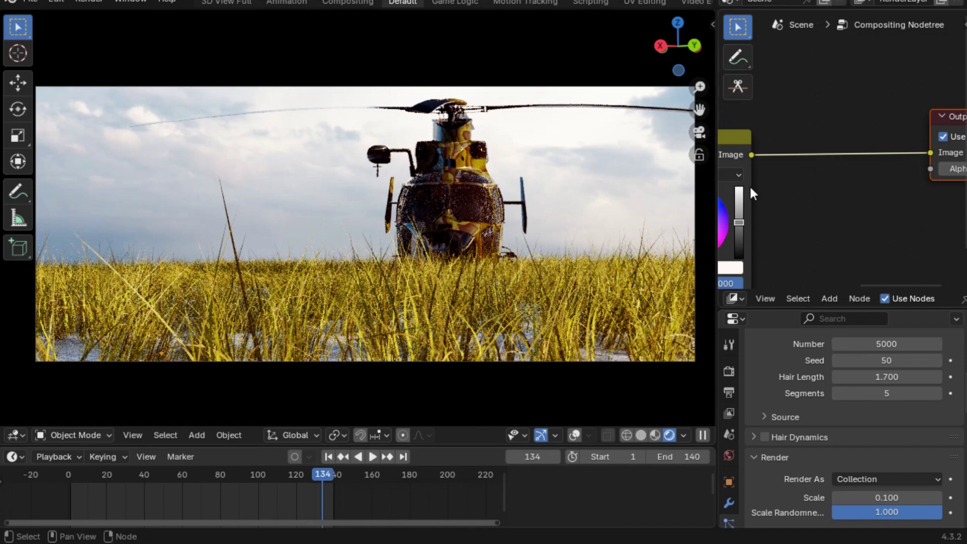
Insert a Glare node between Color Balance and Output, set its type to Fog Glow, and reposition it slightly higher
{"action": "key", "text": "shift+a"}
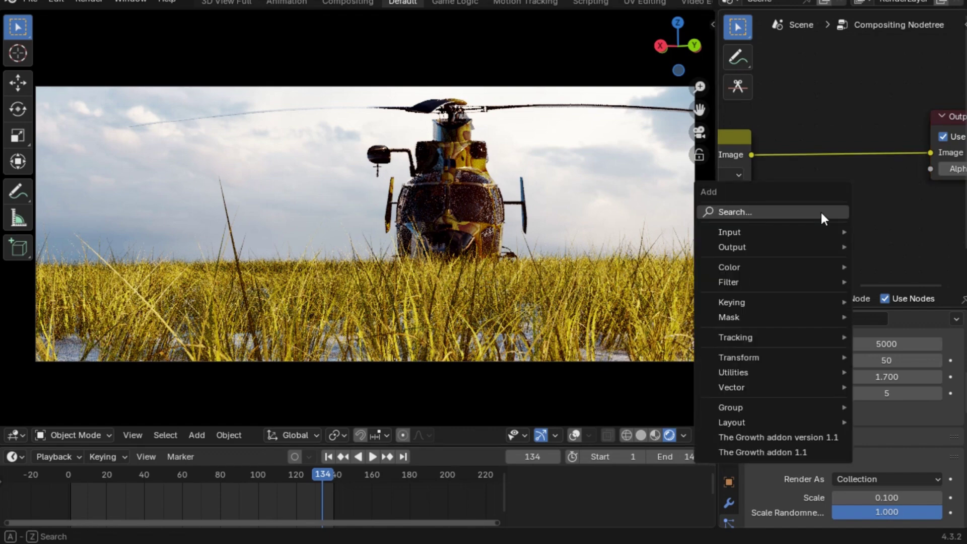
{"action": "type", "text": "GLARE"}
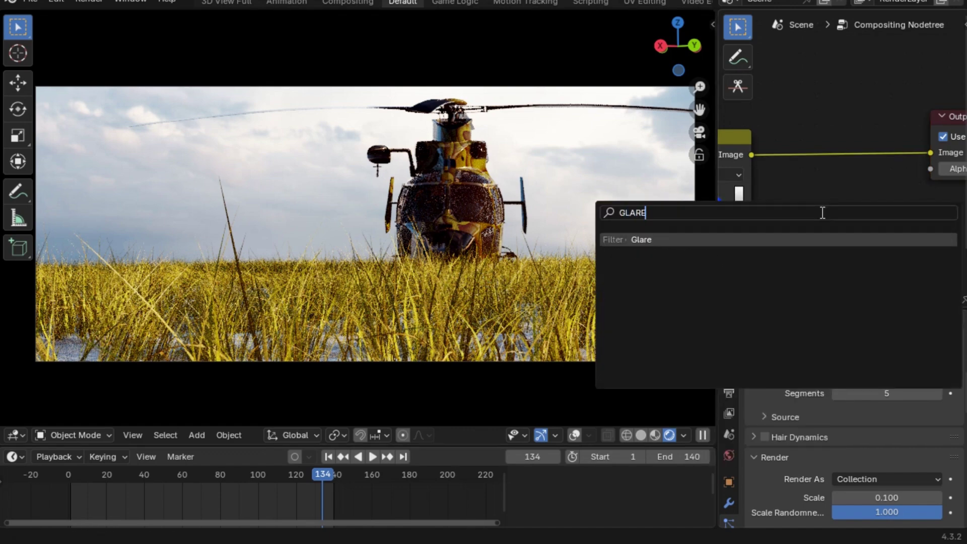
{"action": "left_click", "coordinate": [816, 239]}
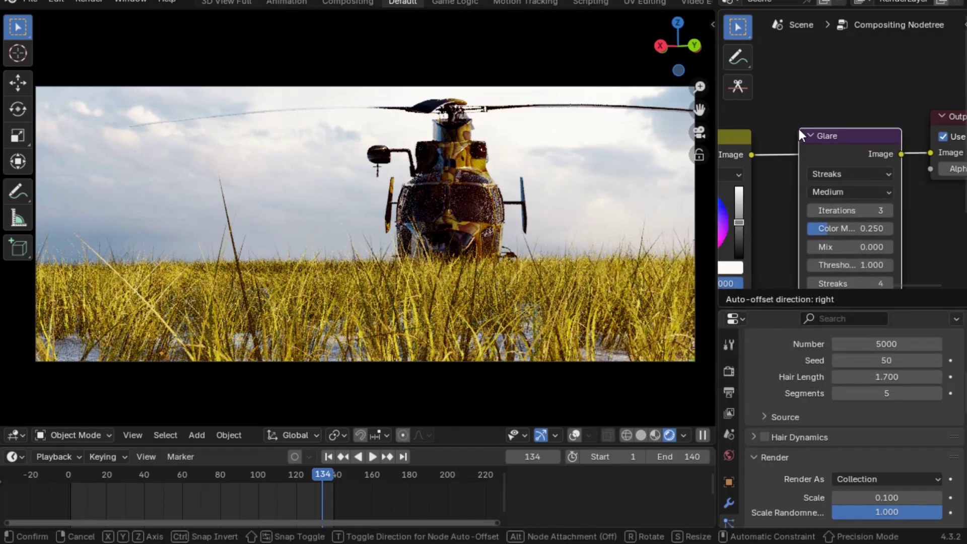
{"action": "left_click", "coordinate": [799, 131]}
{"action": "left_click", "coordinate": [839, 175]}
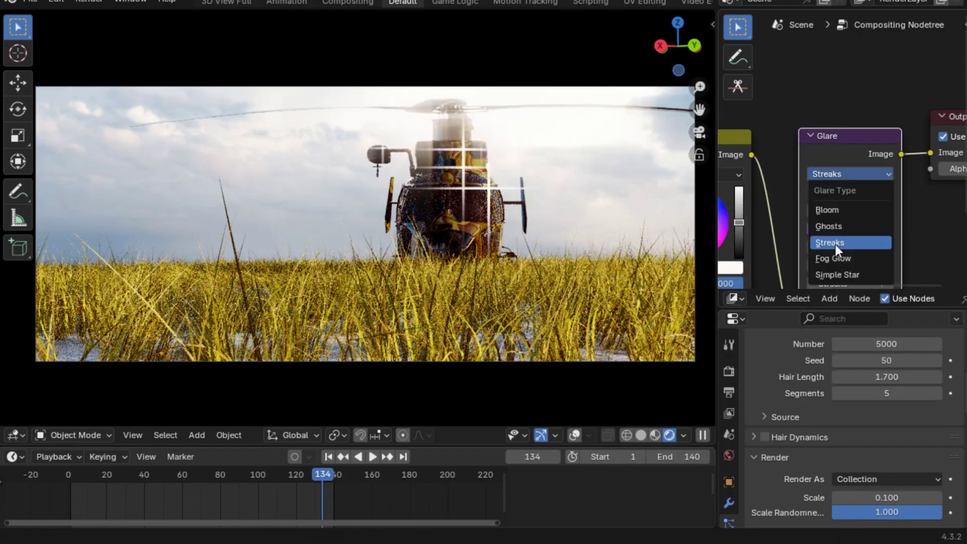
{"action": "left_click", "coordinate": [832, 260]}
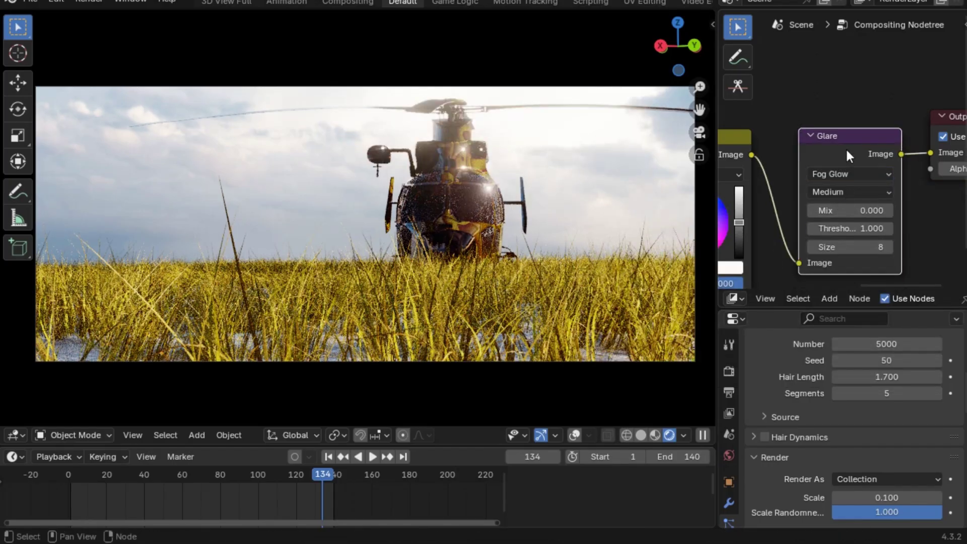
{"action": "left_click_drag", "start_coordinate": [846, 147], "coordinate": [833, 119]}
Try the Glare node's Mix at 0.6 and at 1
{"action": "left_click_drag", "start_coordinate": [833, 178], "coordinate": [860, 178]}
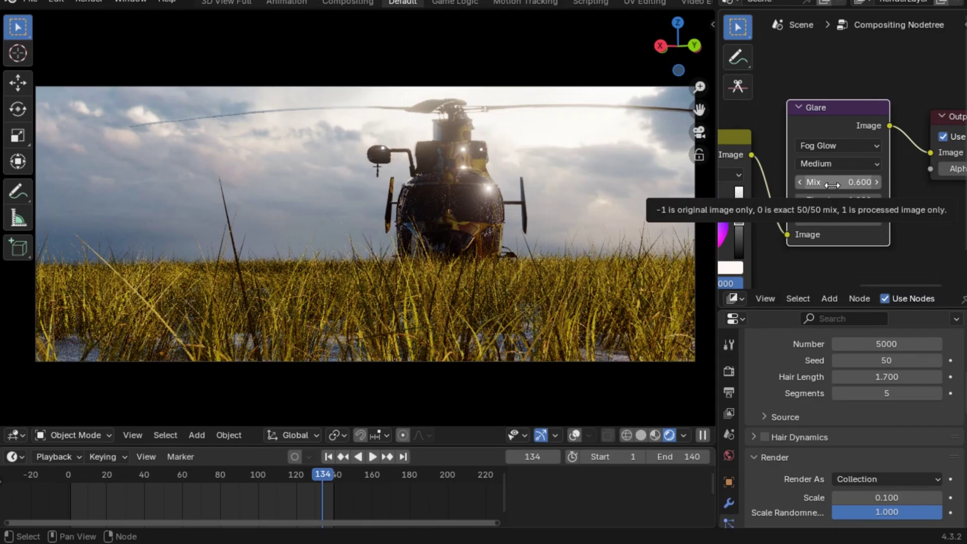
{"action": "left_click", "coordinate": [832, 182]}
{"action": "type", "text": "1"}
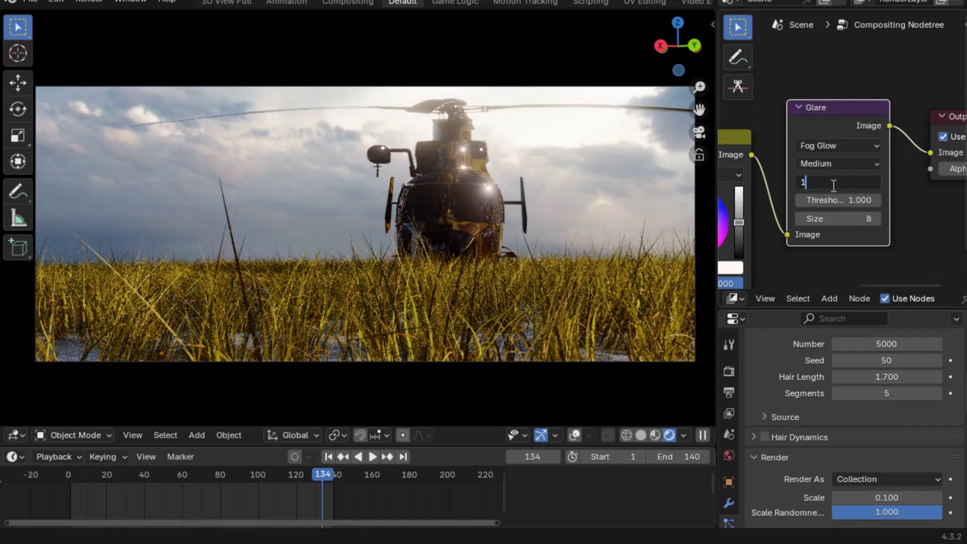
{"action": "key", "text": "Return"}
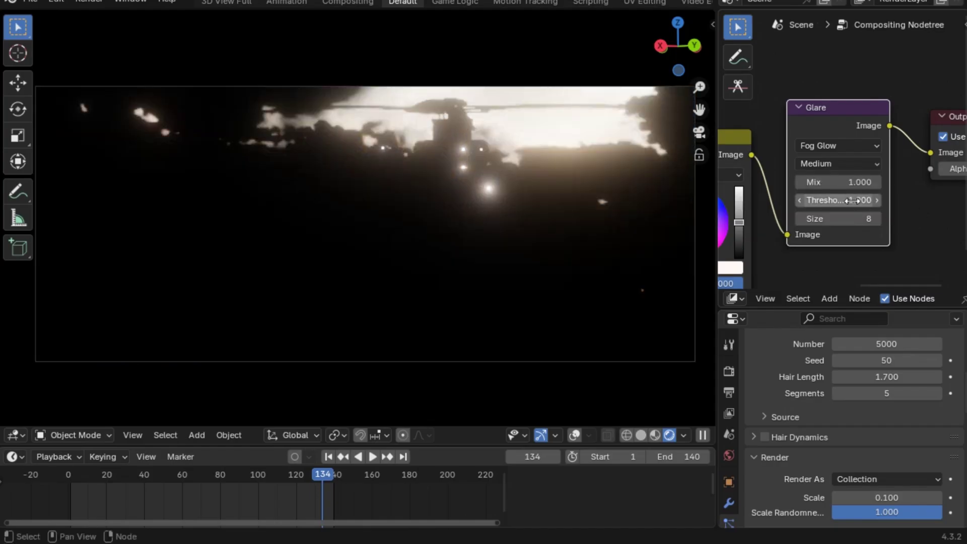
Set the Glare node's Mix to 0.1, Threshold to 1.8 and Size to 9
{"action": "left_click", "coordinate": [848, 183]}
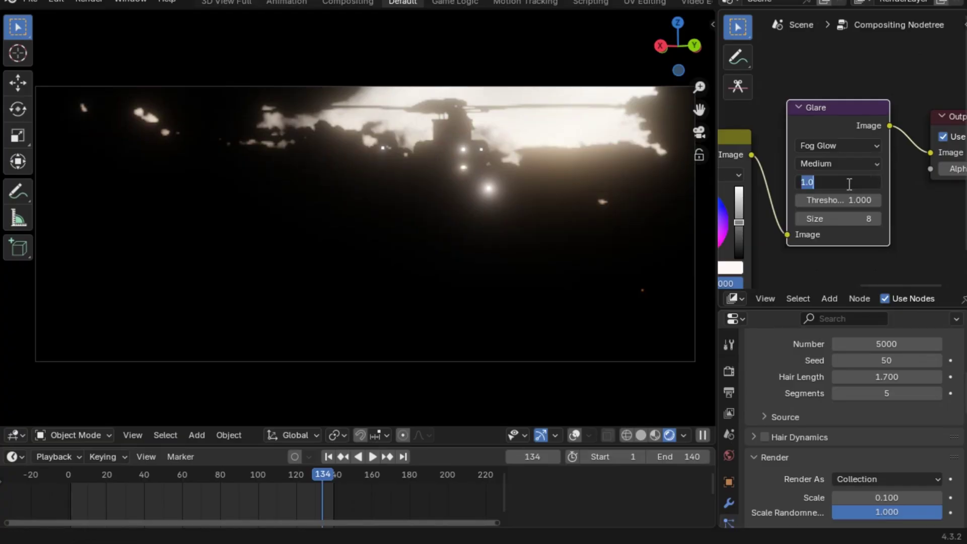
{"action": "type", "text": ".1"}
{"action": "key", "text": "Return"}
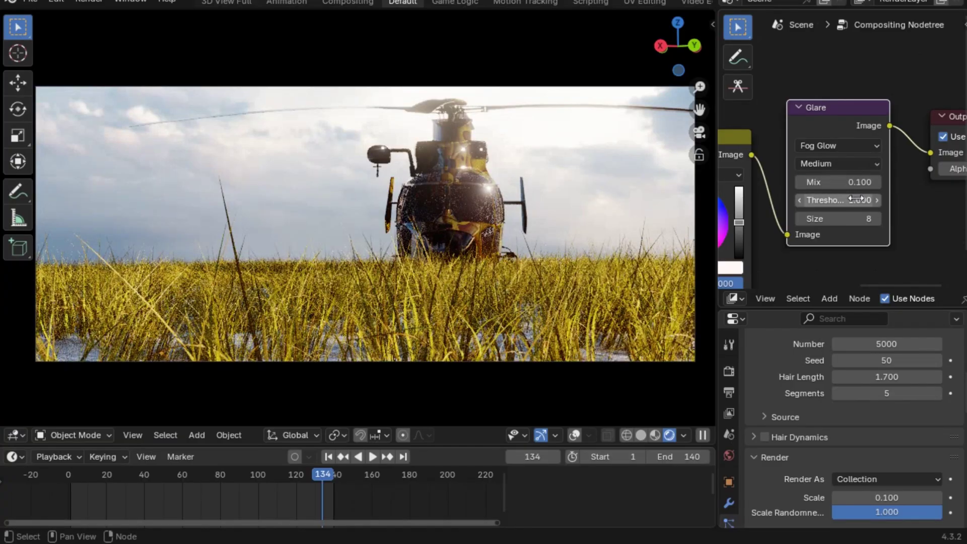
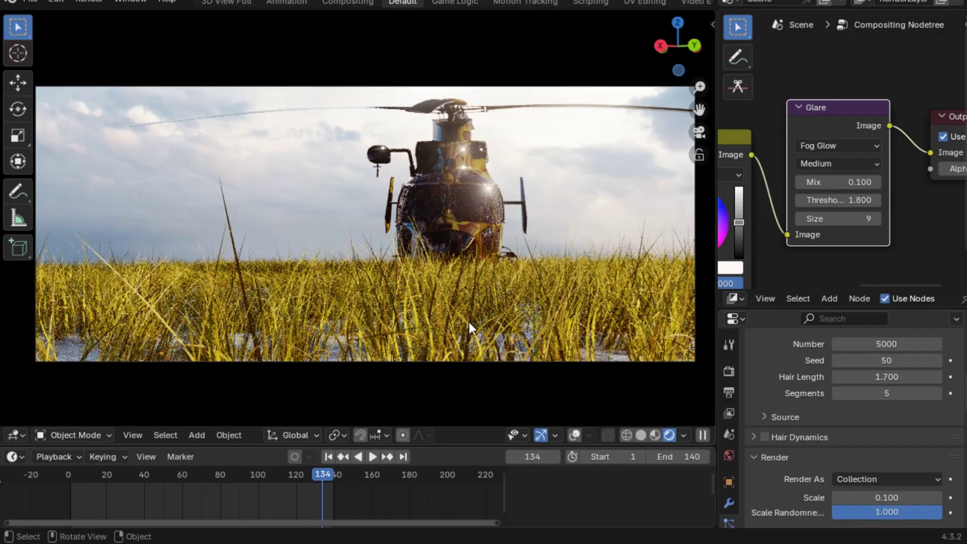
Return the viewport to Solid shading and play the animation from frame 1
{"action": "left_click", "coordinate": [639, 434]}
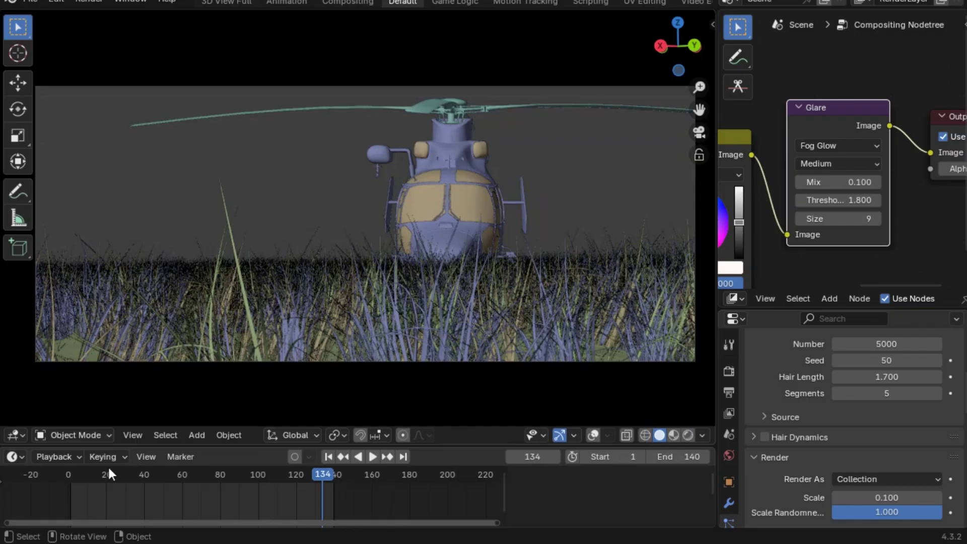
{"action": "left_click", "coordinate": [70, 470]}
{"action": "key", "text": "space"}
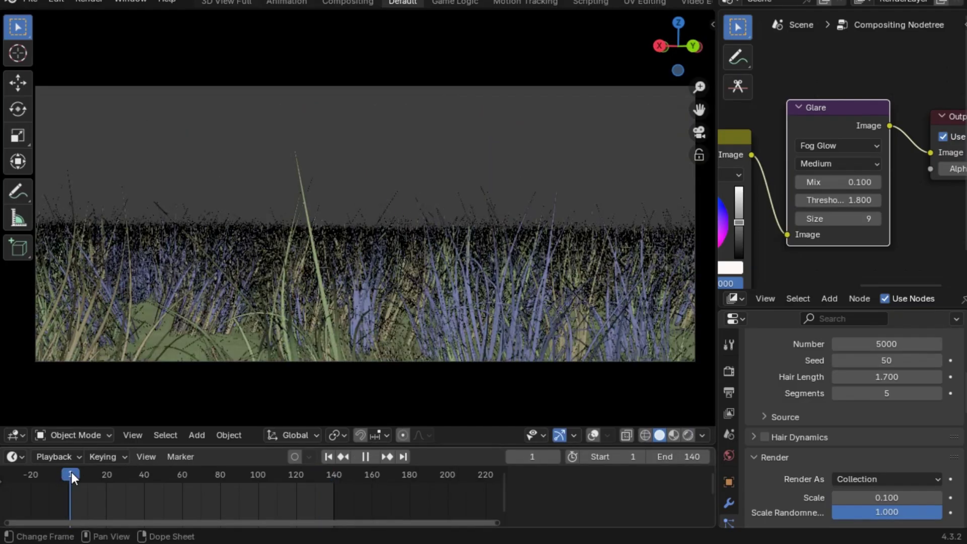
Stop the animation playback and set the Solid viewport shading color to Texture
{"action": "key", "text": "space"}
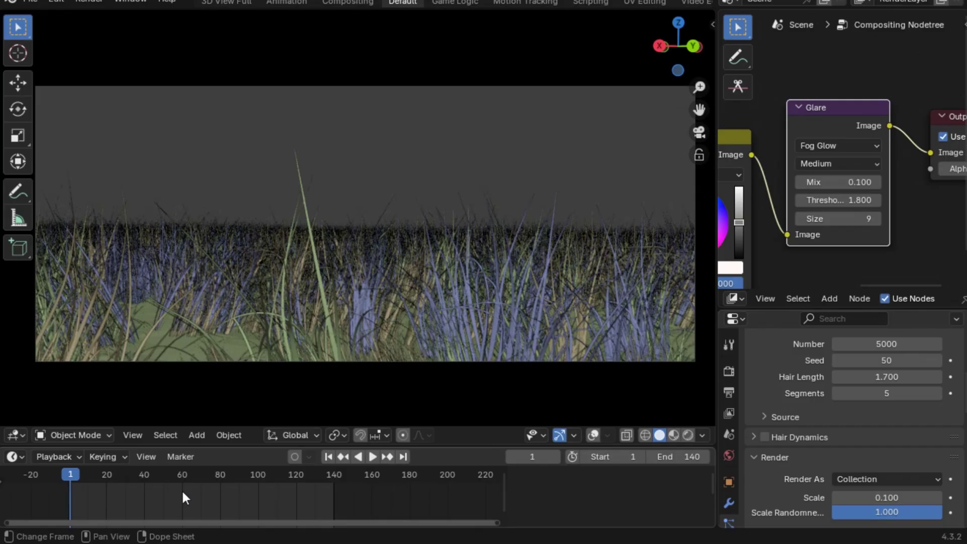
{"action": "left_click", "coordinate": [739, 298]}
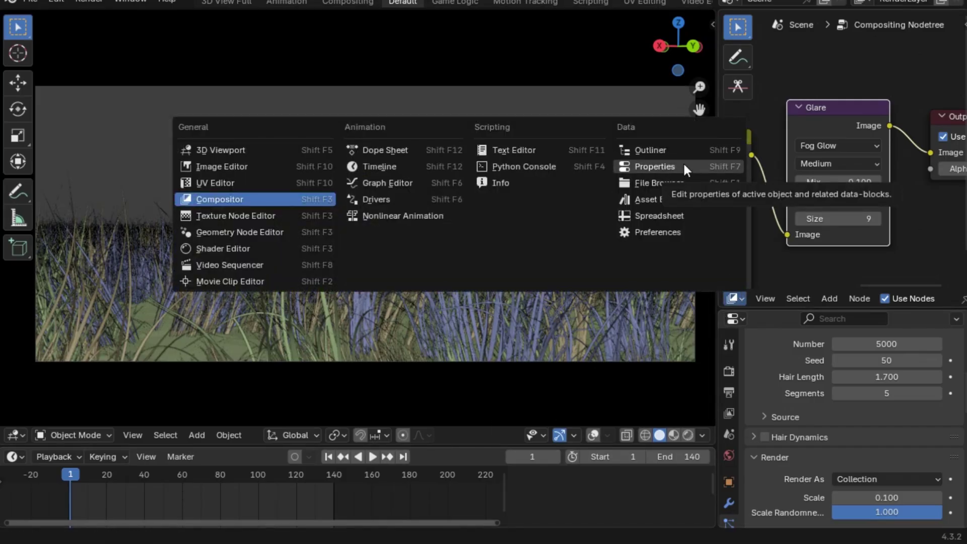
{"action": "left_click", "coordinate": [687, 147]}
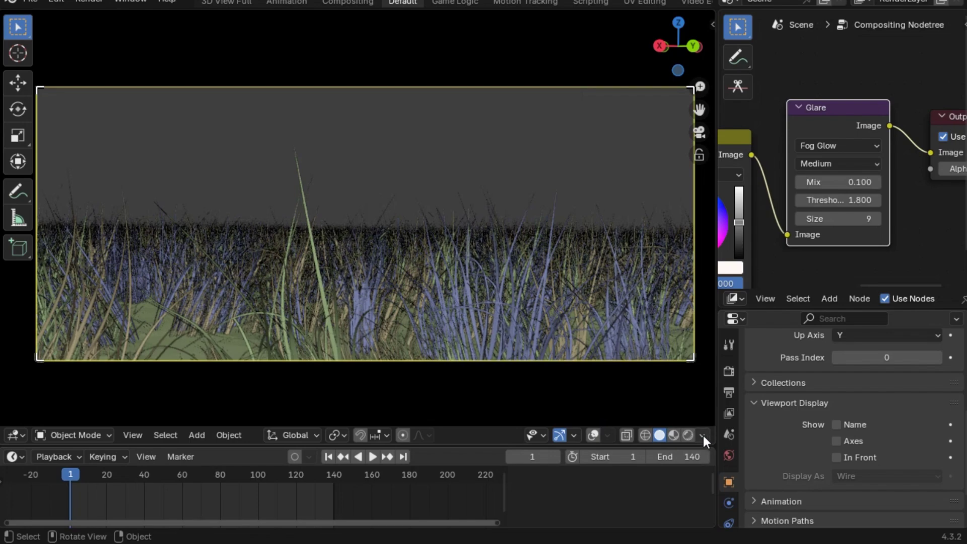
{"action": "left_click", "coordinate": [702, 434]}
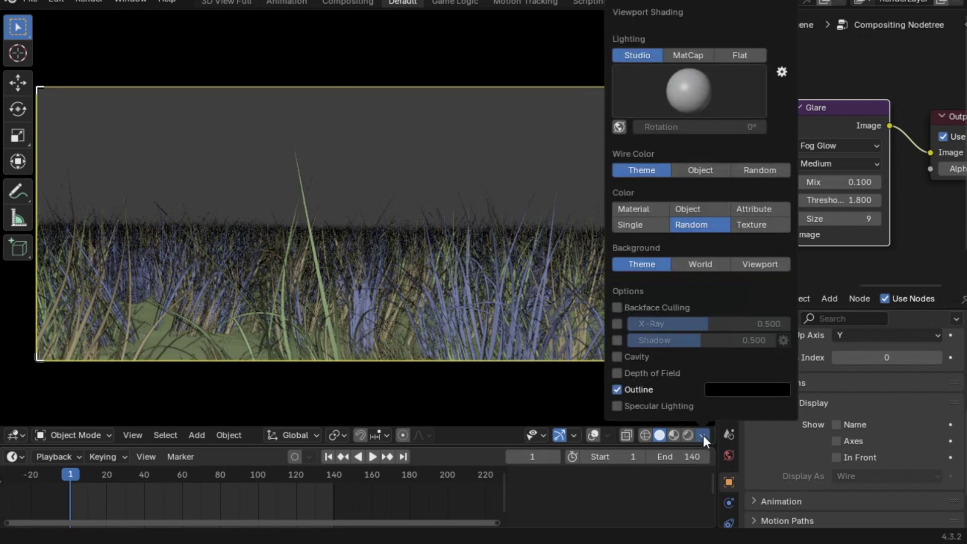
{"action": "left_click", "coordinate": [758, 227]}
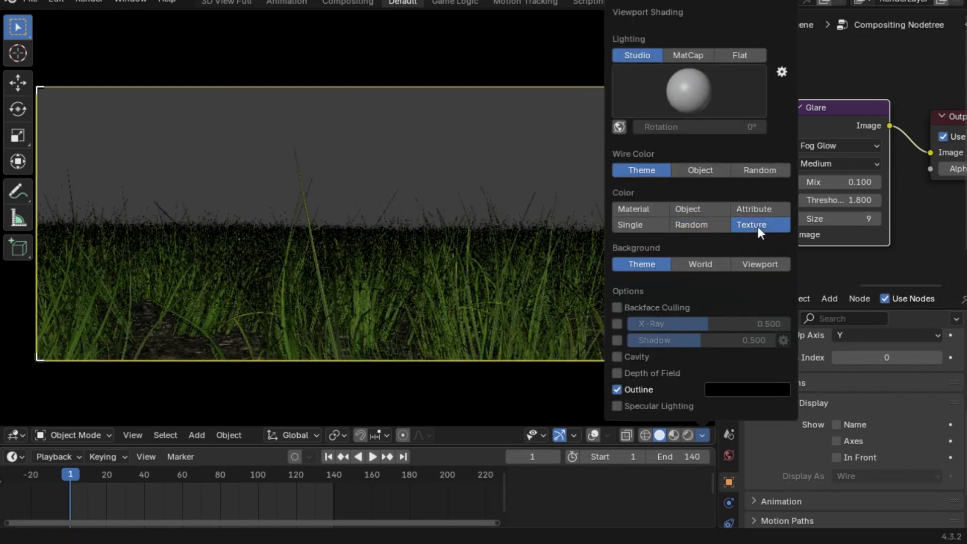
{"action": "left_click", "coordinate": [507, 413]}
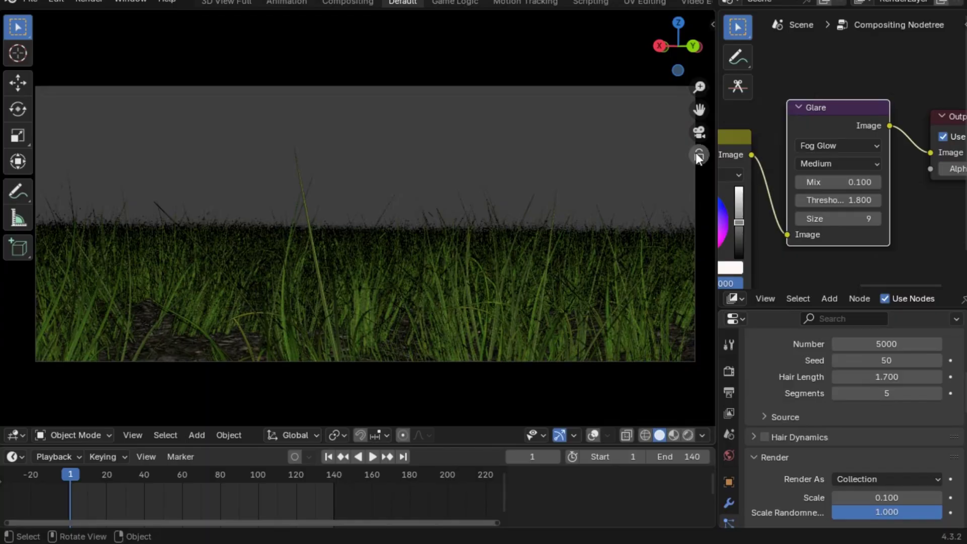
Lock the camera to the view, reframe it on a wider stretch of the grass field, and briefly play the animation
{"action": "left_click_drag", "start_coordinate": [702, 109], "coordinate": [703, 155]}
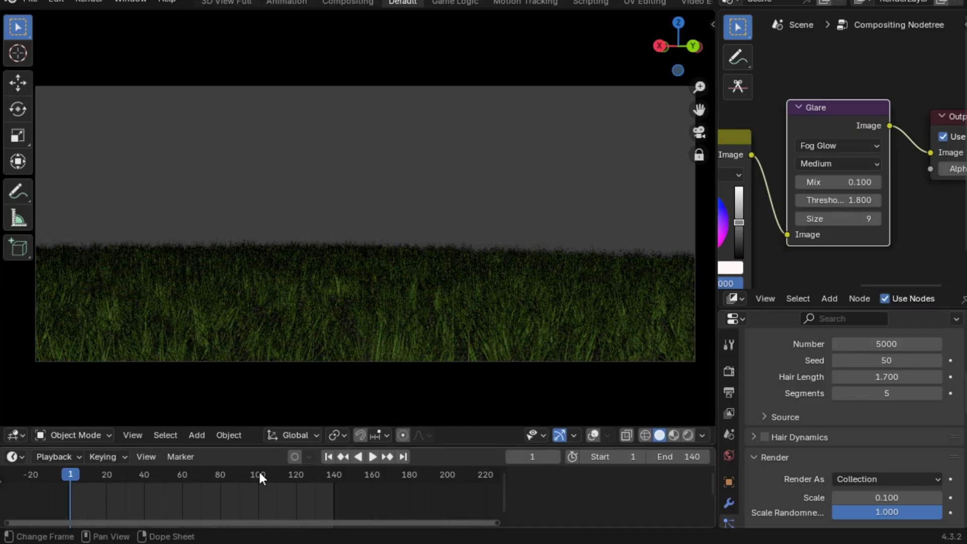
{"action": "key", "text": "space"}
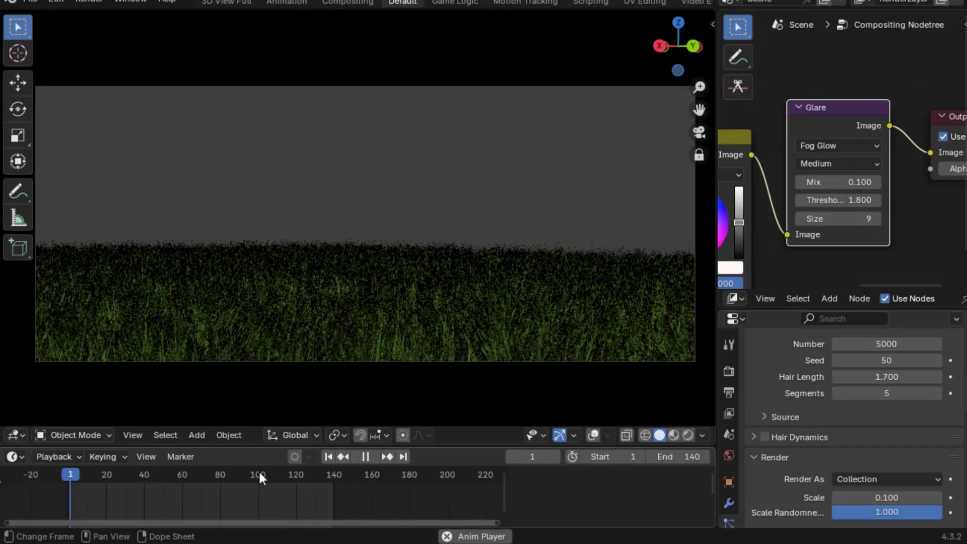
{"action": "left_click", "coordinate": [363, 458]}
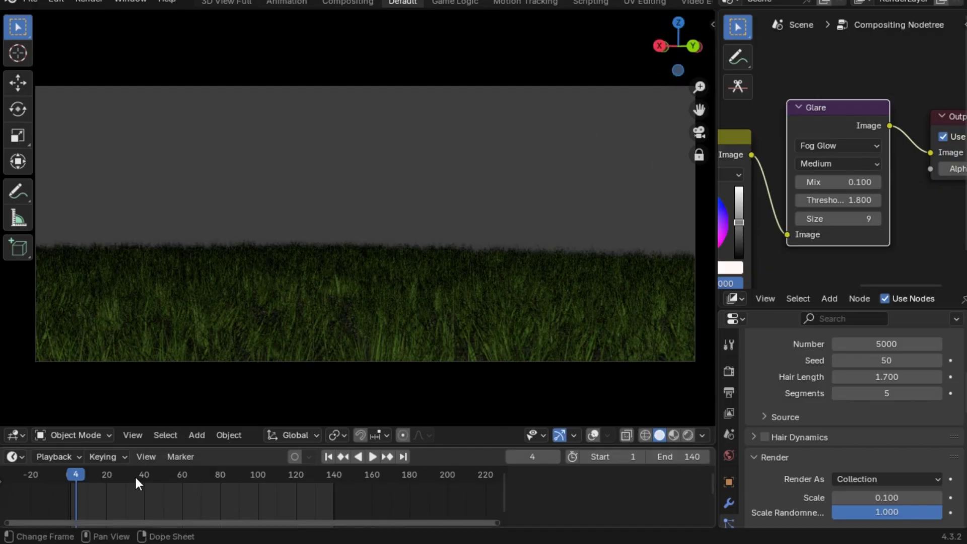
Go to frame 50 and adjust the locked camera's angle to bring more of the helicopter into the frame
{"action": "left_click", "coordinate": [105, 474]}
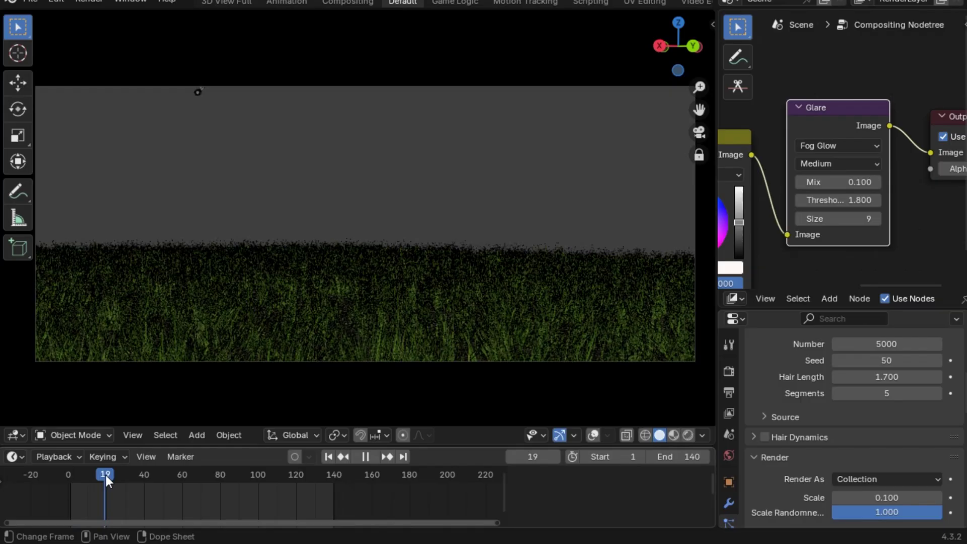
{"action": "left_click", "coordinate": [163, 474]}
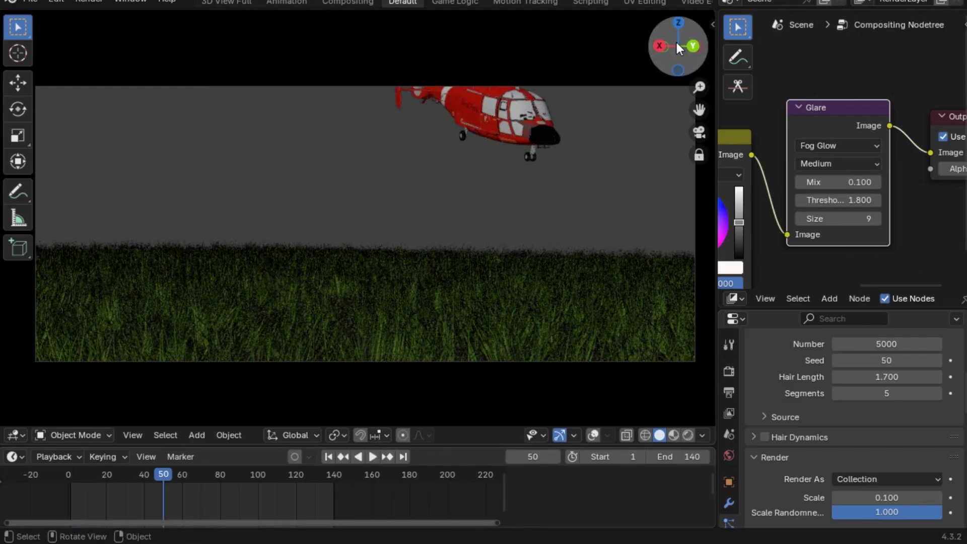
{"action": "left_click_drag", "start_coordinate": [677, 43], "coordinate": [677, 49]}
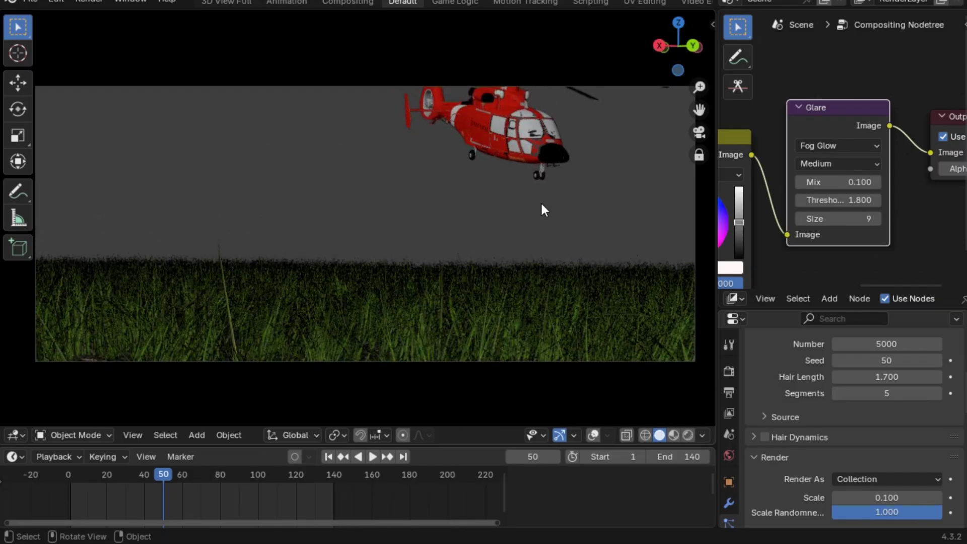